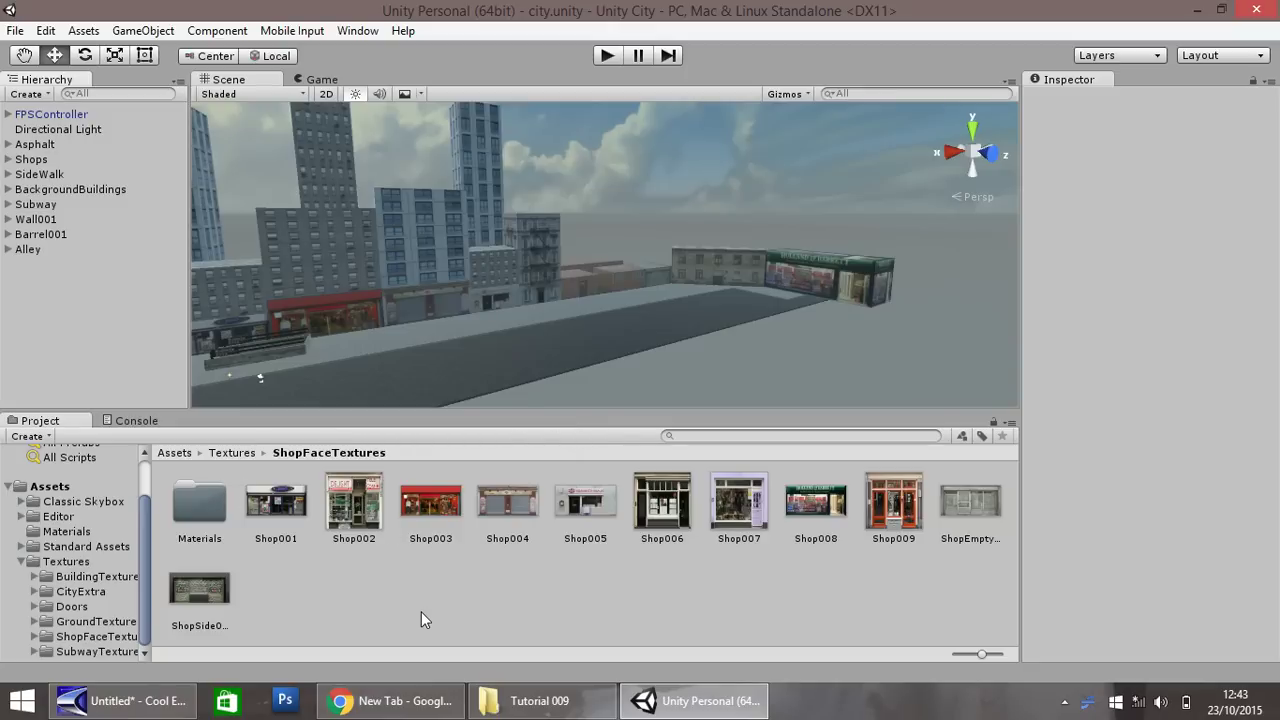
Drag Shop010, Shop011 and ShopEmpty002 from the Tutorial 009 folder into Unity's Project panel
{"action": "left_click", "coordinate": [525, 703]}
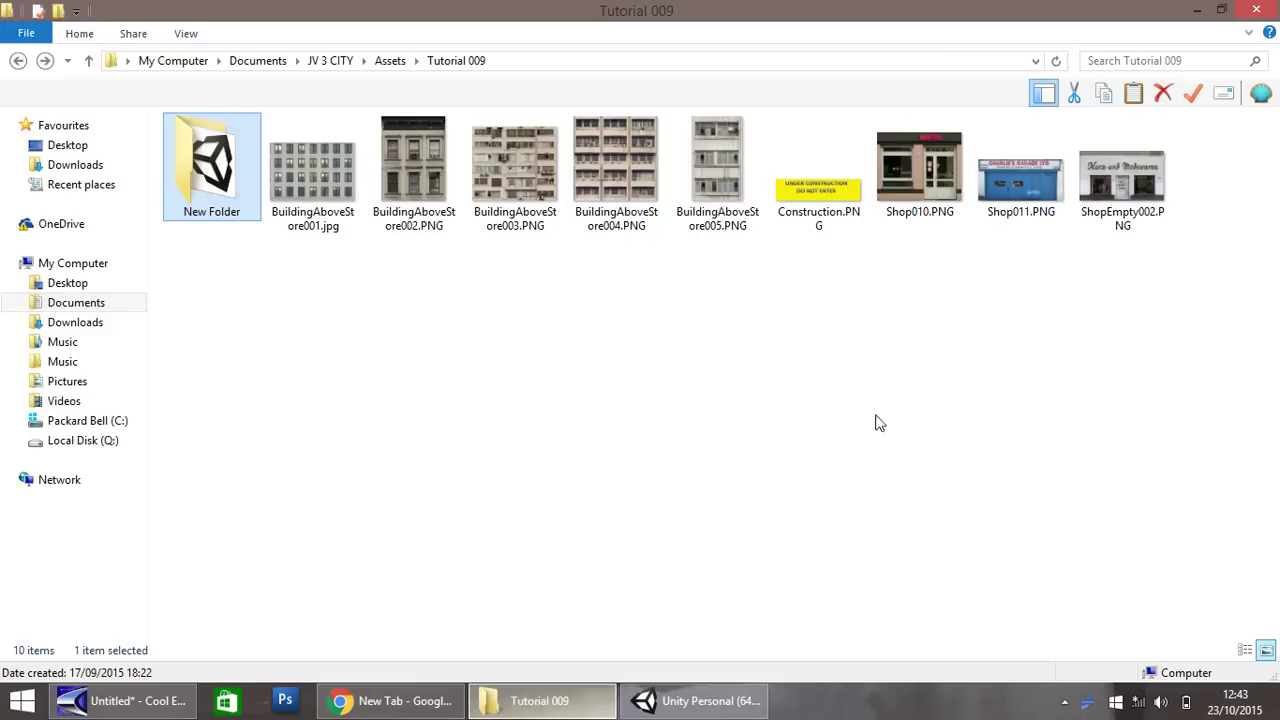
{"action": "left_click", "coordinate": [706, 320]}
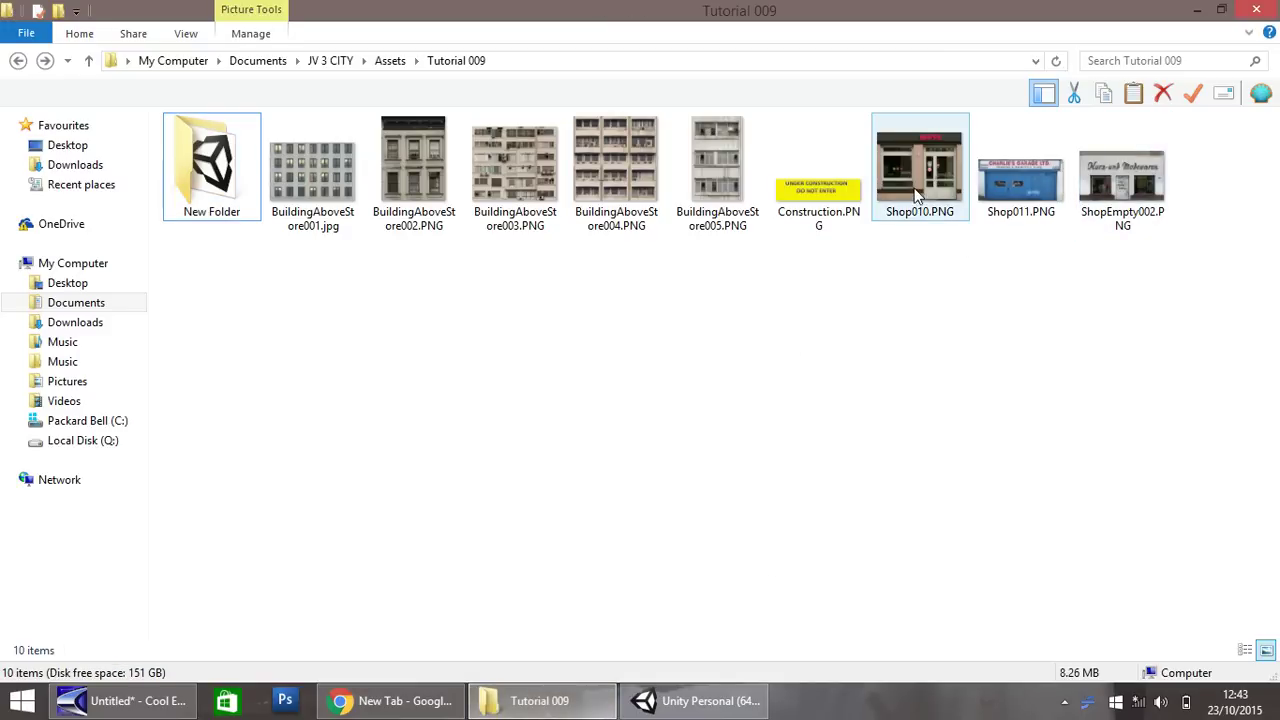
{"action": "left_click_drag", "start_coordinate": [914, 271], "coordinate": [1156, 114]}
{"action": "left_click_drag", "start_coordinate": [920, 175], "coordinate": [273, 607]}
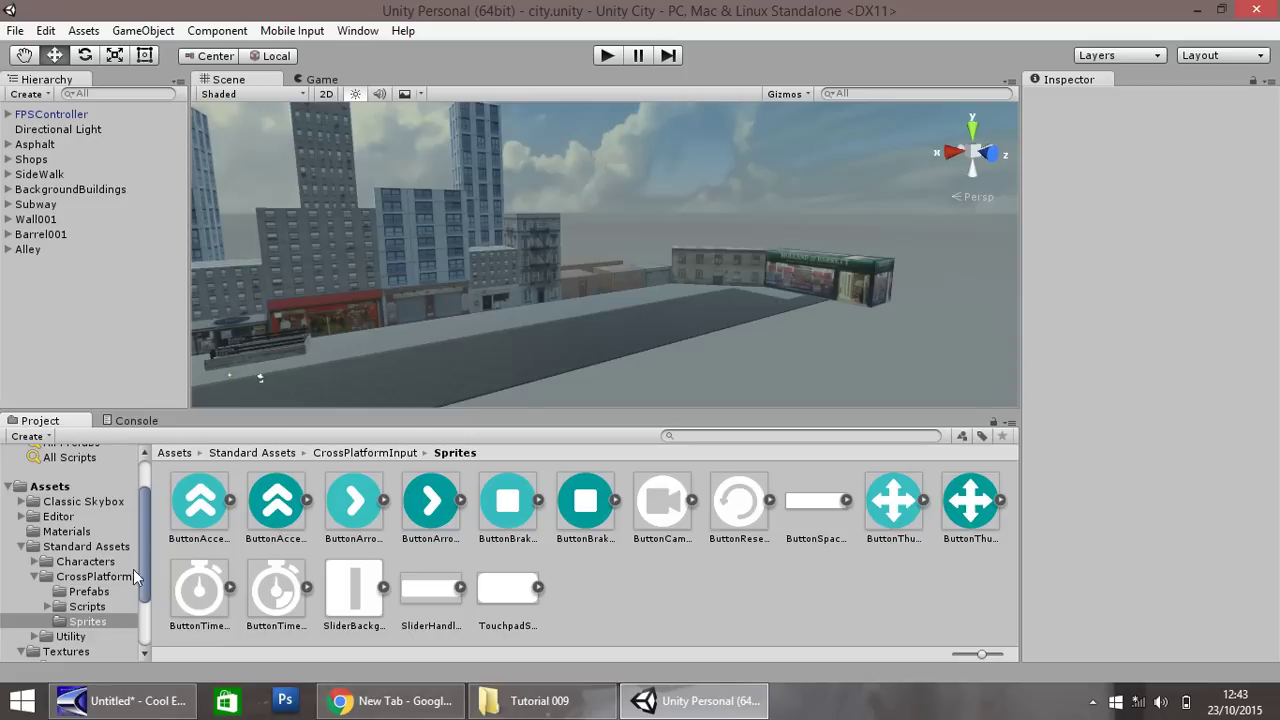
Open ShopFaceTextures, inspect the new Shop011 texture and pan closer to the street shops
{"action": "left_click", "coordinate": [21, 546]}
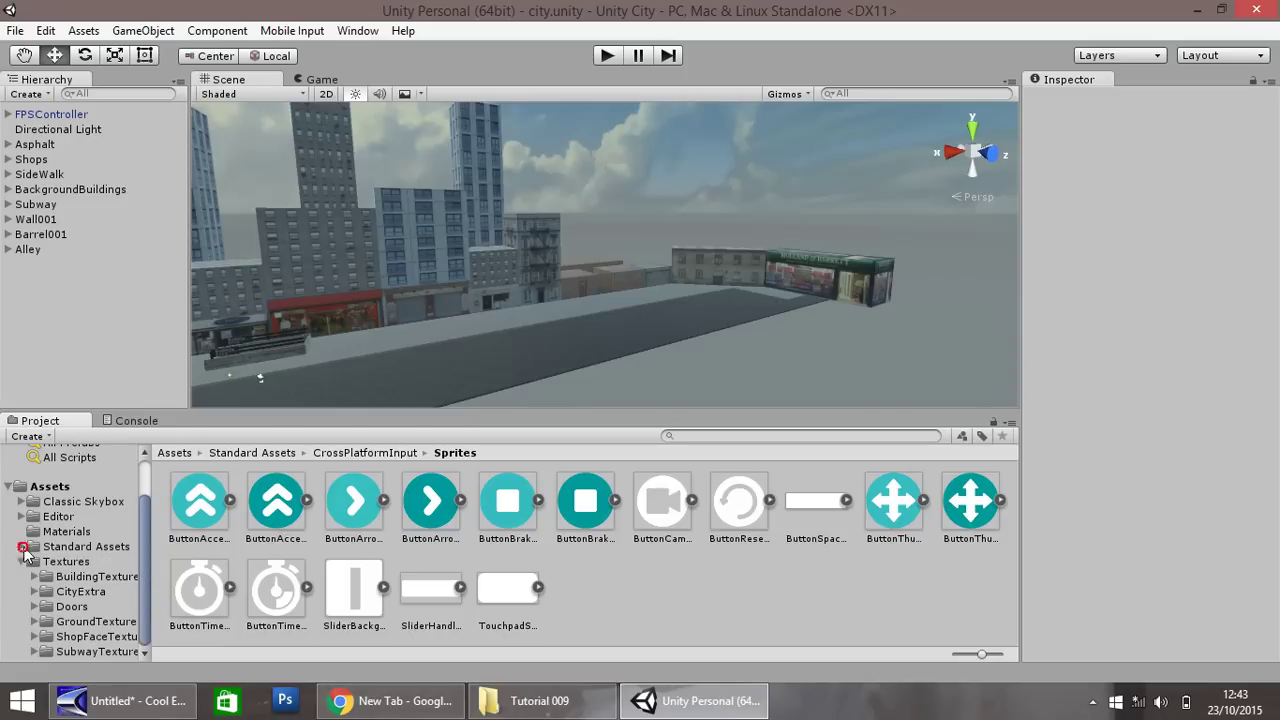
{"action": "left_click", "coordinate": [80, 637]}
{"action": "left_click", "coordinate": [586, 586]}
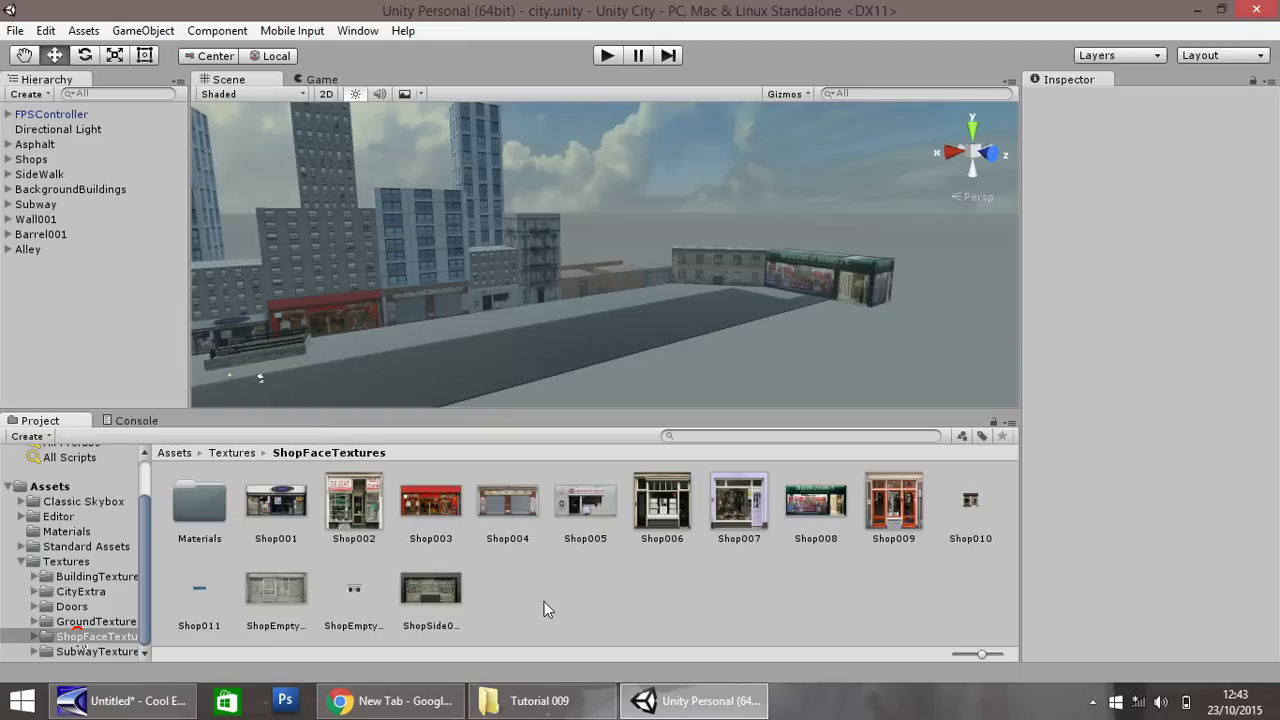
{"action": "left_click", "coordinate": [197, 593]}
{"action": "left_click", "coordinate": [818, 275]}
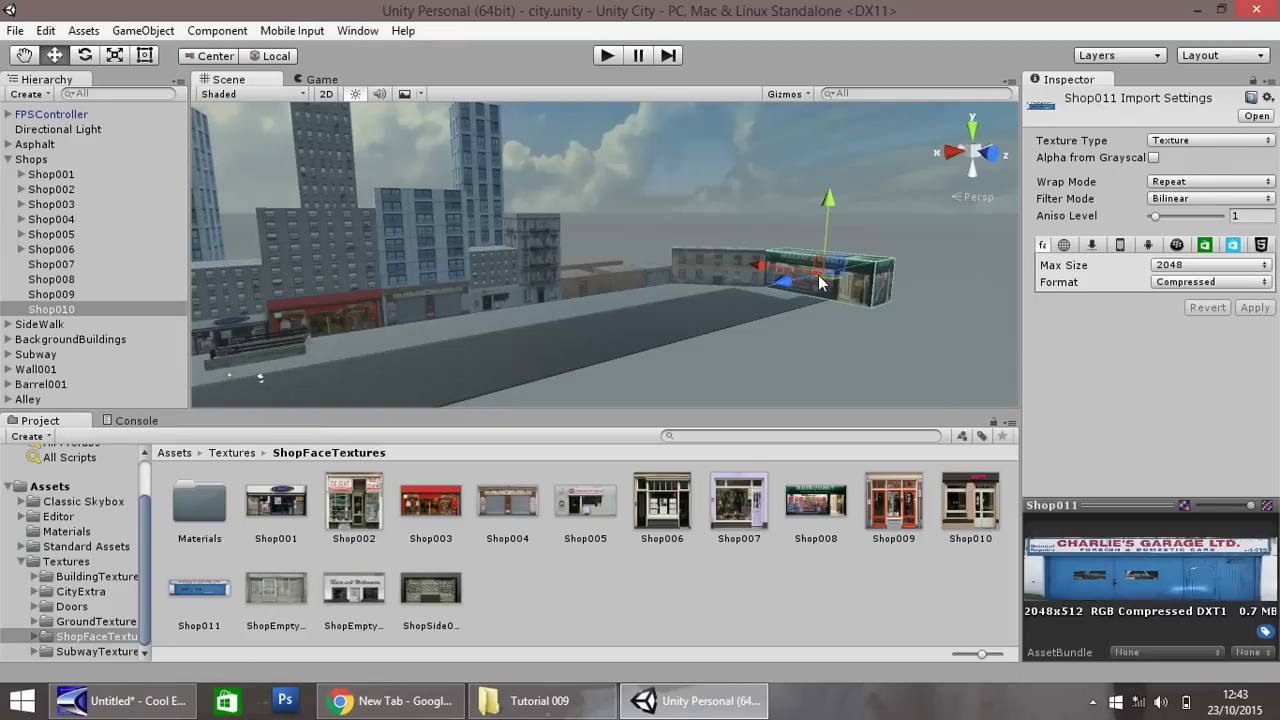
{"action": "left_click", "coordinate": [27, 56]}
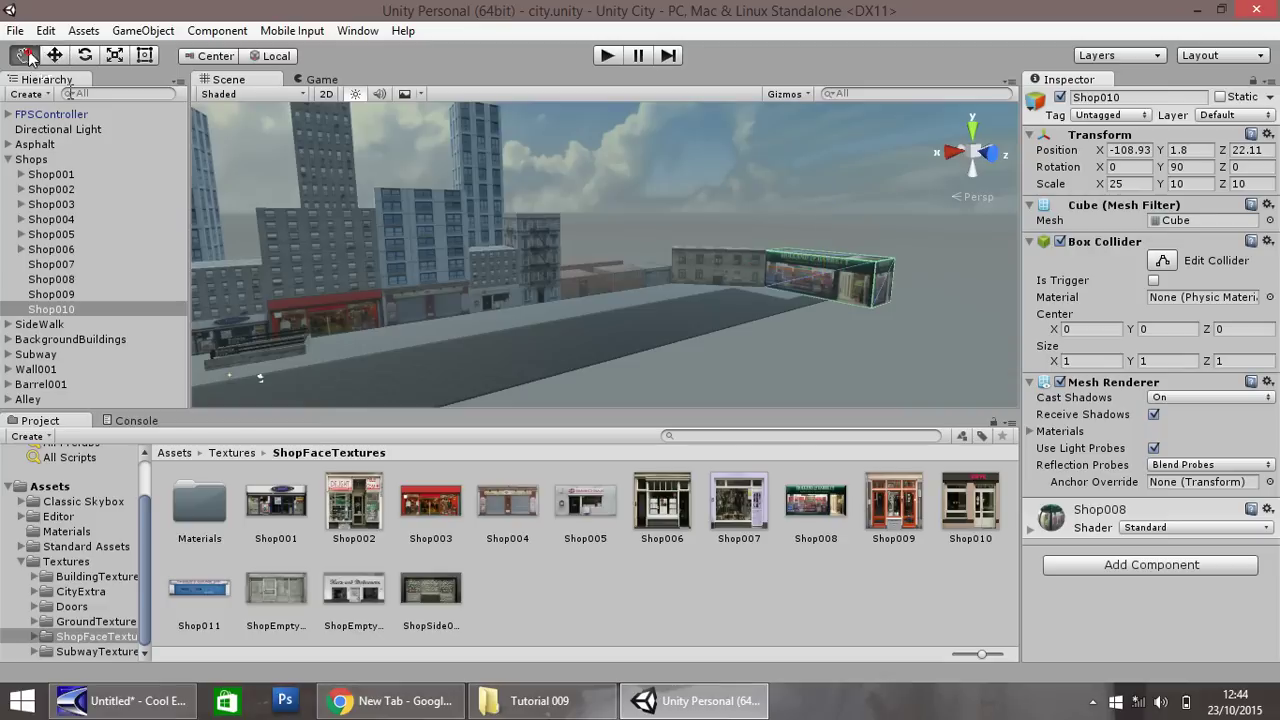
{"action": "left_click_drag", "start_coordinate": [461, 289], "coordinate": [330, 315]}
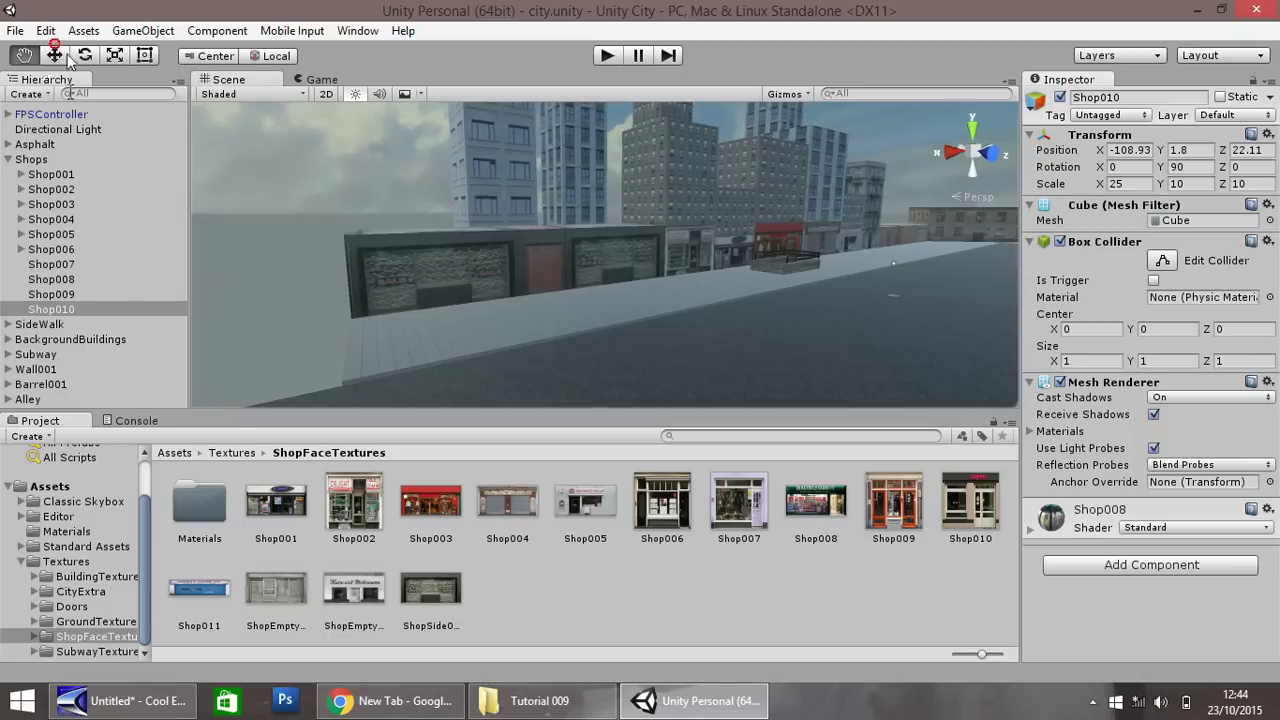
{"action": "left_click", "coordinate": [54, 56]}
Duplicate Shop006_Layer002, slide the copy left and texture it with Shop011
{"action": "left_click", "coordinate": [430, 272]}
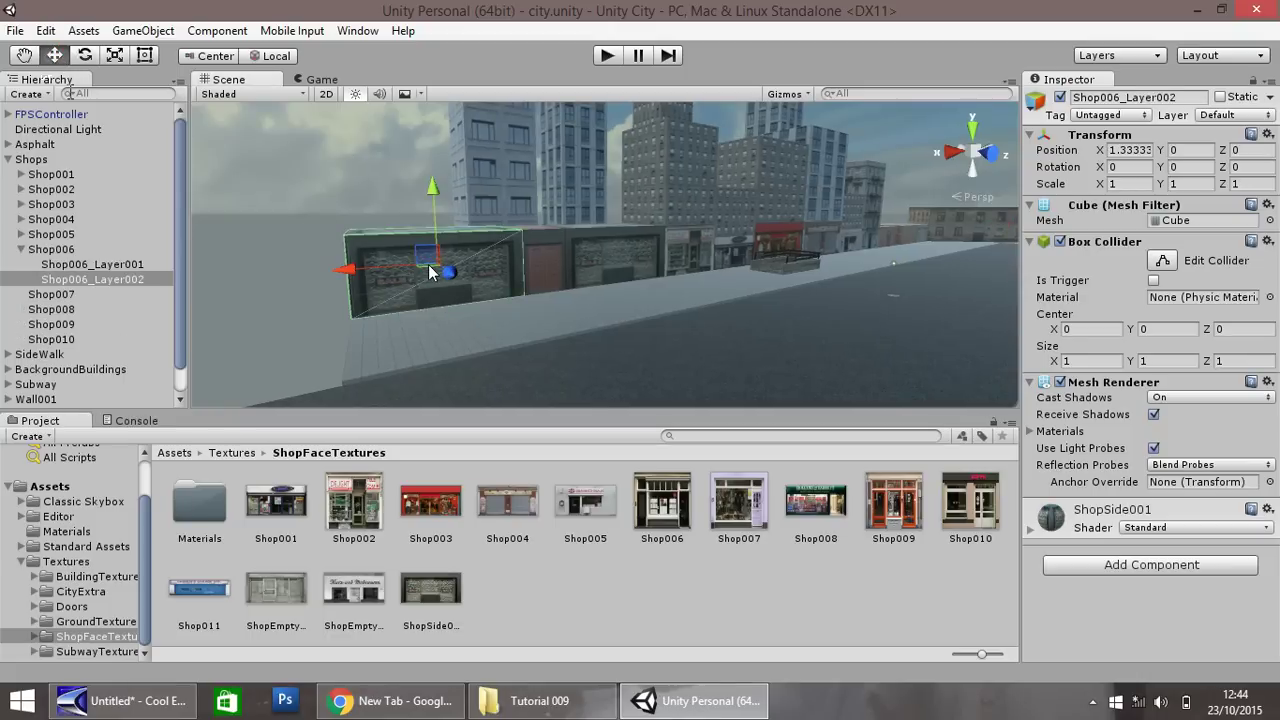
{"action": "key", "text": "ctrl+d"}
{"action": "left_click_drag", "start_coordinate": [430, 272], "coordinate": [209, 290]}
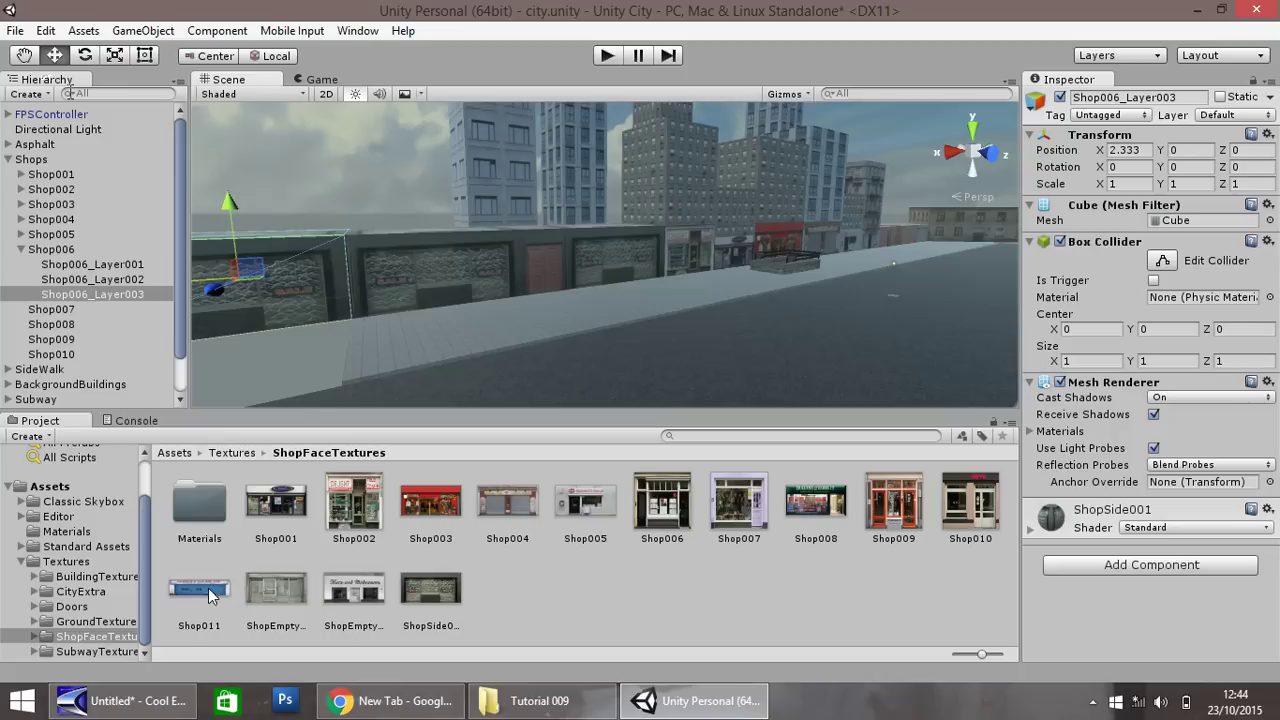
{"action": "left_click_drag", "start_coordinate": [203, 590], "coordinate": [287, 296]}
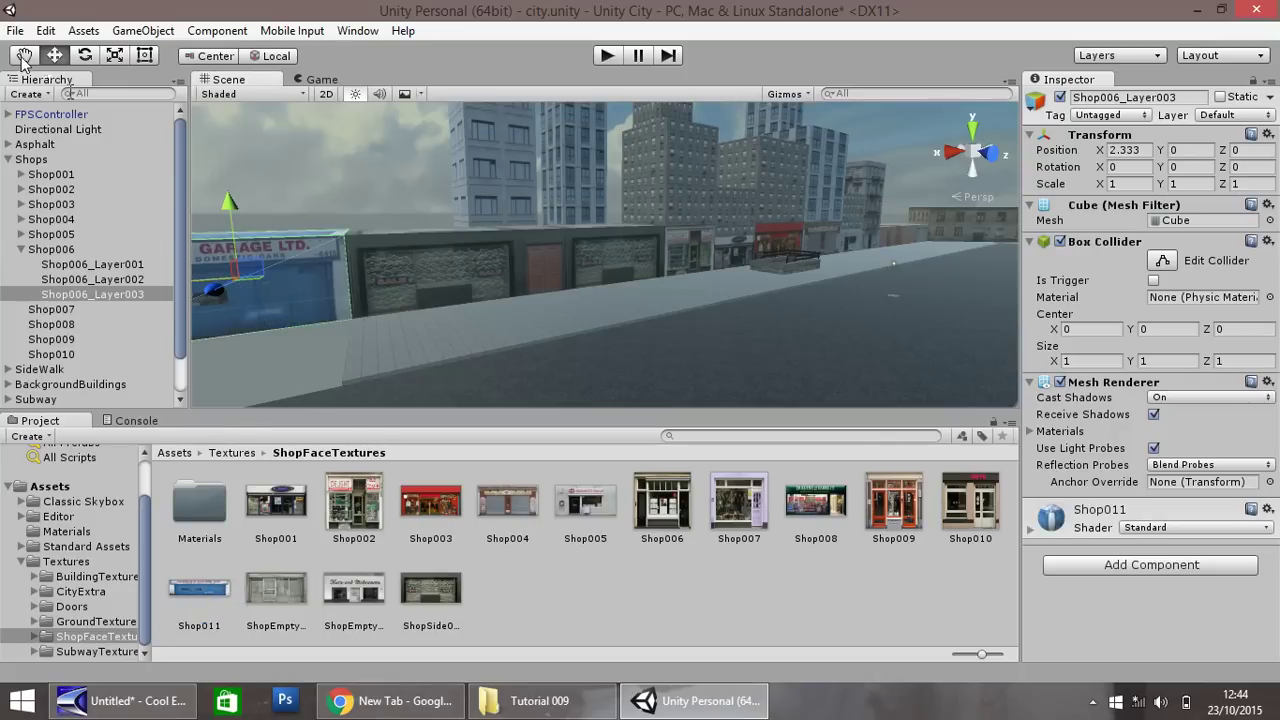
Move Shop006_Layer003 out of Shop006 so it sits directly under Shops
{"action": "key", "text": "q"}
{"action": "left_click_drag", "start_coordinate": [322, 241], "coordinate": [357, 266]}
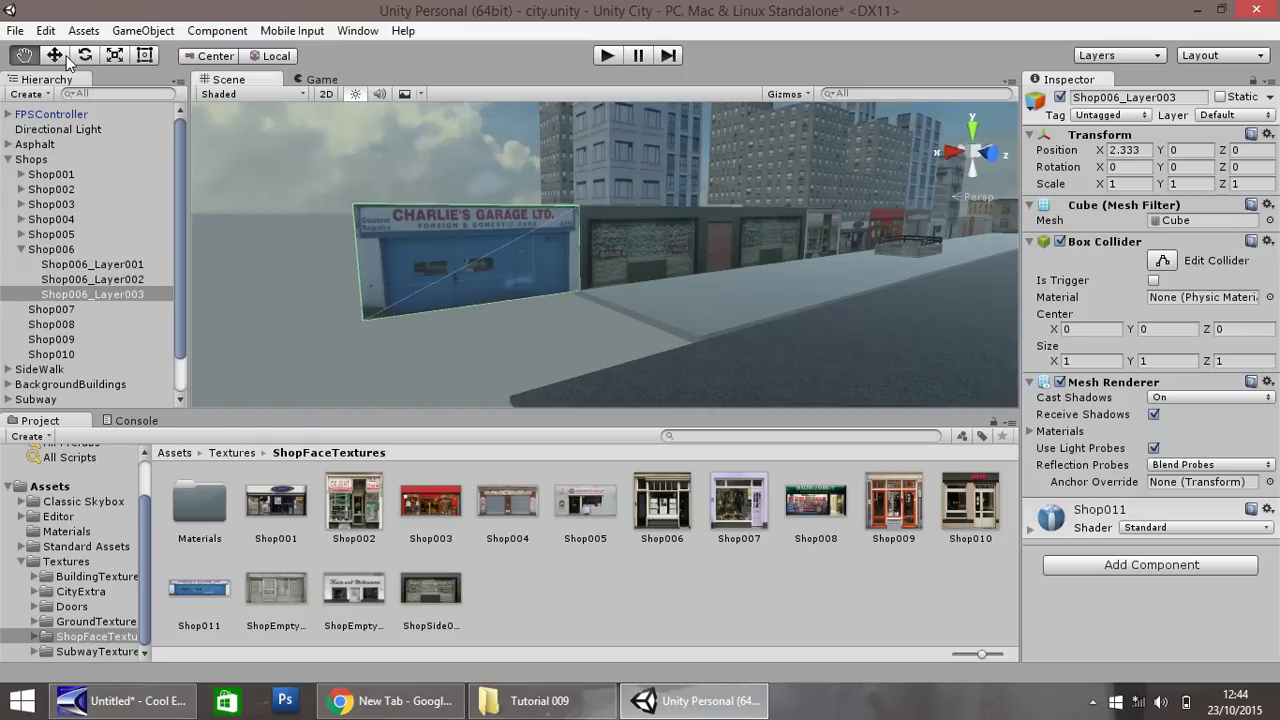
{"action": "left_click", "coordinate": [60, 55]}
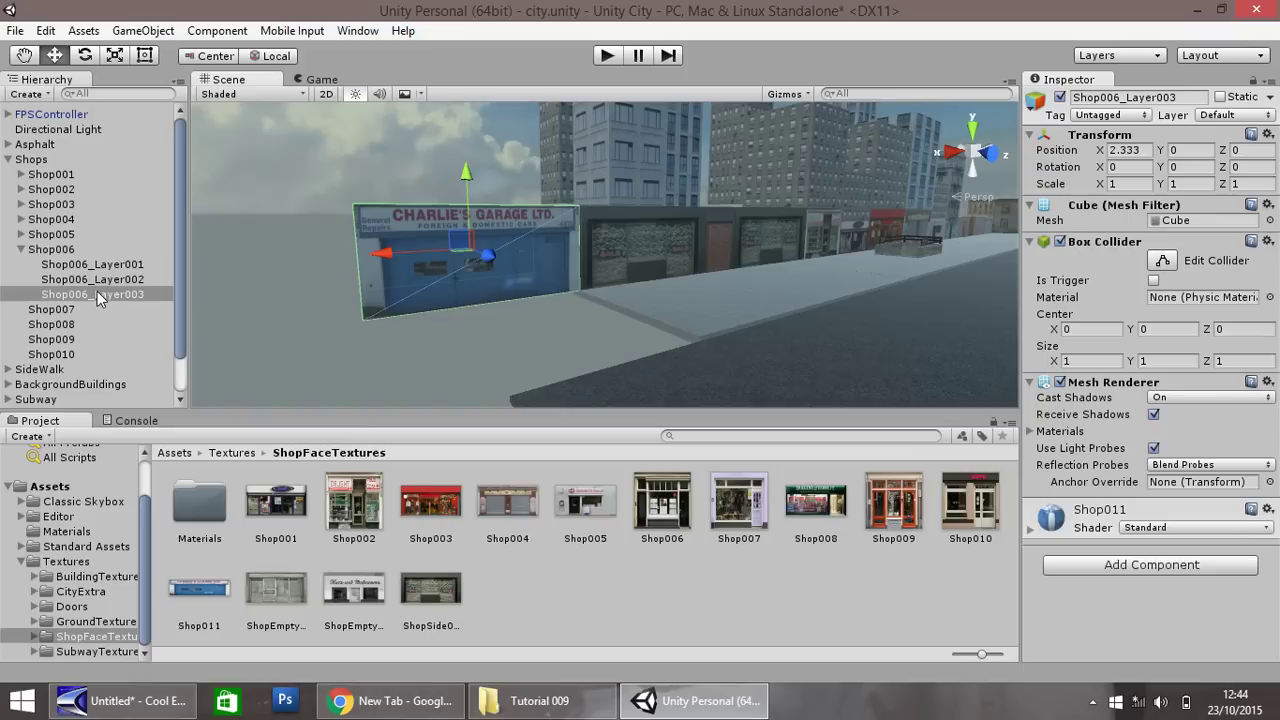
{"action": "left_click_drag", "start_coordinate": [97, 297], "coordinate": [31, 162]}
Rename Shop006_Layer003 to Shop011
{"action": "right_click", "coordinate": [64, 360]}
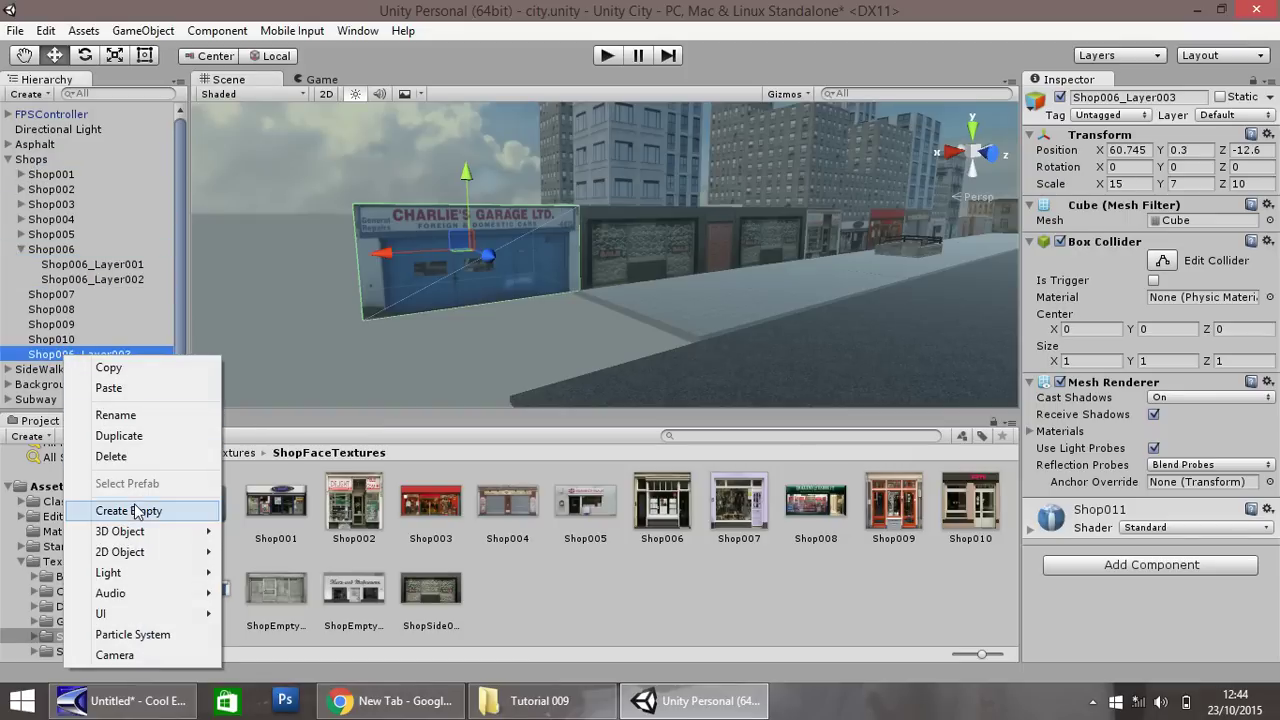
{"action": "left_click", "coordinate": [116, 414]}
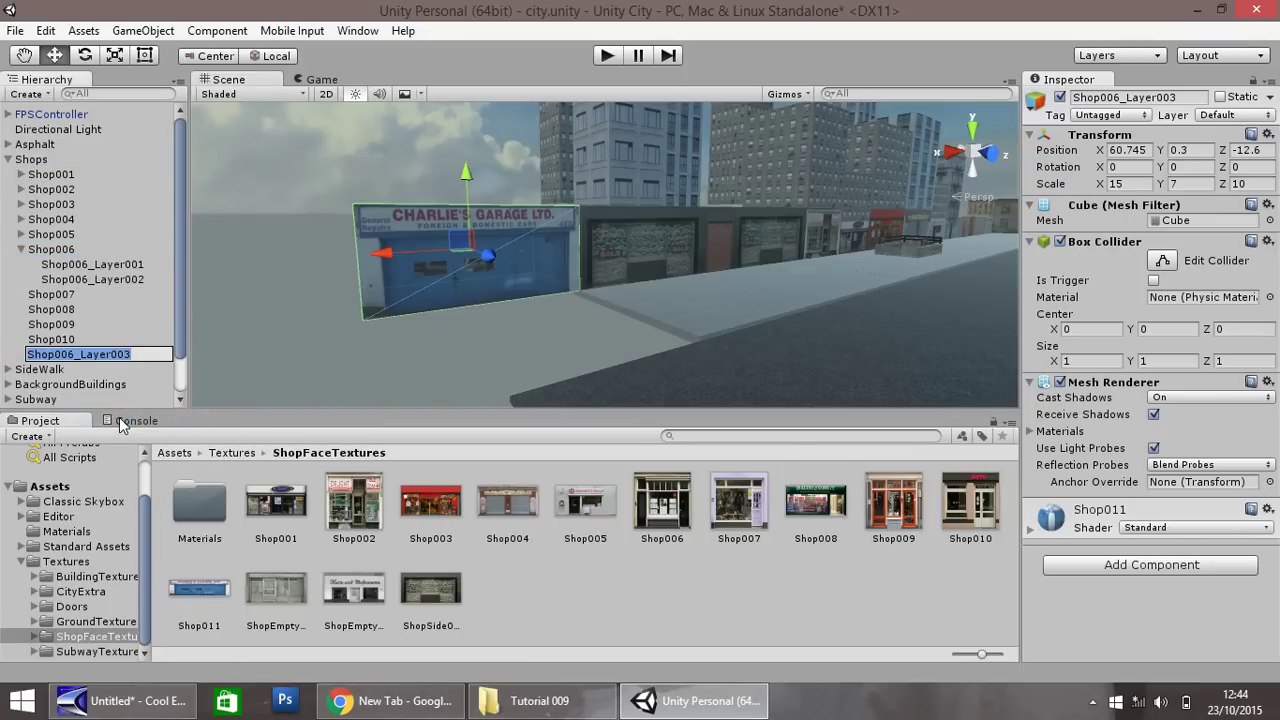
{"action": "type", "text": "Shop"}
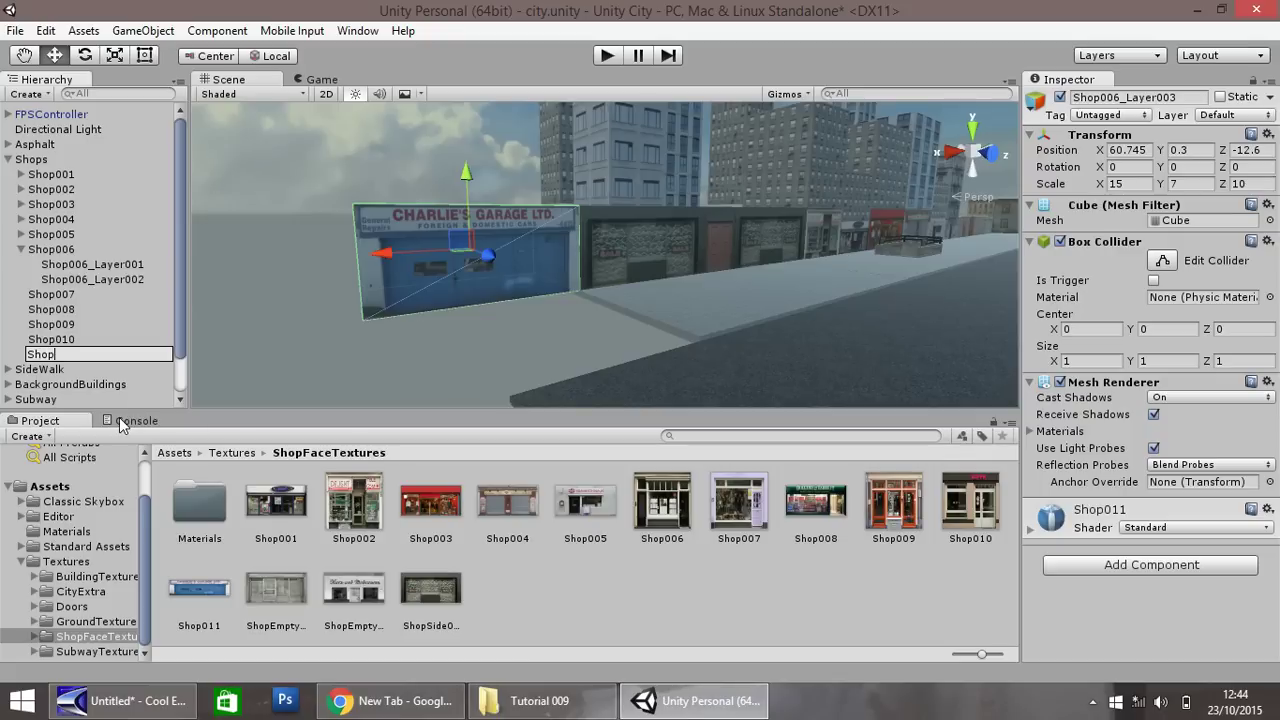
{"action": "type", "text": "011"}
{"action": "key", "text": "Return"}
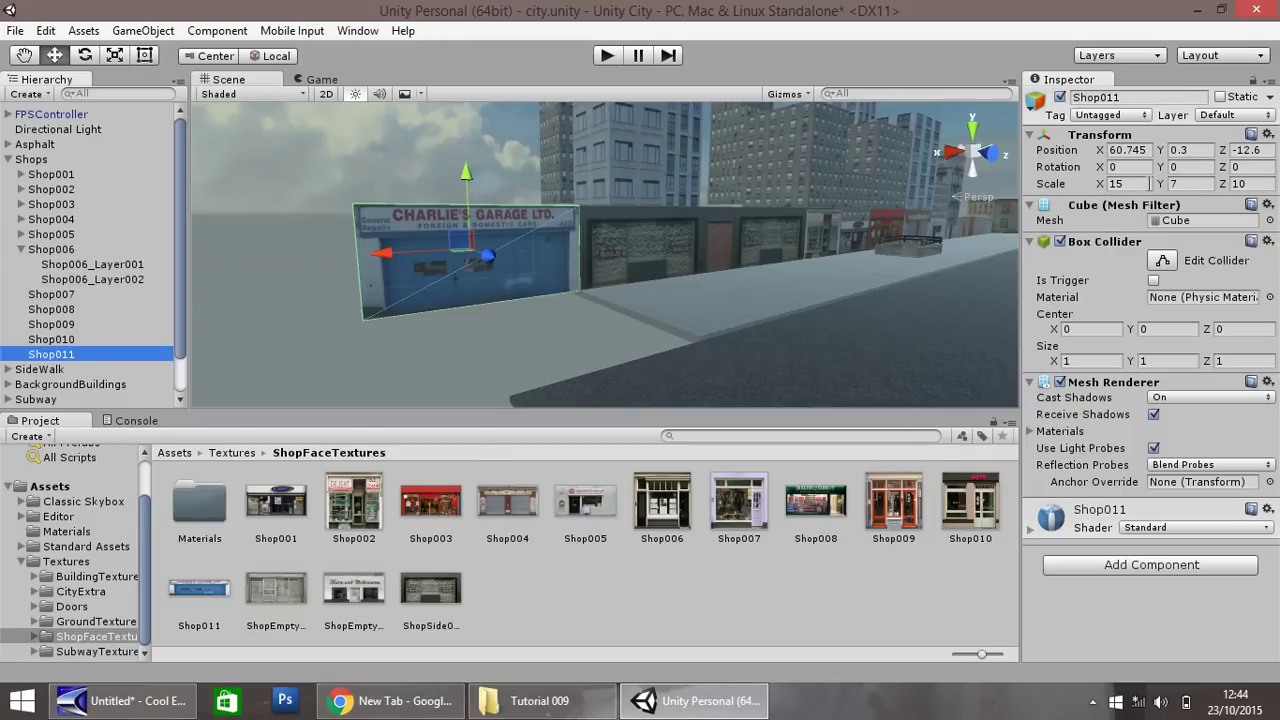
Scale the shop front to X 20, Y 9, then raise it one unit and shift it two along X
{"action": "left_click", "coordinate": [1131, 183]}
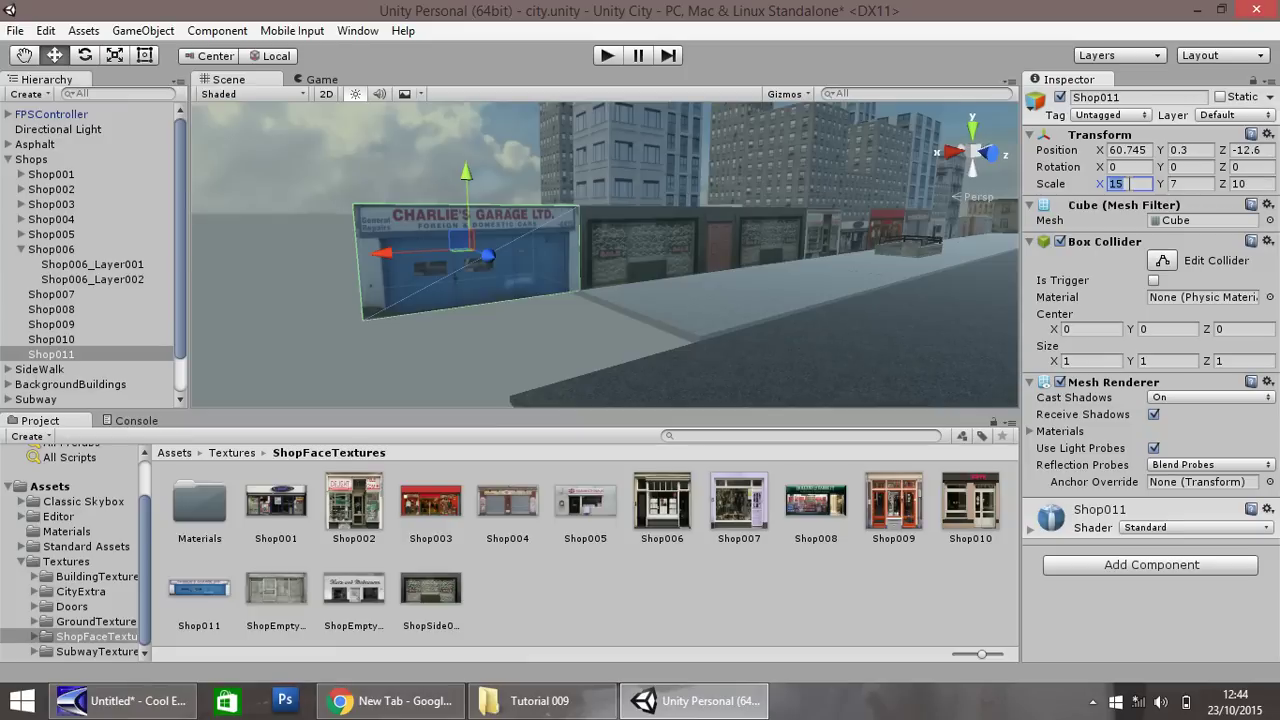
{"action": "type", "text": "20"}
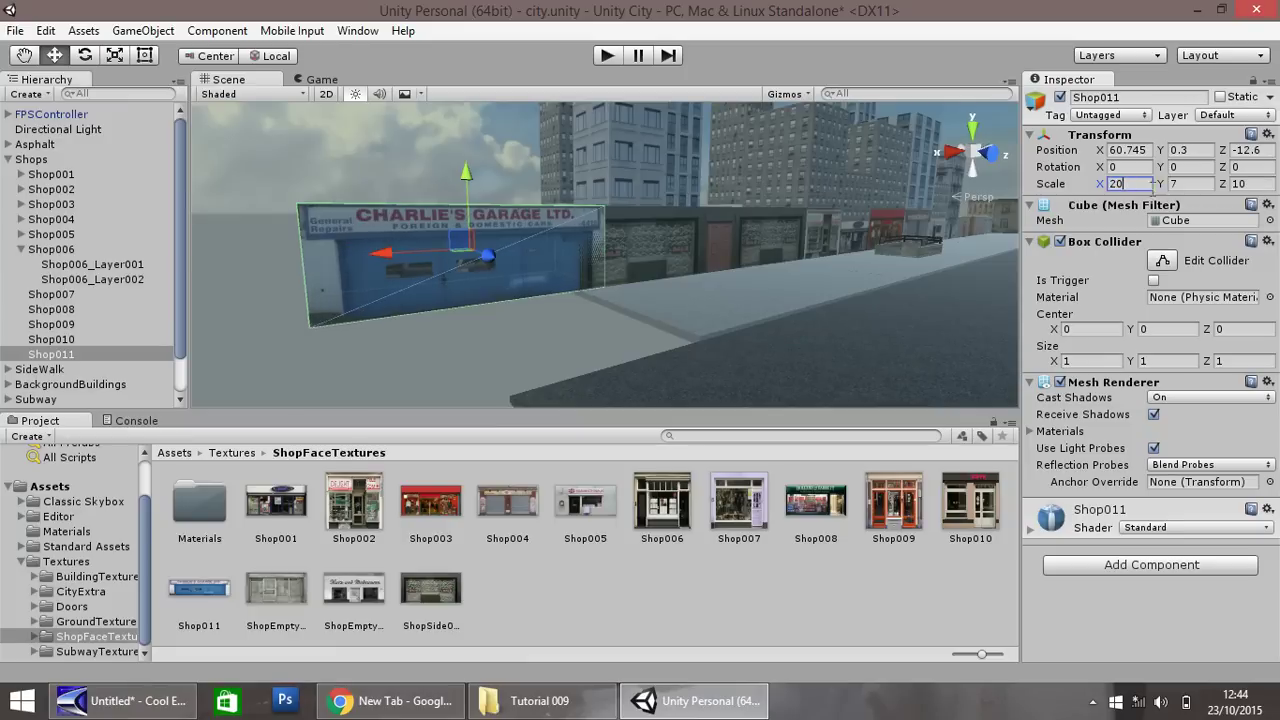
{"action": "left_click", "coordinate": [1189, 183]}
{"action": "type", "text": "9"}
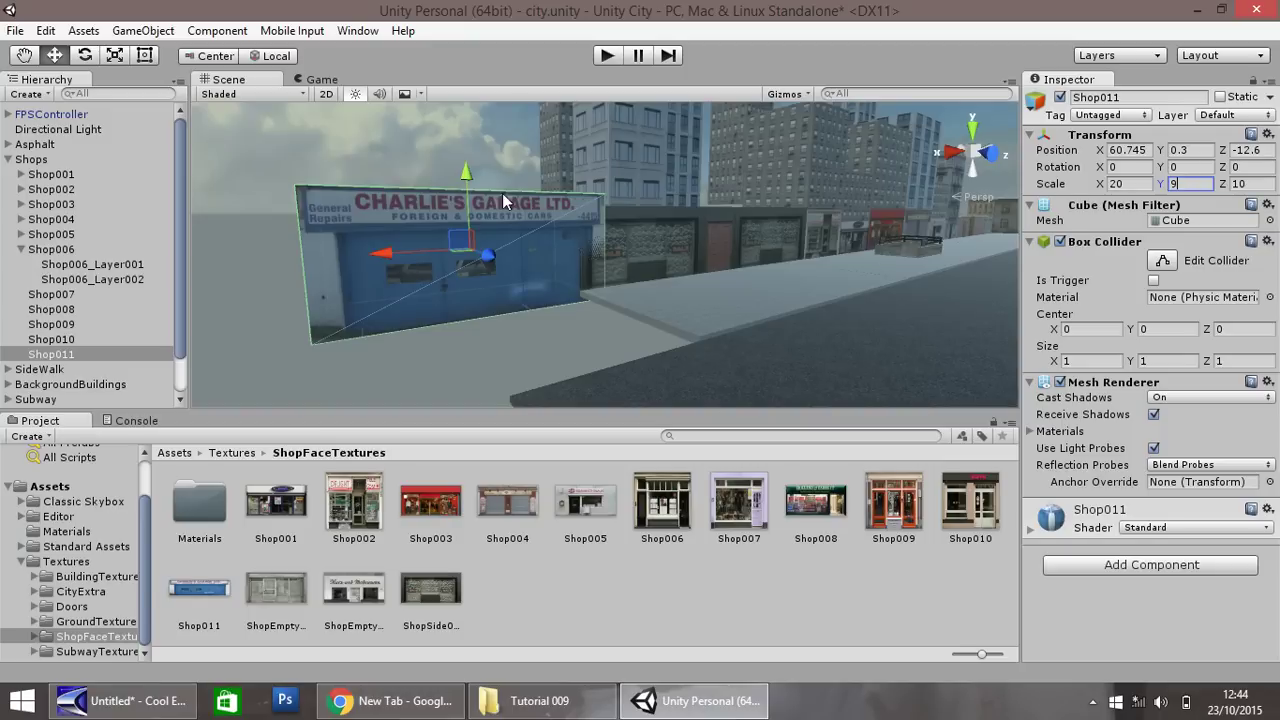
{"action": "left_click_drag", "start_coordinate": [468, 177], "coordinate": [468, 173]}
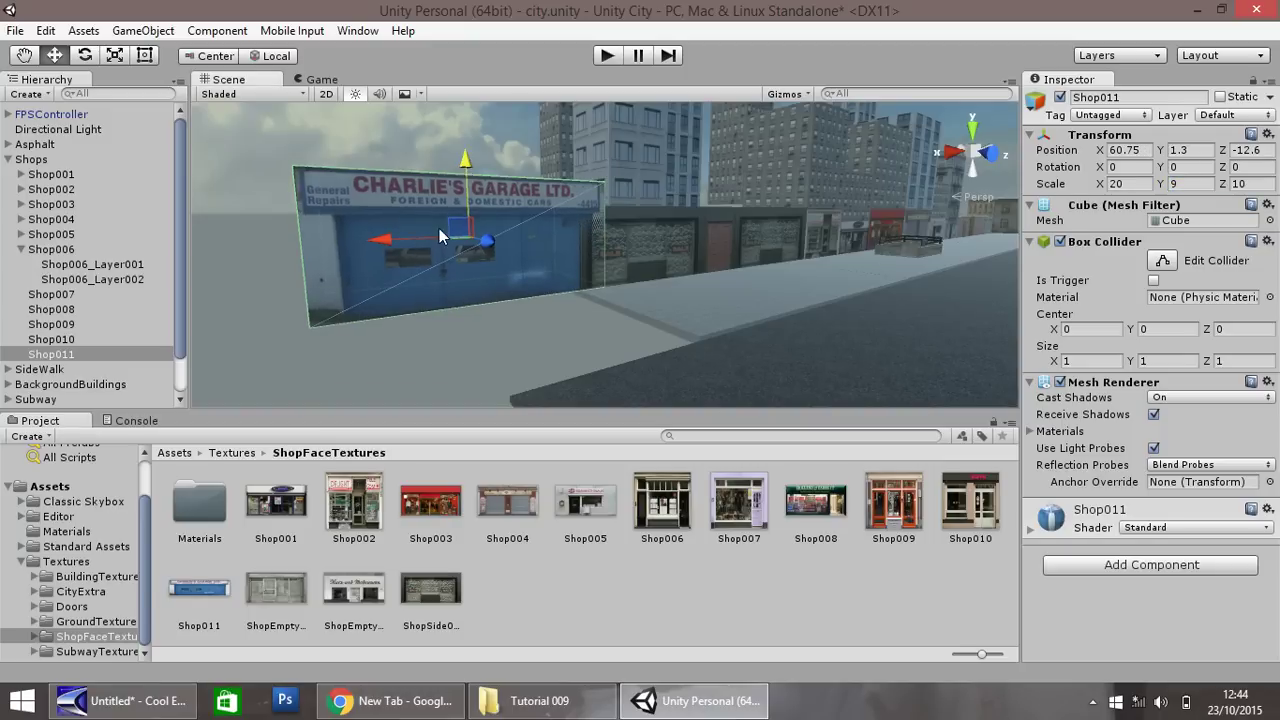
{"action": "left_click_drag", "start_coordinate": [394, 236], "coordinate": [356, 241]}
Set the Move snap increments to 0.25 on X, Y and Z
{"action": "left_click", "coordinate": [28, 55]}
{"action": "left_click_drag", "start_coordinate": [483, 227], "coordinate": [350, 233]}
{"action": "left_click", "coordinate": [46, 30]}
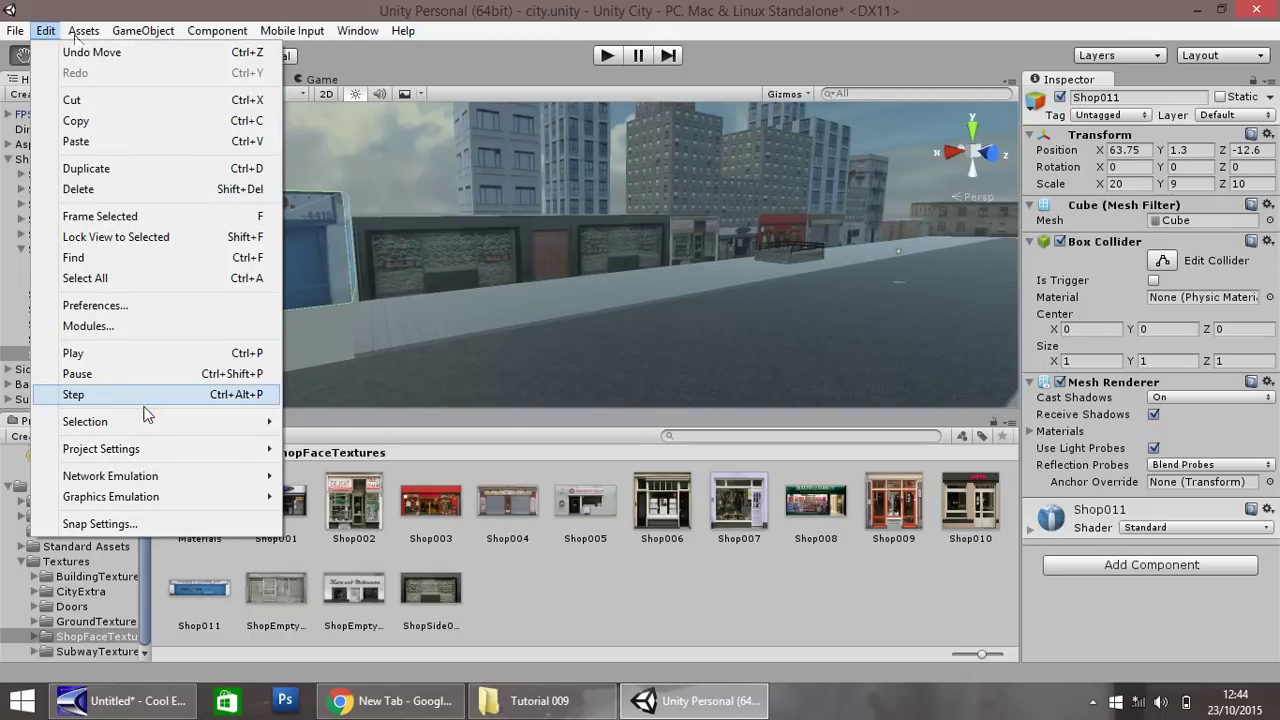
{"action": "left_click", "coordinate": [124, 524]}
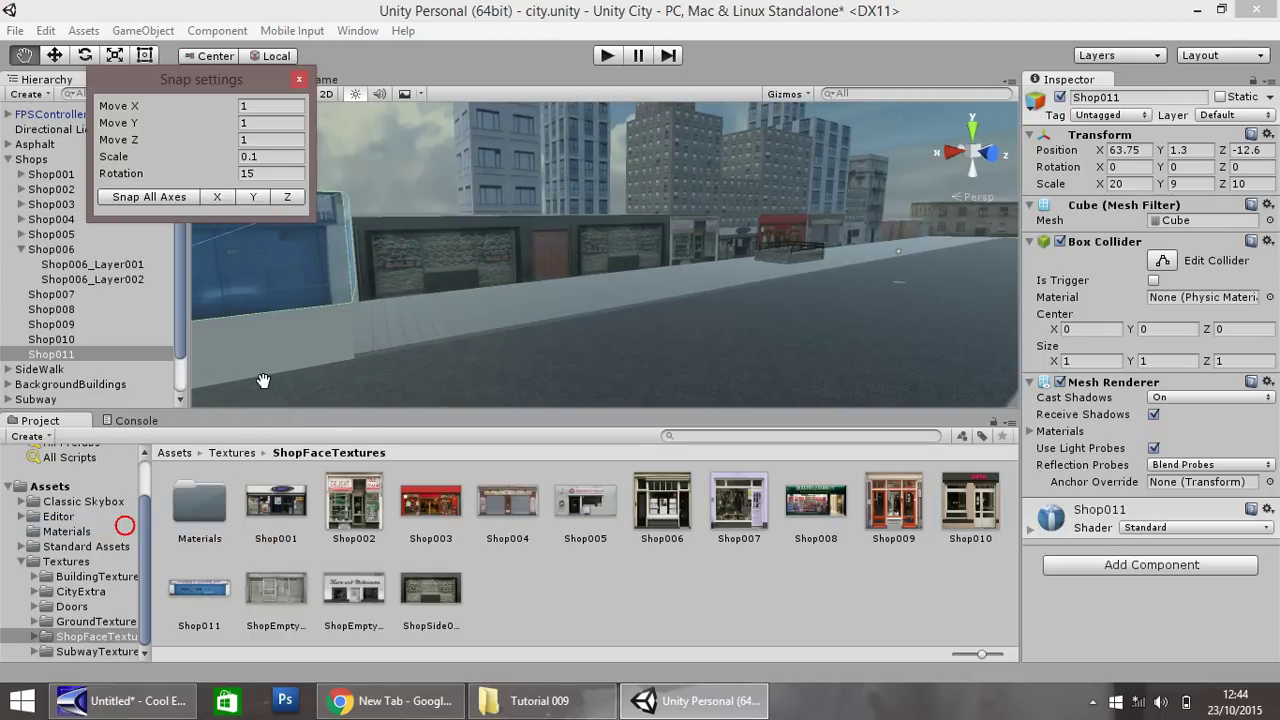
{"action": "left_click", "coordinate": [277, 106]}
{"action": "type", "text": "0.25"}
{"action": "key", "text": "Tab"}
{"action": "type", "text": "0.25"}
{"action": "key", "text": "Tab"}
{"action": "type", "text": "0.25"}
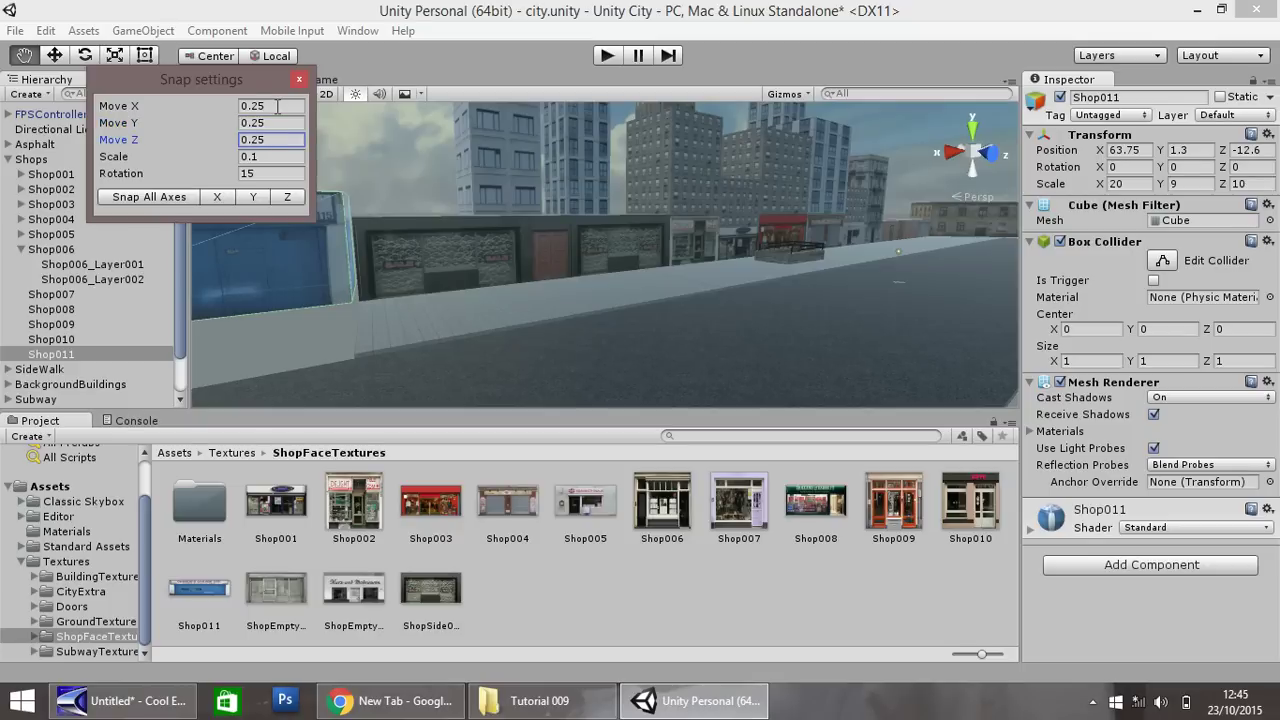
{"action": "left_click", "coordinate": [299, 79]}
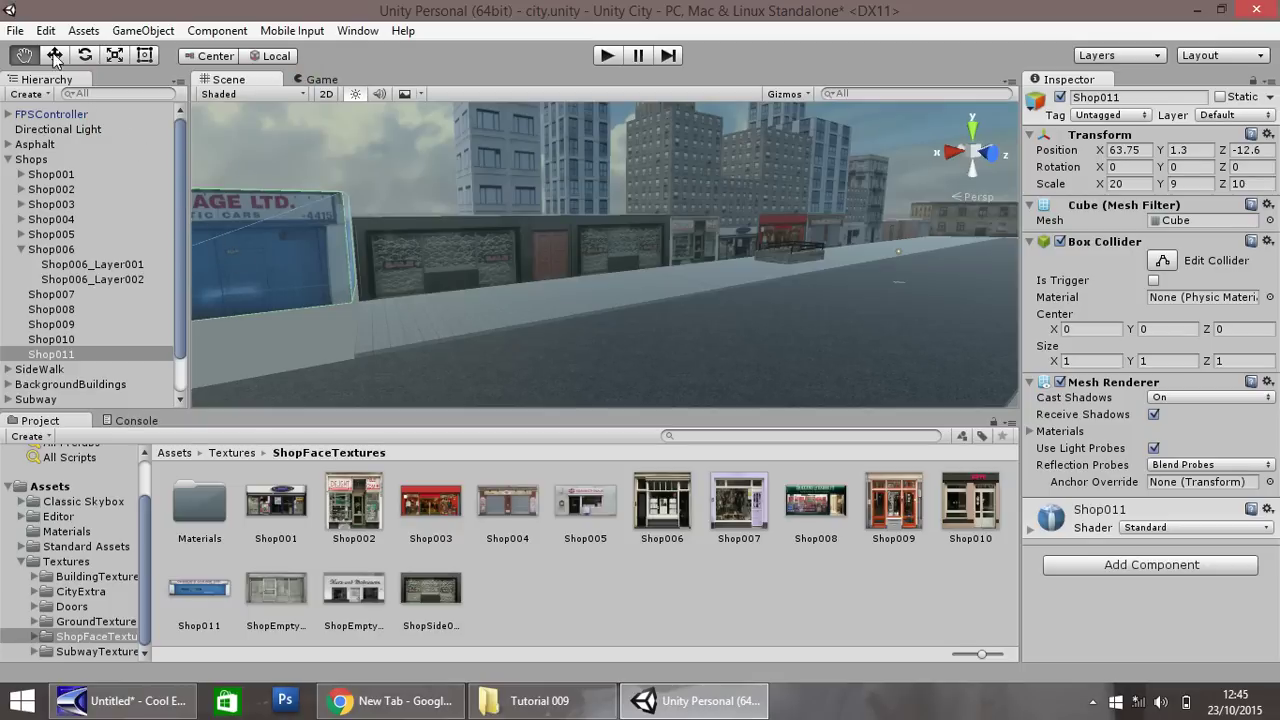
Frame Shop011 and nudge it along X to 63.5
{"action": "left_click", "coordinate": [55, 56]}
{"action": "key", "text": "f"}
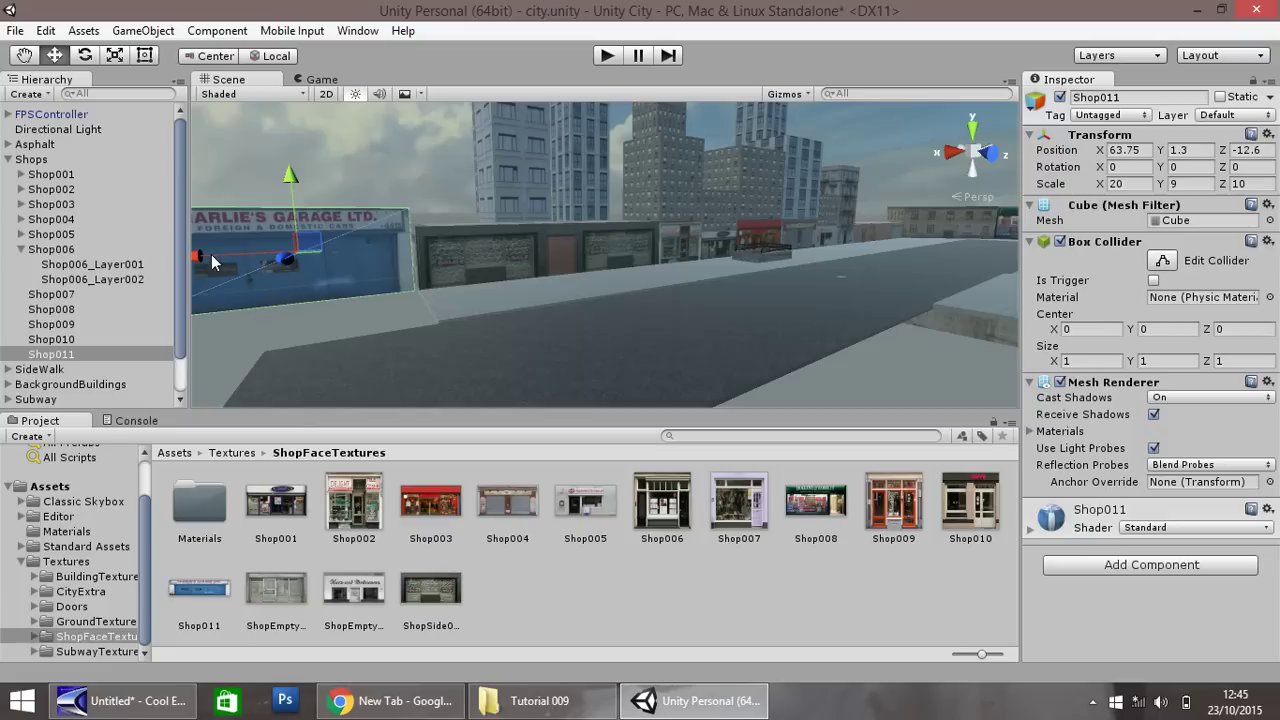
{"action": "left_click_drag", "start_coordinate": [211, 262], "coordinate": [214, 262]}
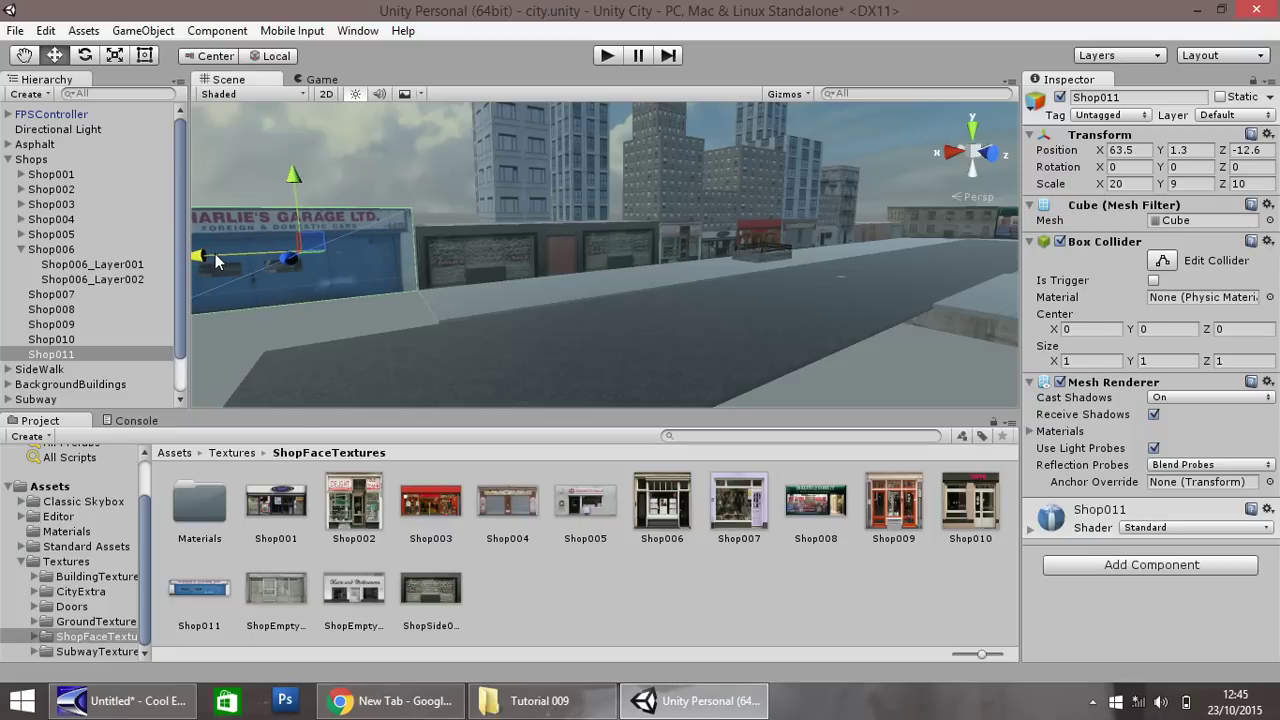
Change the Move snap increments to 1 on every axis
{"action": "left_click", "coordinate": [46, 30]}
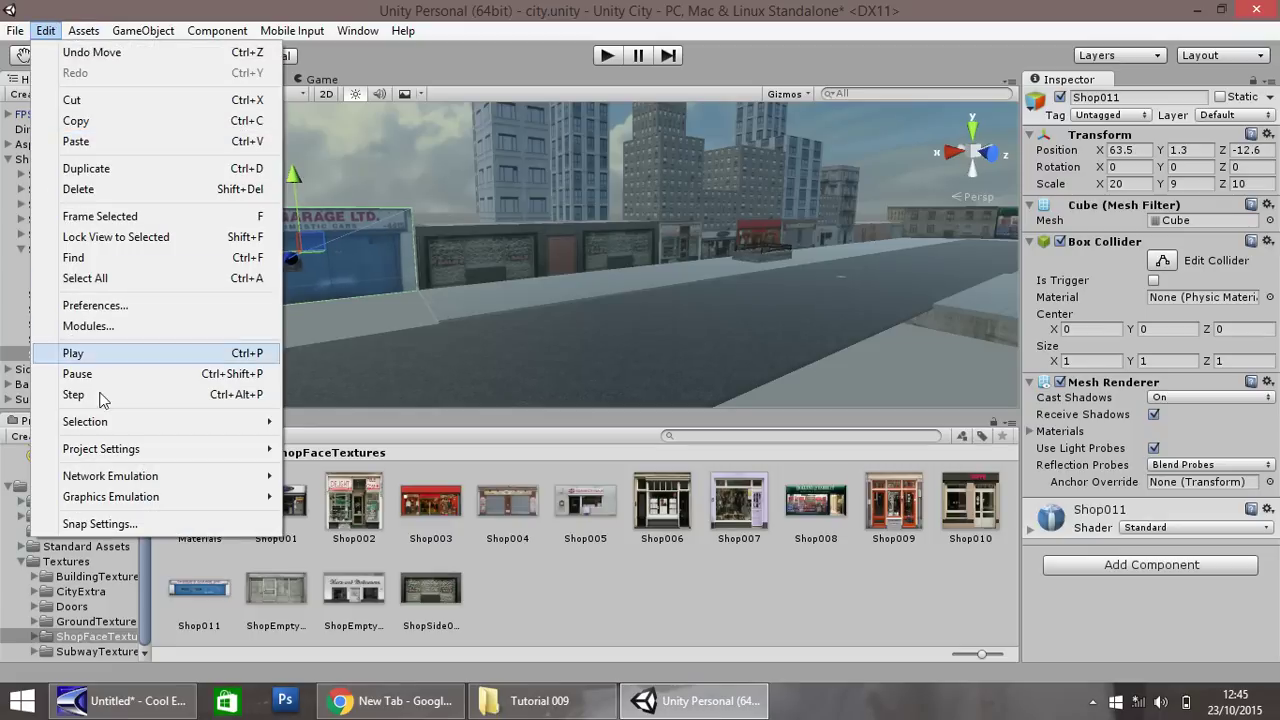
{"action": "left_click", "coordinate": [100, 522]}
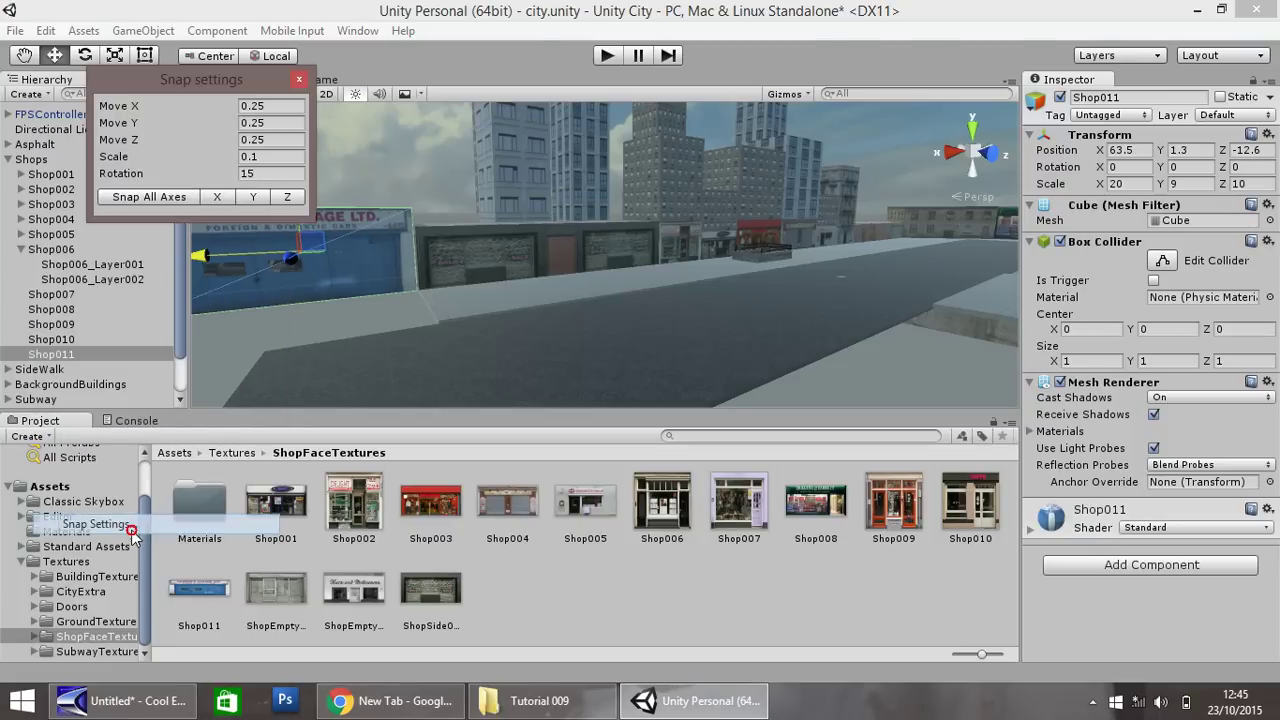
{"action": "type", "text": "1"}
{"action": "key", "text": "Tab"}
{"action": "type", "text": "1"}
{"action": "key", "text": "Tab"}
{"action": "type", "text": "1"}
{"action": "key", "text": "Tab"}
{"action": "left_click", "coordinate": [300, 80]}
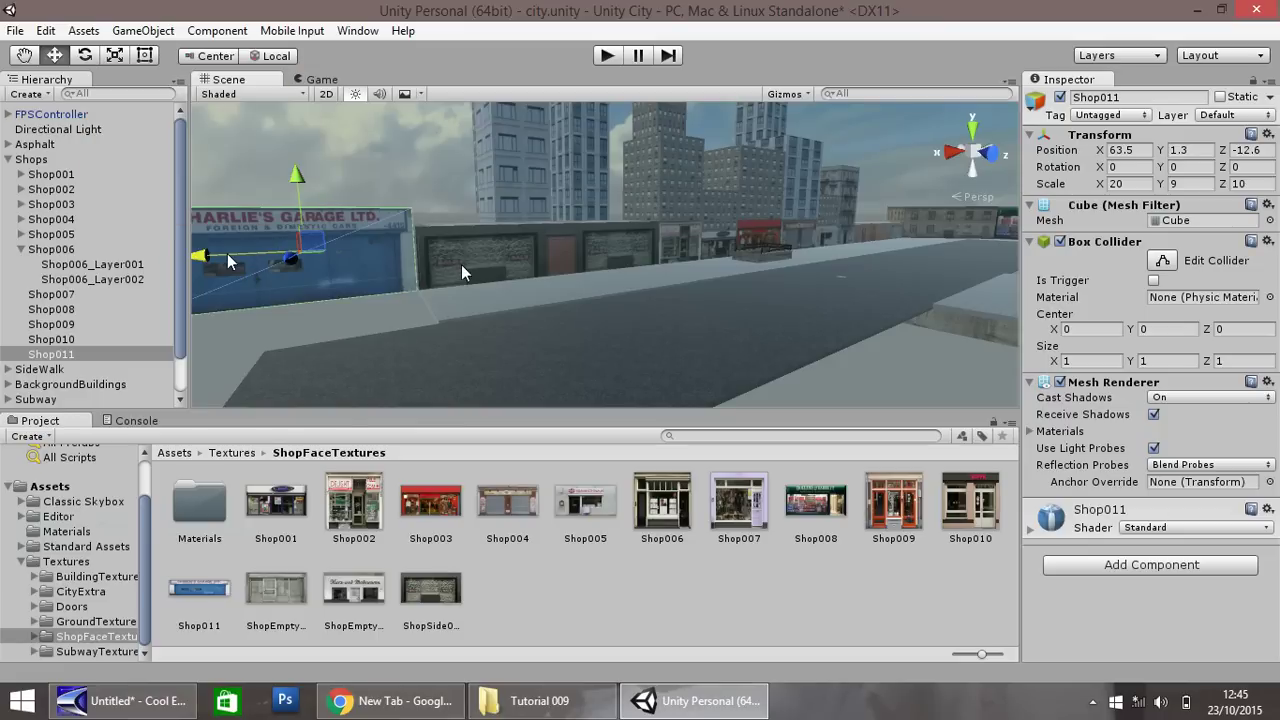
Duplicate road tile Asphalt006 and slide the copy along X to extend the road
{"action": "left_click", "coordinate": [407, 361]}
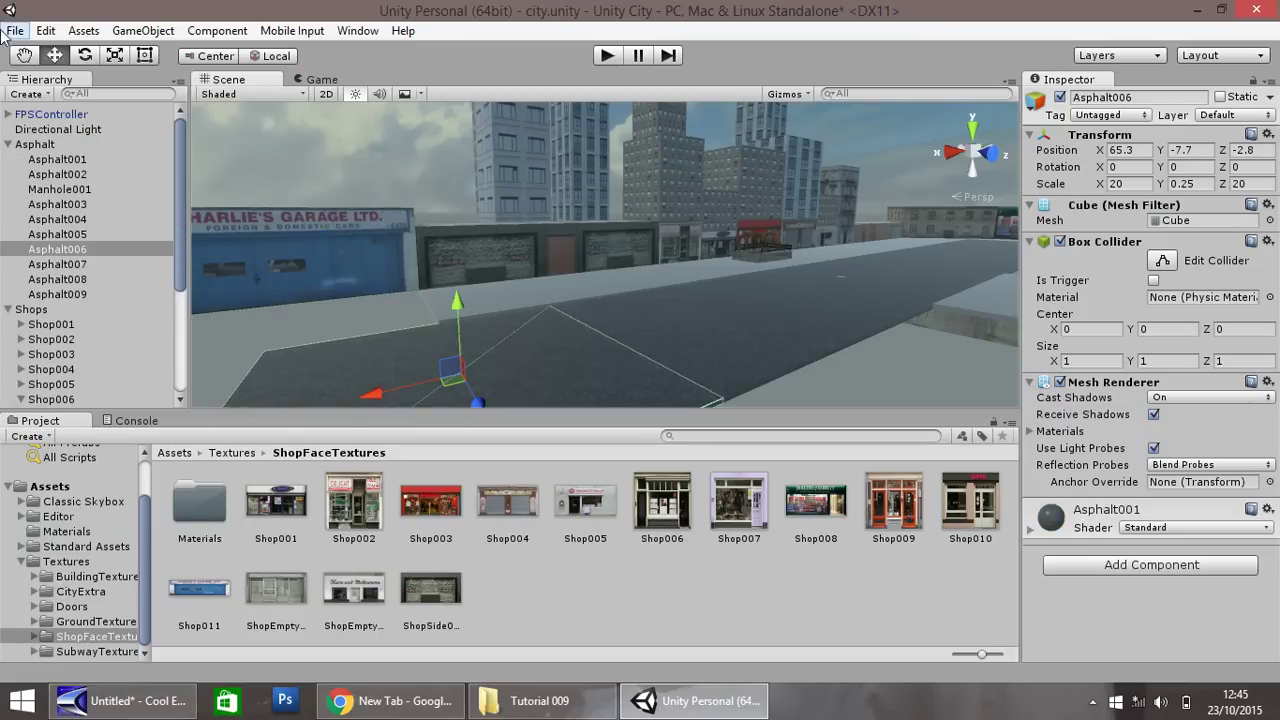
{"action": "left_click", "coordinate": [24, 55]}
{"action": "left_click_drag", "start_coordinate": [334, 291], "coordinate": [504, 313]}
{"action": "left_click", "coordinate": [54, 55]}
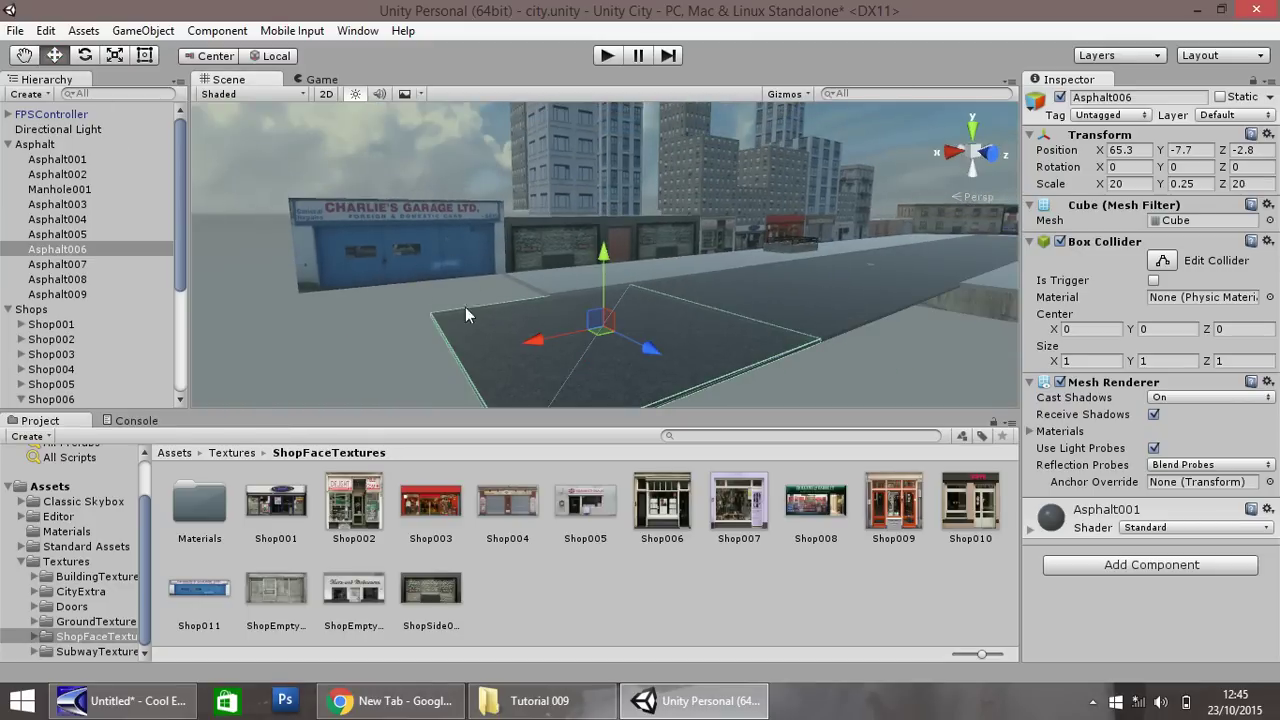
{"action": "key", "text": "ctrl+d"}
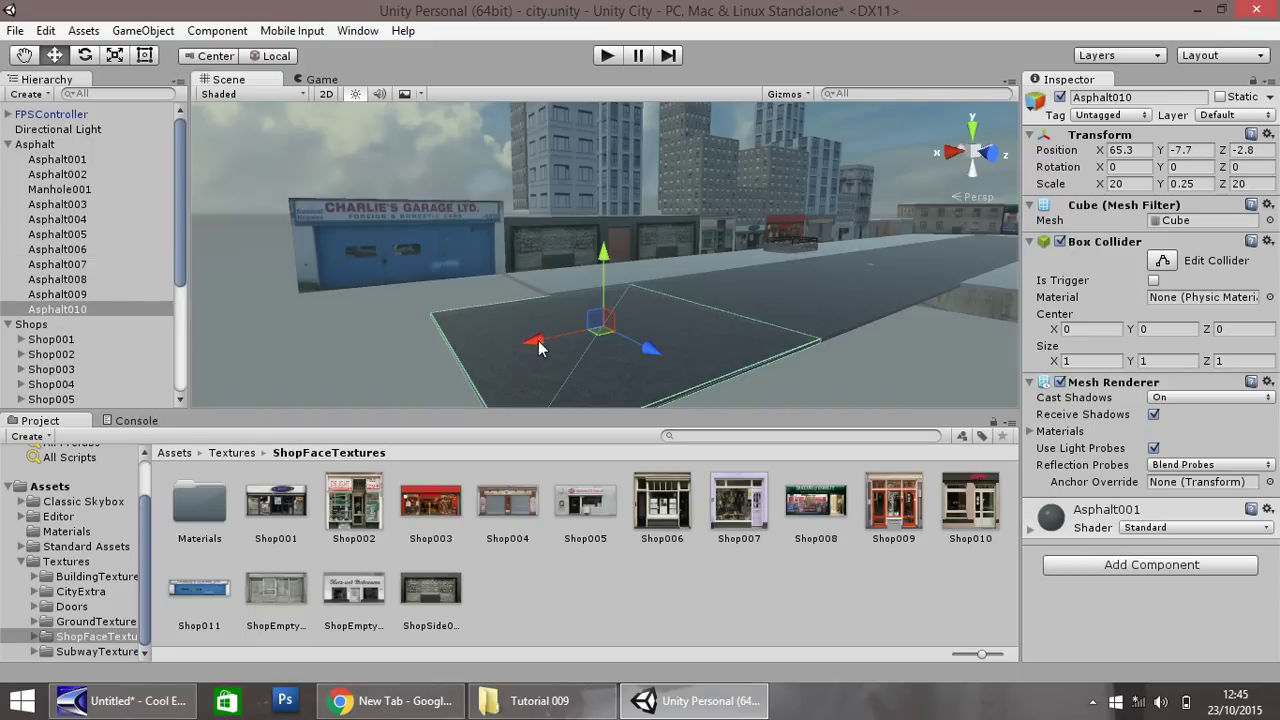
{"action": "left_click_drag", "start_coordinate": [541, 325], "coordinate": [306, 375]}
Add two more asphalt tiles: Asphalt011 at Z -22.8 and Asphalt012 at X 65.3
{"action": "key", "text": "ctrl+d"}
{"action": "right_click_drag", "start_coordinate": [336, 368], "coordinate": [237, 366]}
{"action": "left_click_drag", "start_coordinate": [355, 375], "coordinate": [324, 277]}
{"action": "key", "text": "ctrl+d"}
{"action": "left_click_drag", "start_coordinate": [262, 303], "coordinate": [514, 299]}
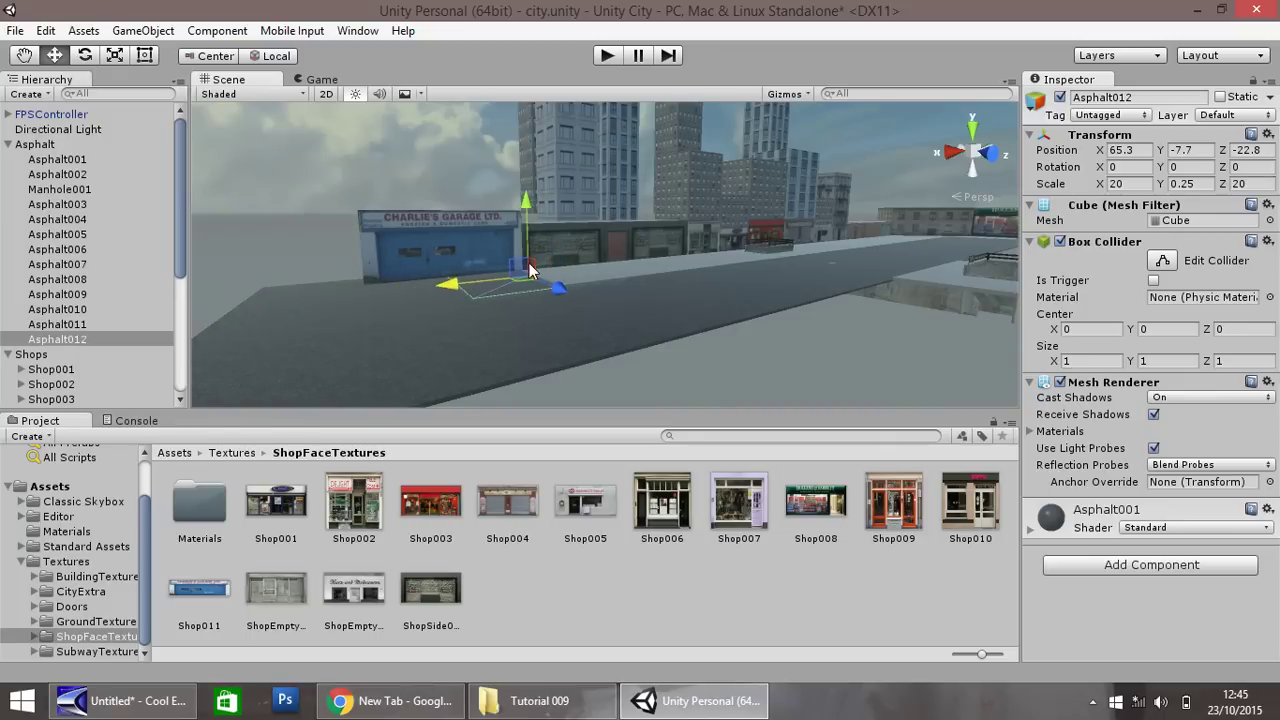
Select SideWalk035 and SideWalk036 and move them along the street to X 77.2
{"action": "left_click", "coordinate": [563, 272]}
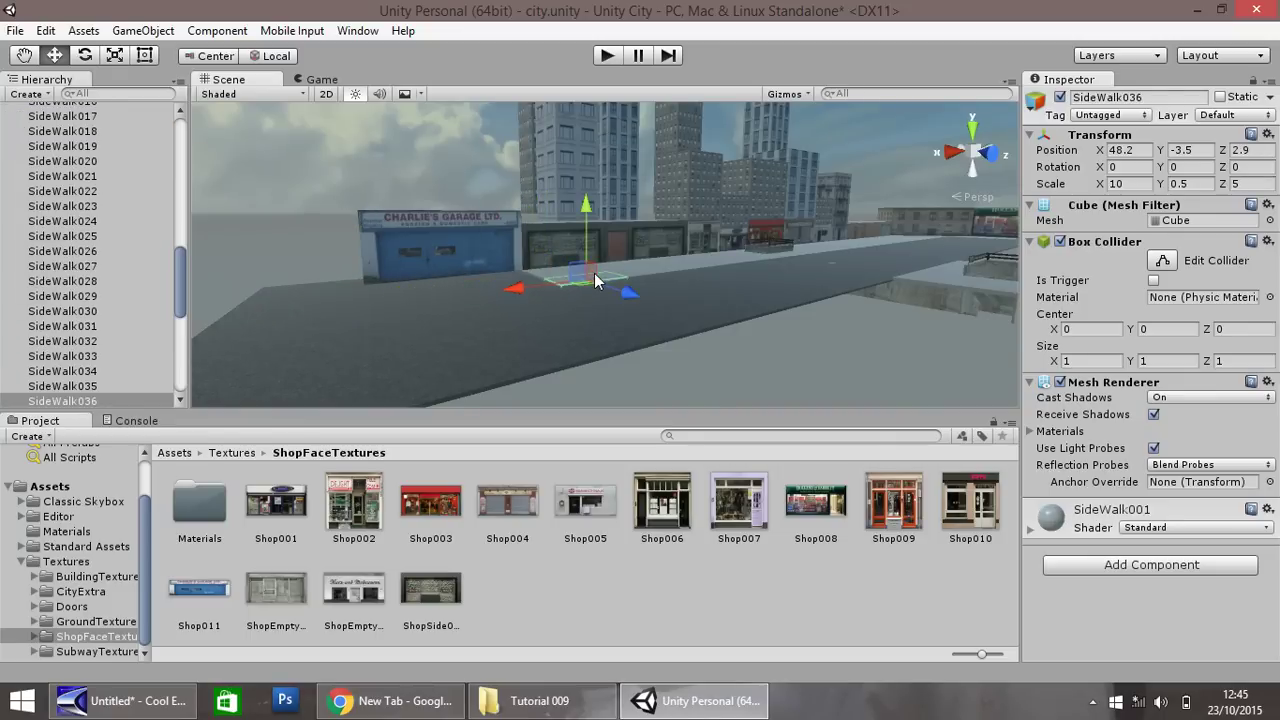
{"action": "key", "text": "f"}
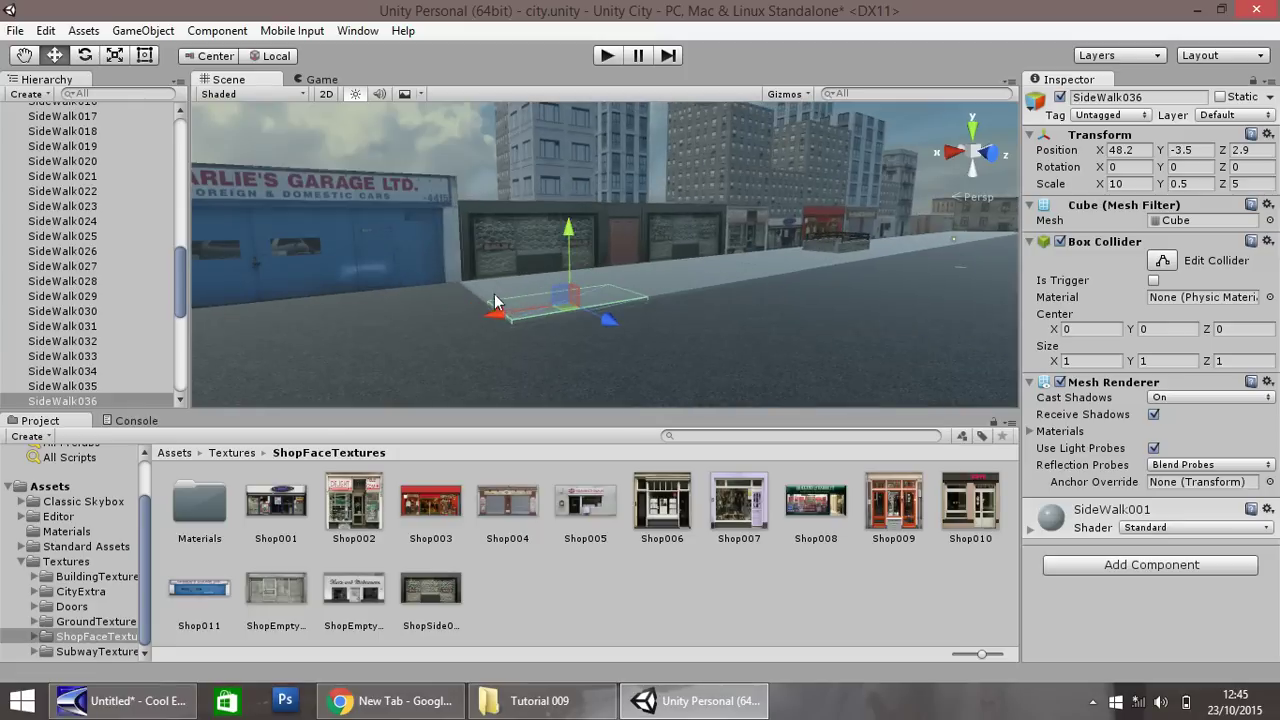
{"action": "left_click", "coordinate": [488, 288], "text": "shift"}
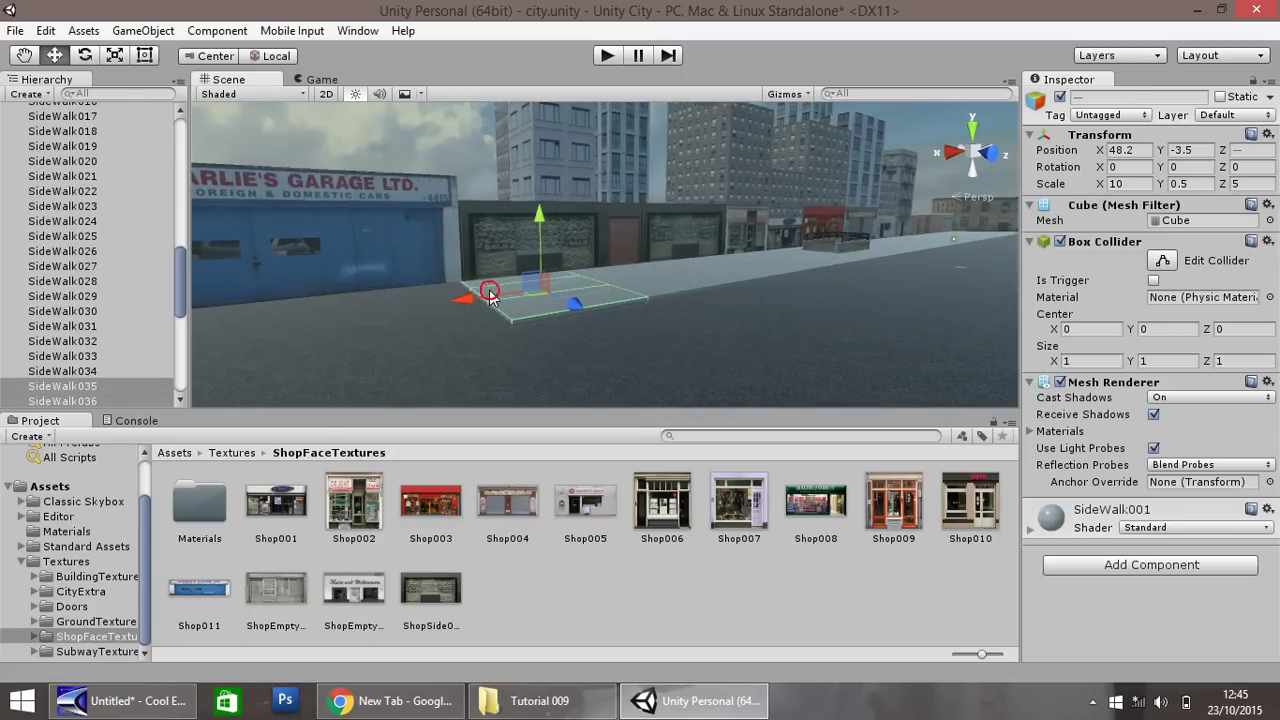
{"action": "key", "text": "f"}
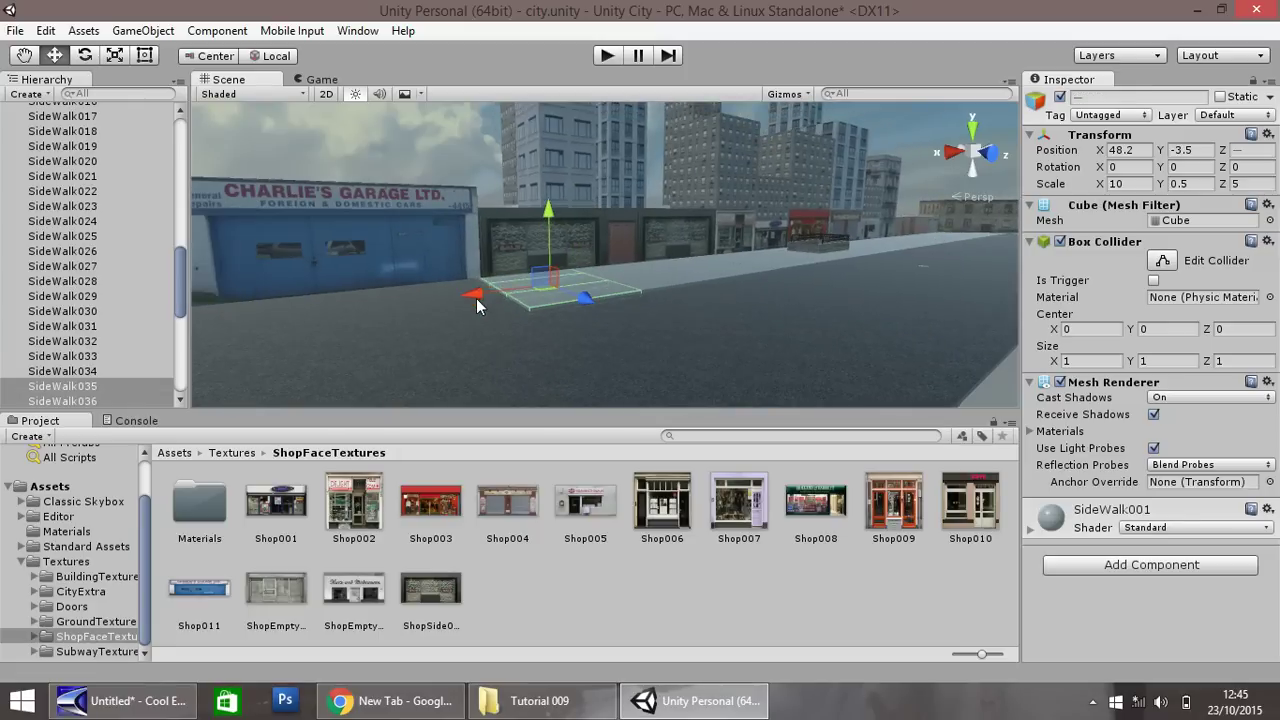
{"action": "left_click_drag", "start_coordinate": [485, 293], "coordinate": [226, 325]}
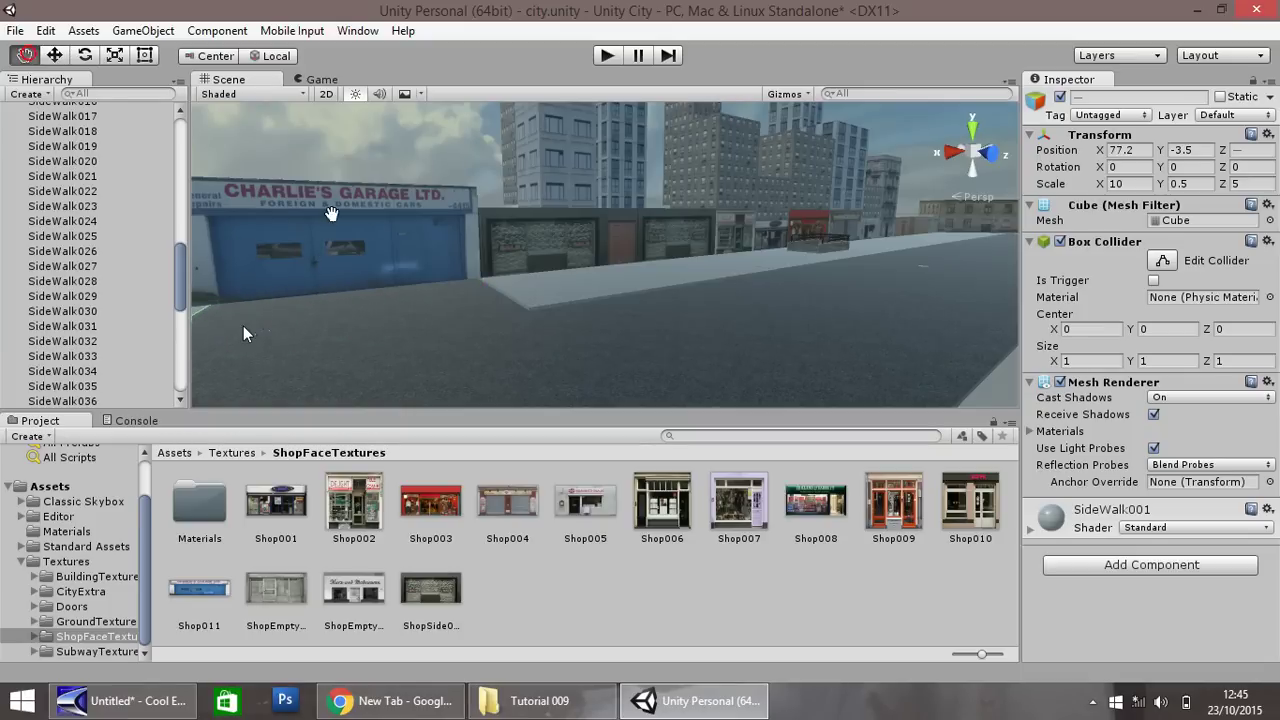
{"action": "middle_click_drag", "start_coordinate": [243, 326], "coordinate": [497, 349]}
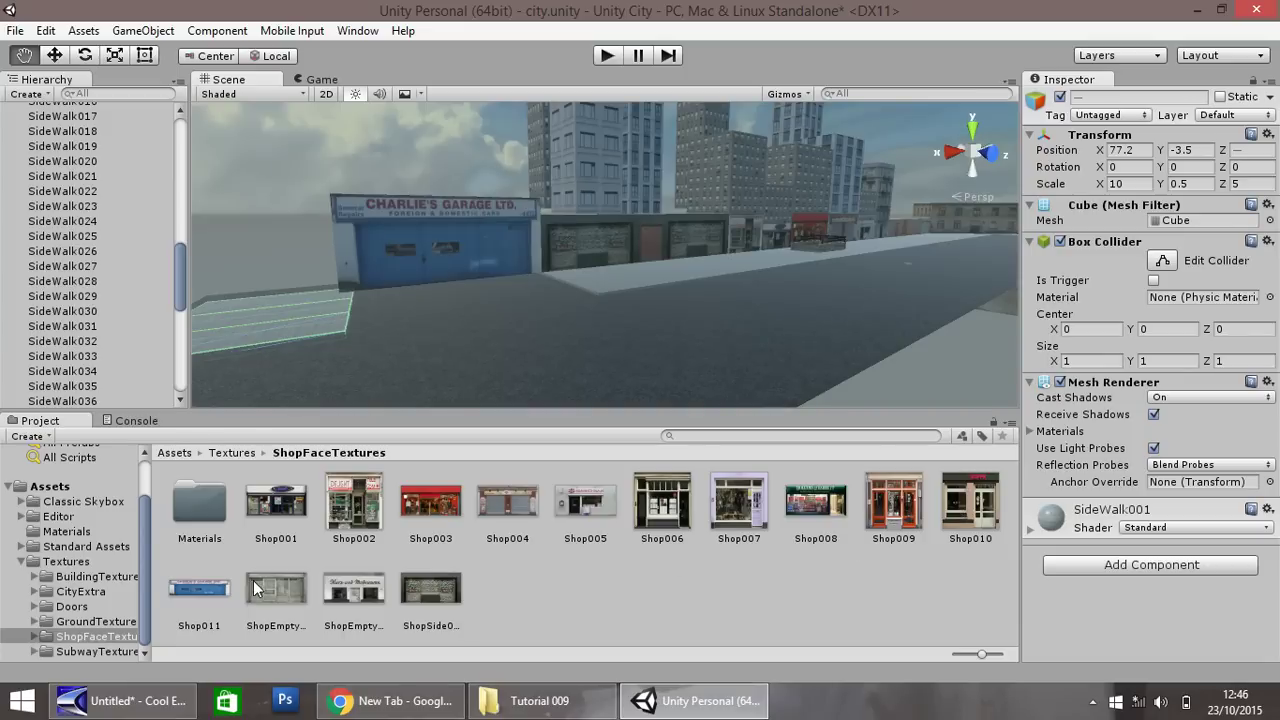
Drag the five BuildingAboveStore images from Tutorial 009 into the BuildingTextures folder
{"action": "left_click", "coordinate": [97, 576]}
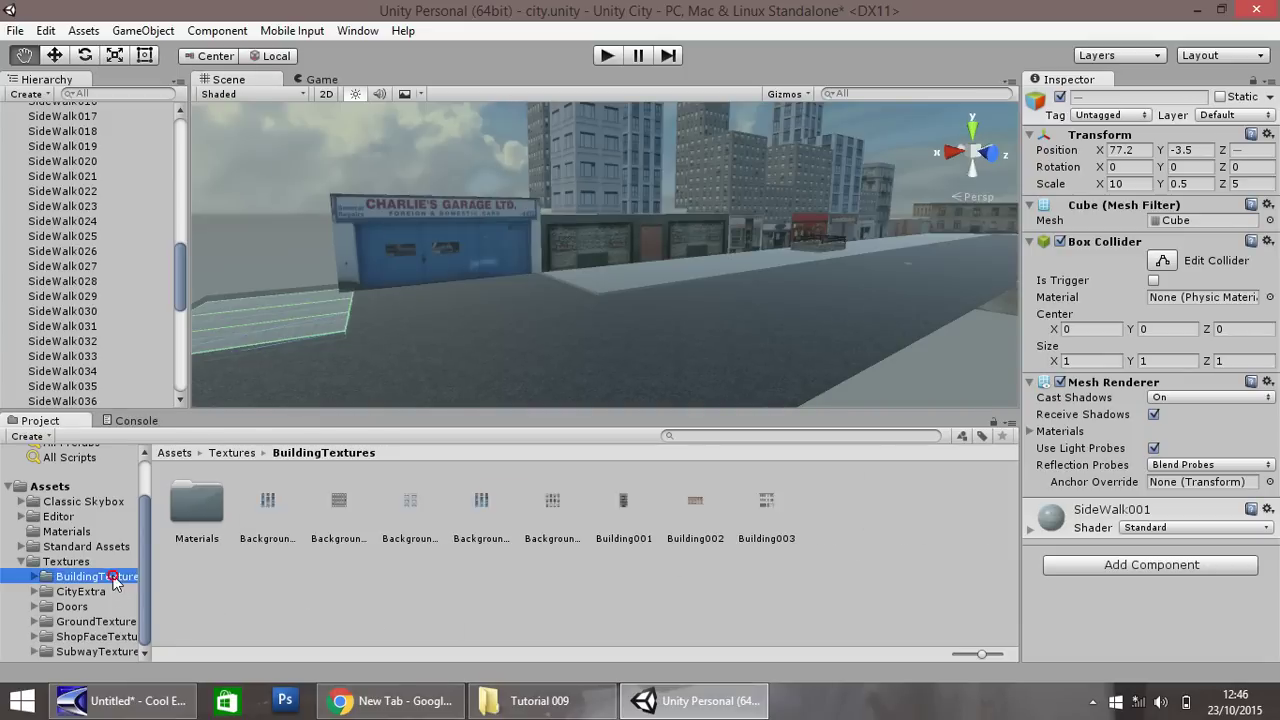
{"action": "left_click", "coordinate": [510, 700]}
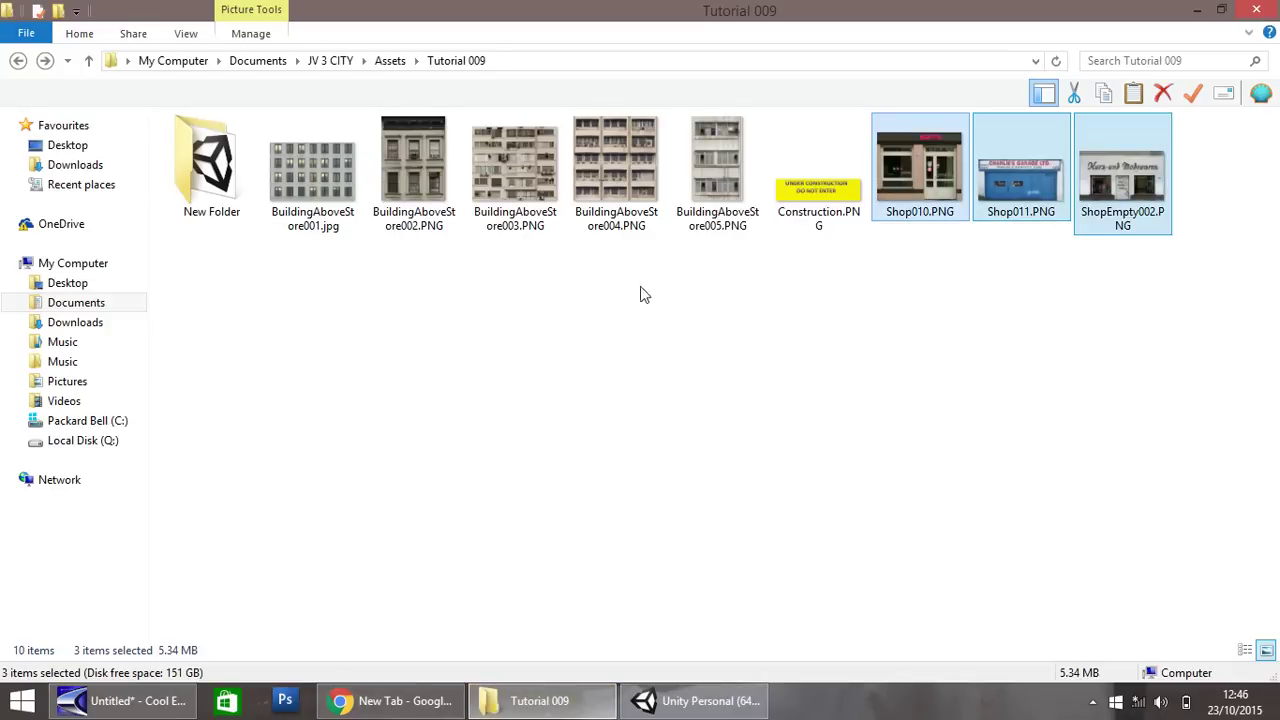
{"action": "left_click_drag", "start_coordinate": [715, 277], "coordinate": [303, 133]}
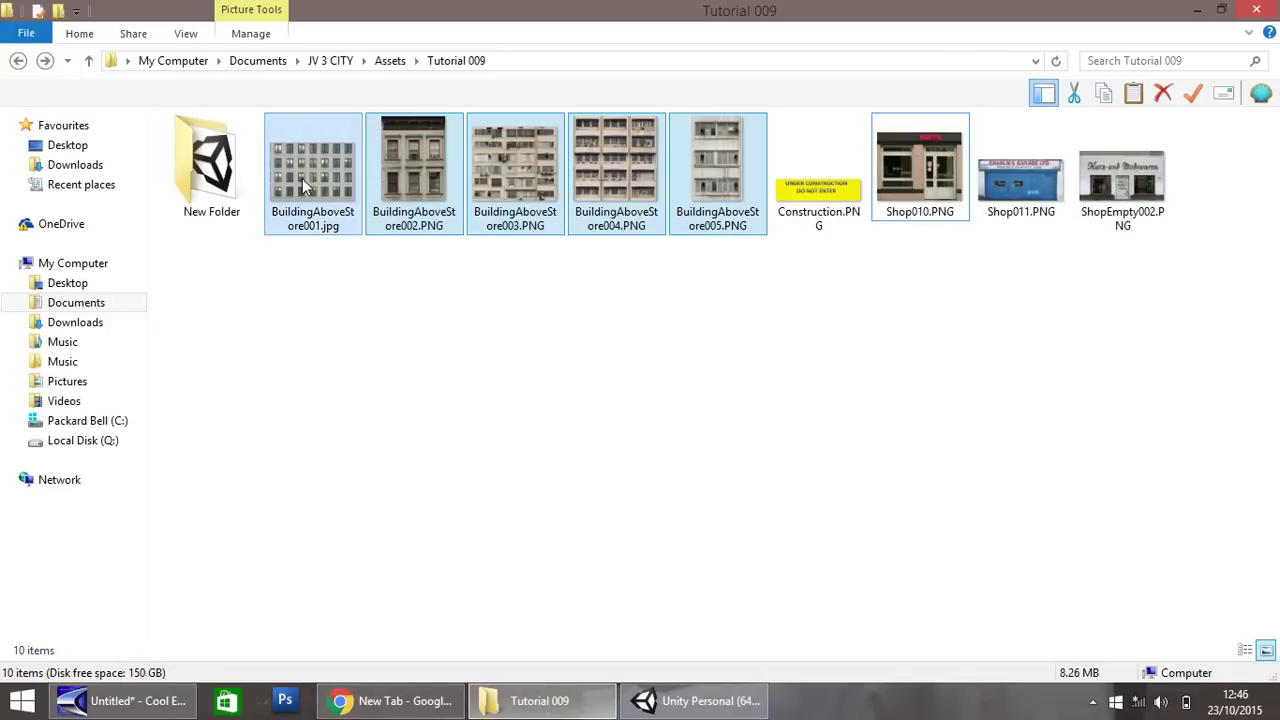
{"action": "left_click_drag", "start_coordinate": [312, 203], "coordinate": [844, 500]}
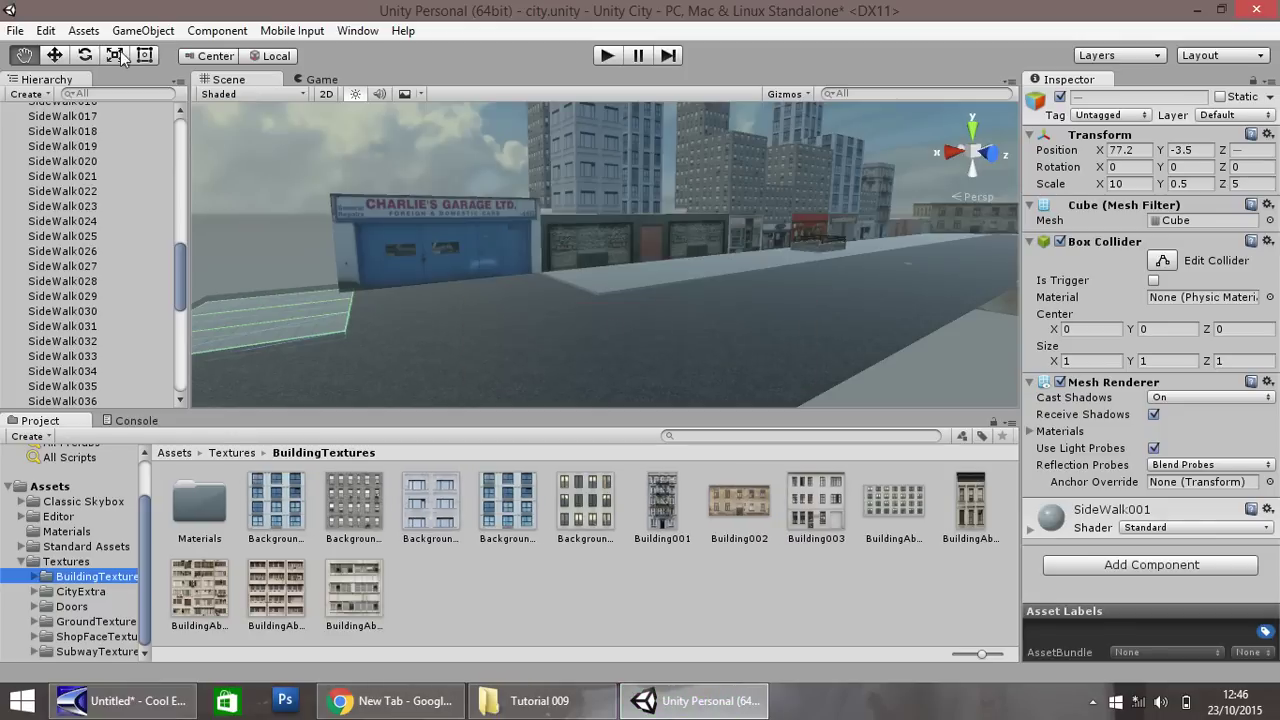
Move BackTower001_2 and BackTower001_3 to X 4.3 and apply a BuildingAboveStore facade
{"action": "left_click", "coordinate": [55, 55]}
{"action": "left_click", "coordinate": [588, 135]}
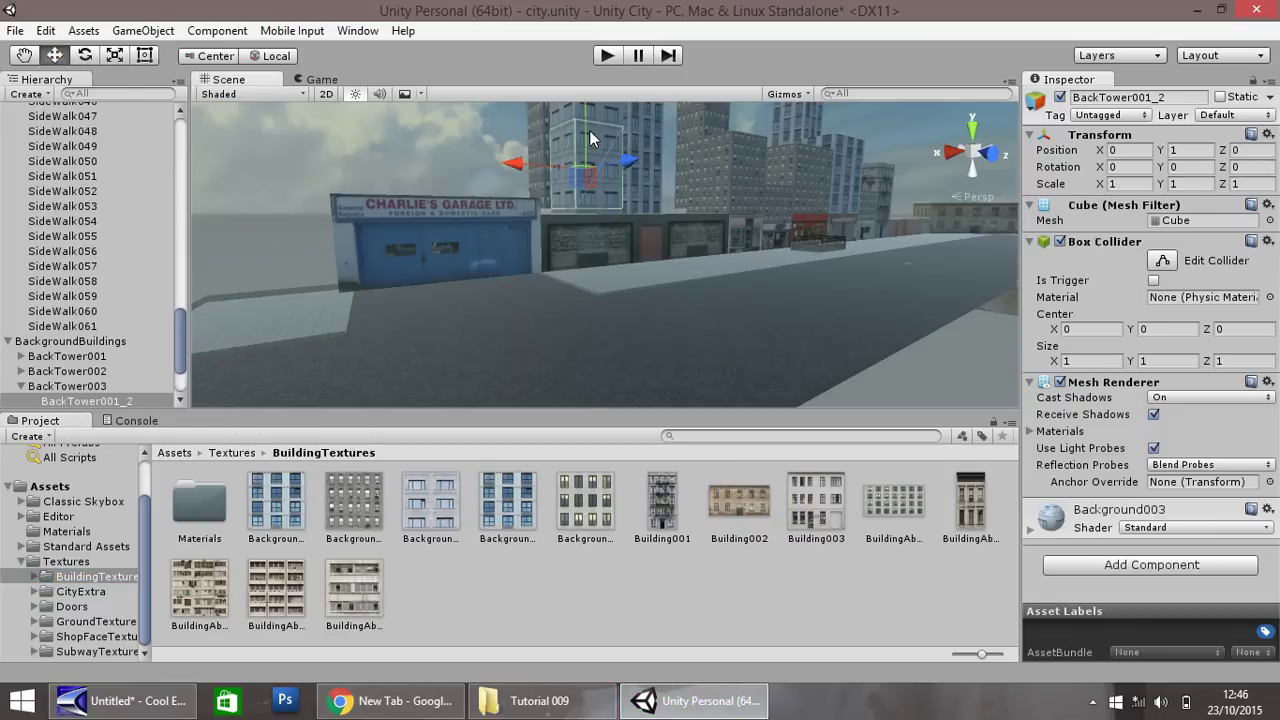
{"action": "scroll", "coordinate": [552, 180], "scroll_direction": "down", "scroll_amount": 5}
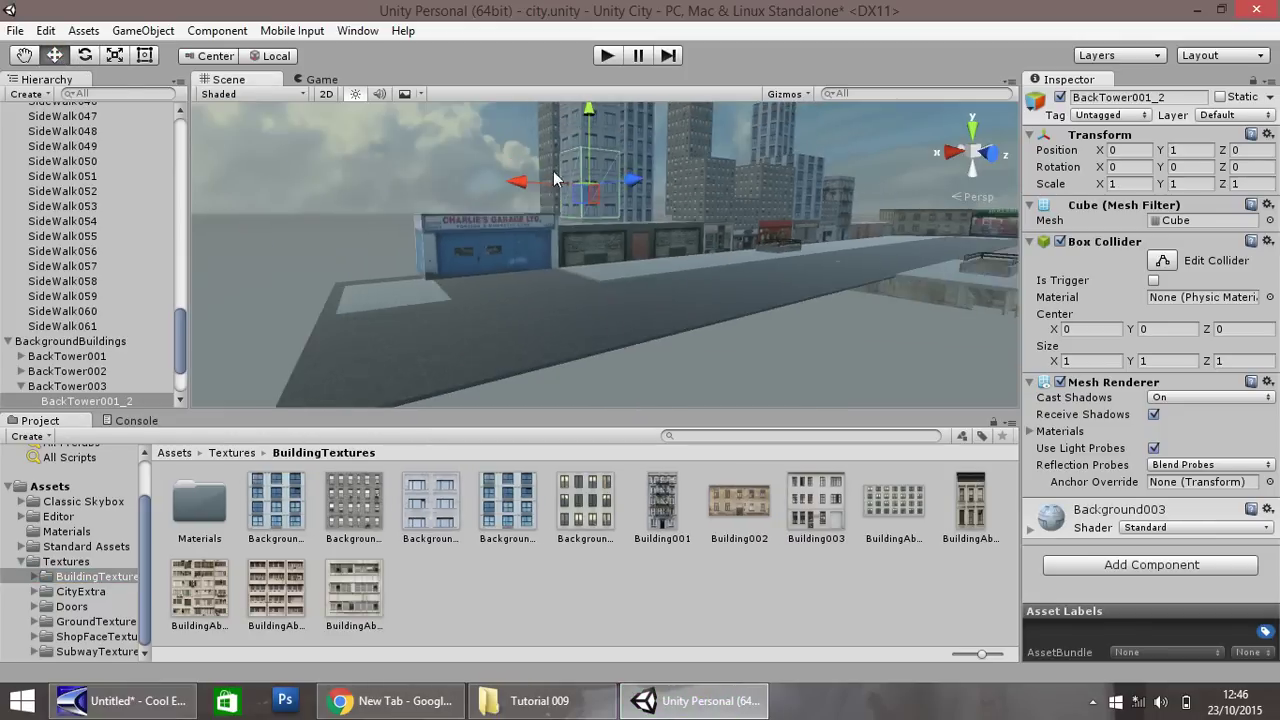
{"action": "left_click", "coordinate": [599, 205], "text": "shift"}
{"action": "left_click_drag", "start_coordinate": [612, 212], "coordinate": [395, 128]}
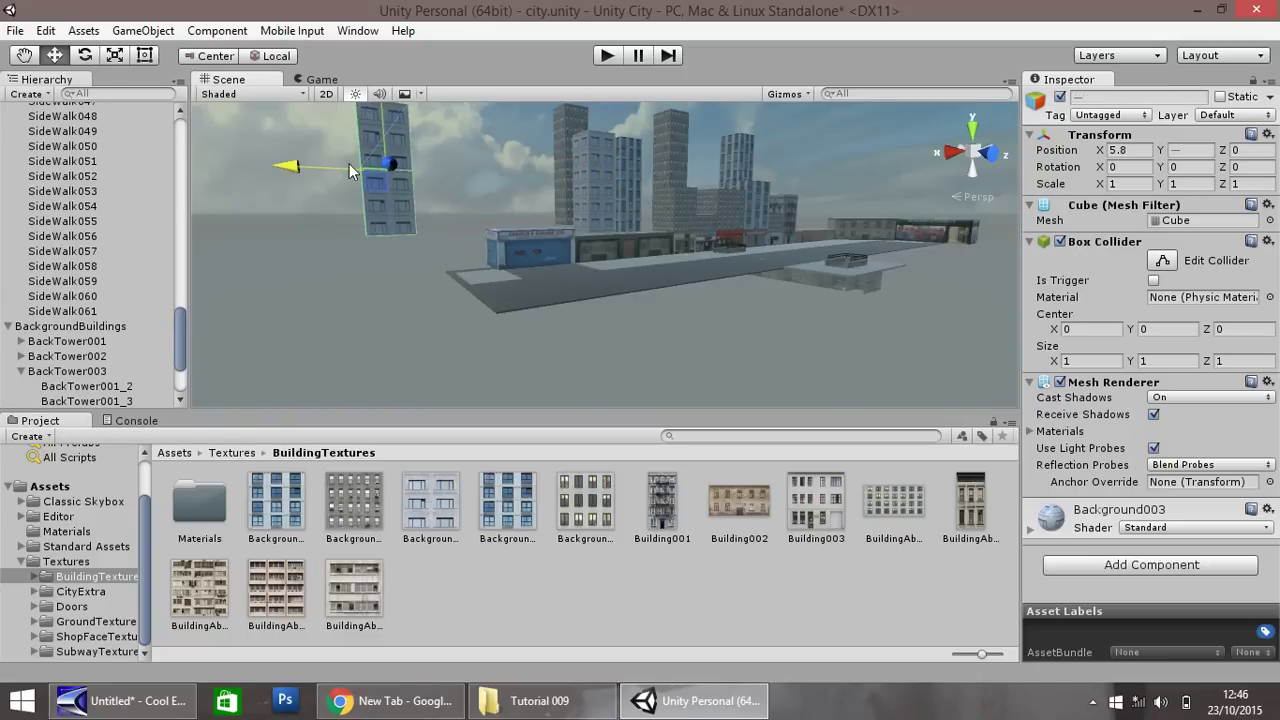
{"action": "left_click_drag", "start_coordinate": [346, 164], "coordinate": [451, 150]}
{"action": "left_click", "coordinate": [466, 582]}
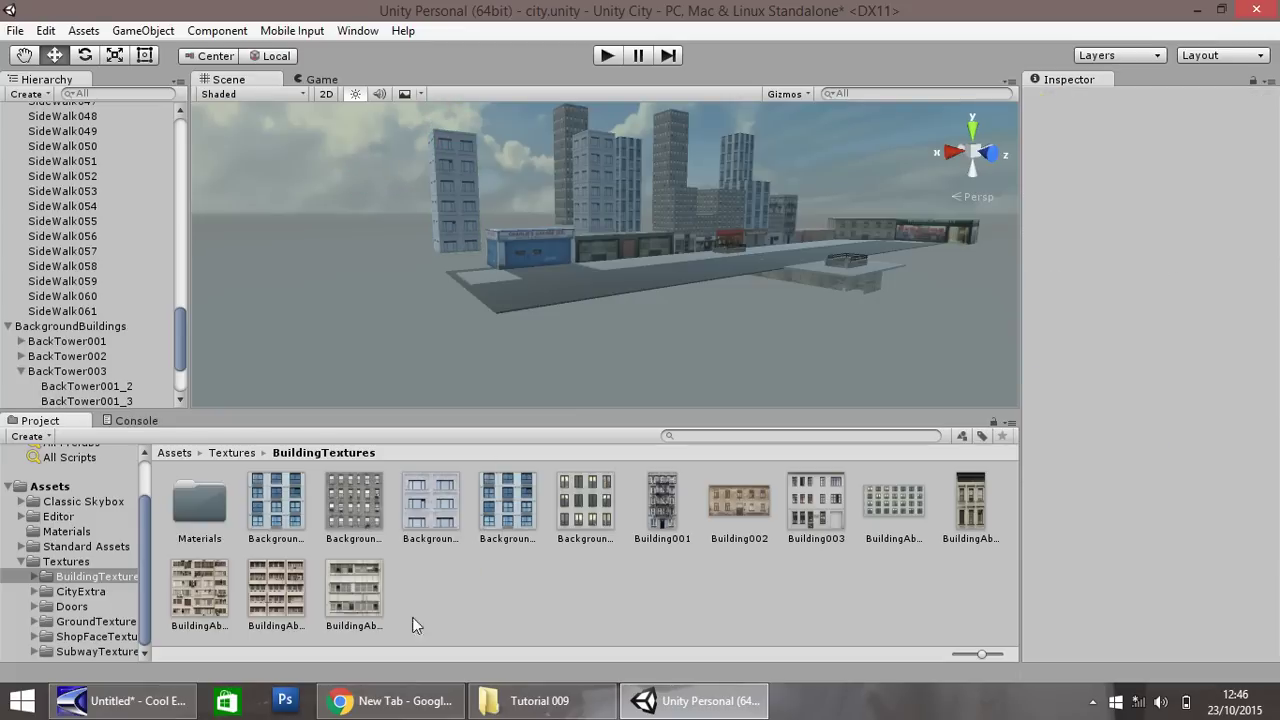
{"action": "left_click_drag", "start_coordinate": [190, 589], "coordinate": [470, 222]}
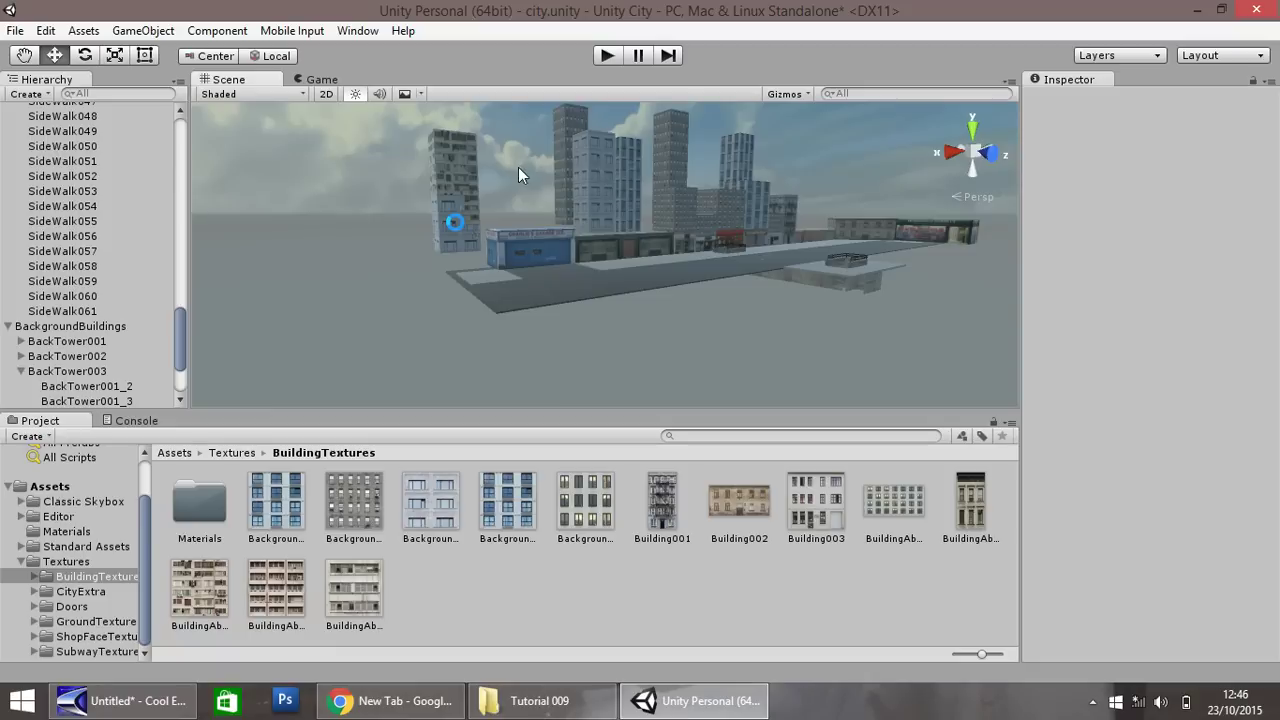
Move the stacked tower to the far side of the city and apply two more facade textures
{"action": "left_click_drag", "start_coordinate": [518, 174], "coordinate": [458, 228]}
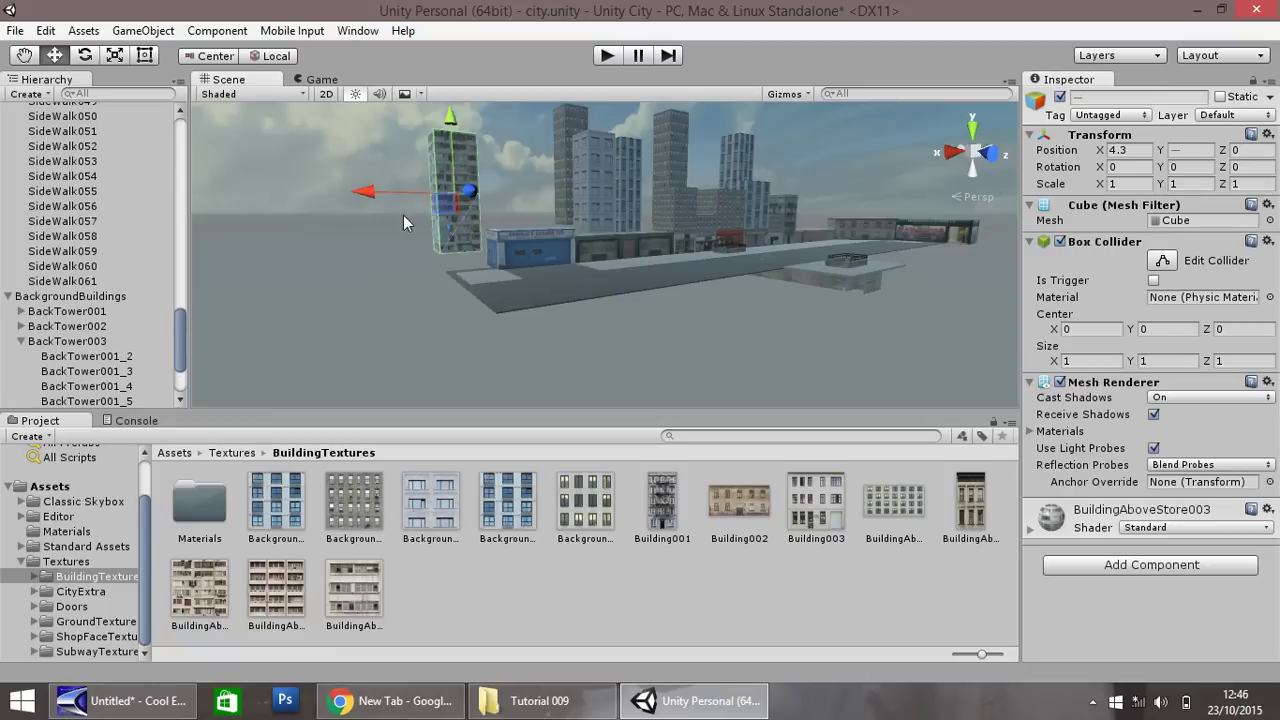
{"action": "left_click_drag", "start_coordinate": [373, 193], "coordinate": [933, 231]}
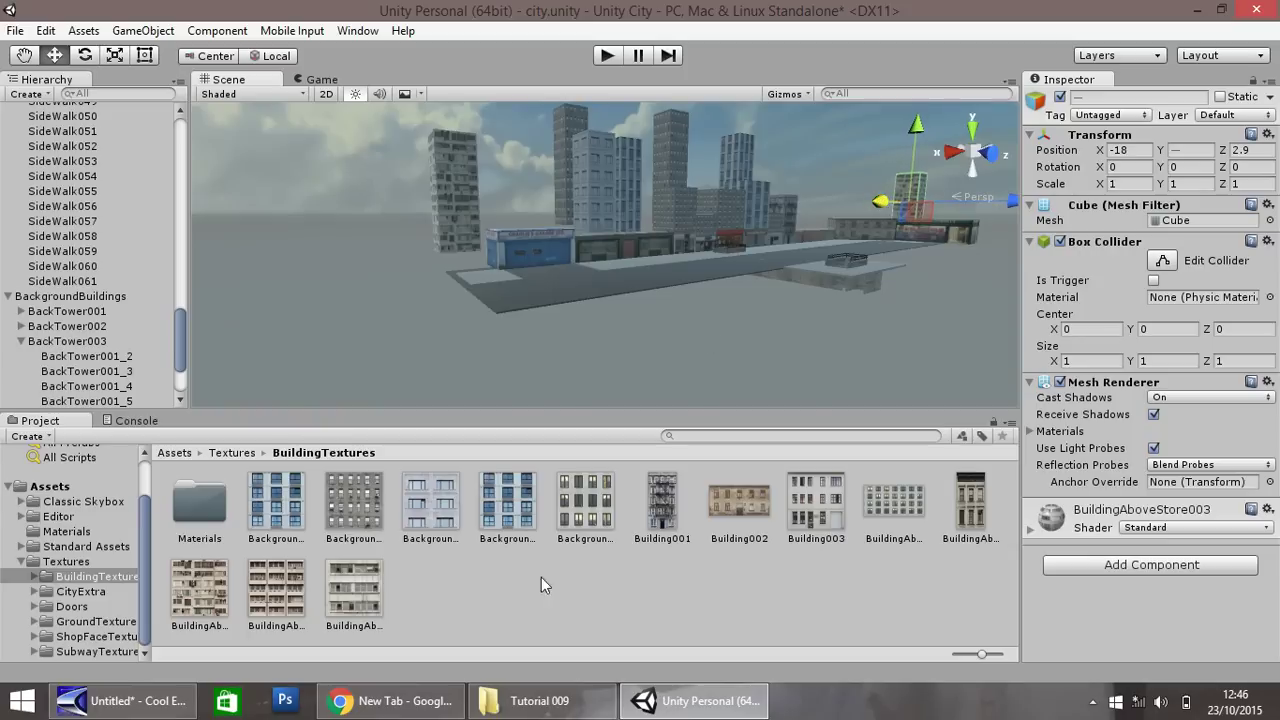
{"action": "left_click", "coordinate": [577, 578]}
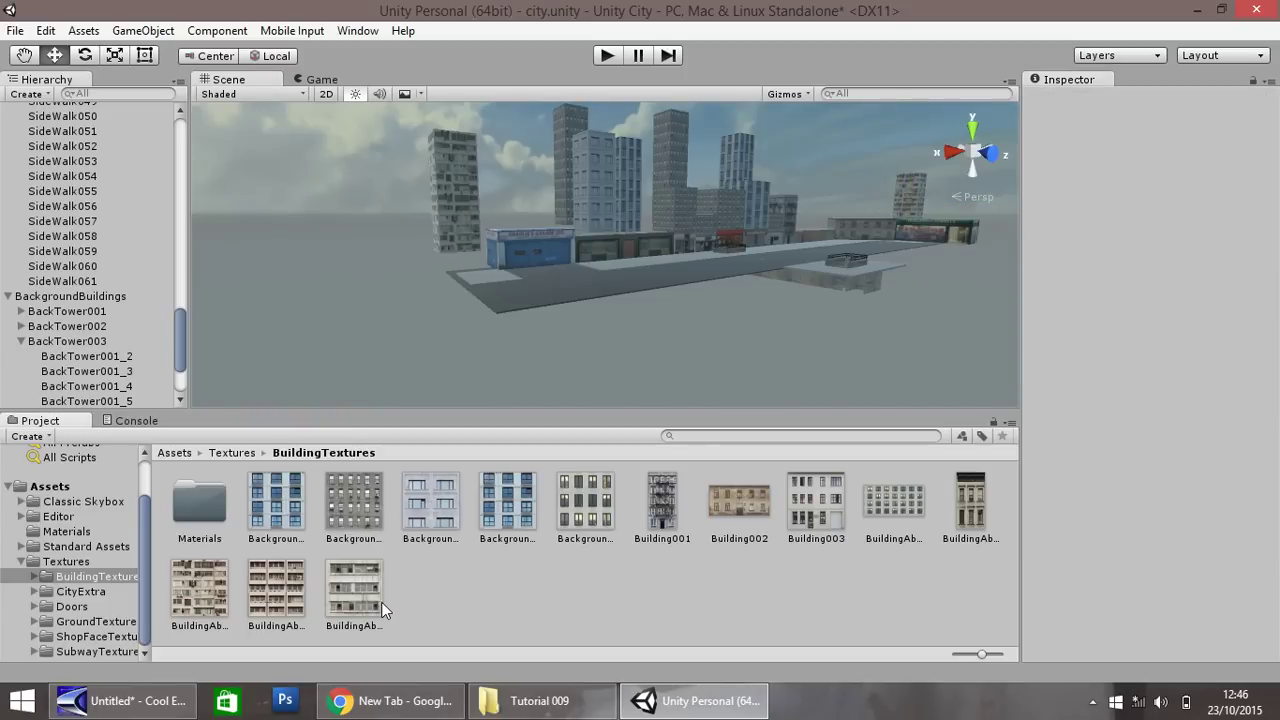
{"action": "left_click_drag", "start_coordinate": [344, 592], "coordinate": [837, 259]}
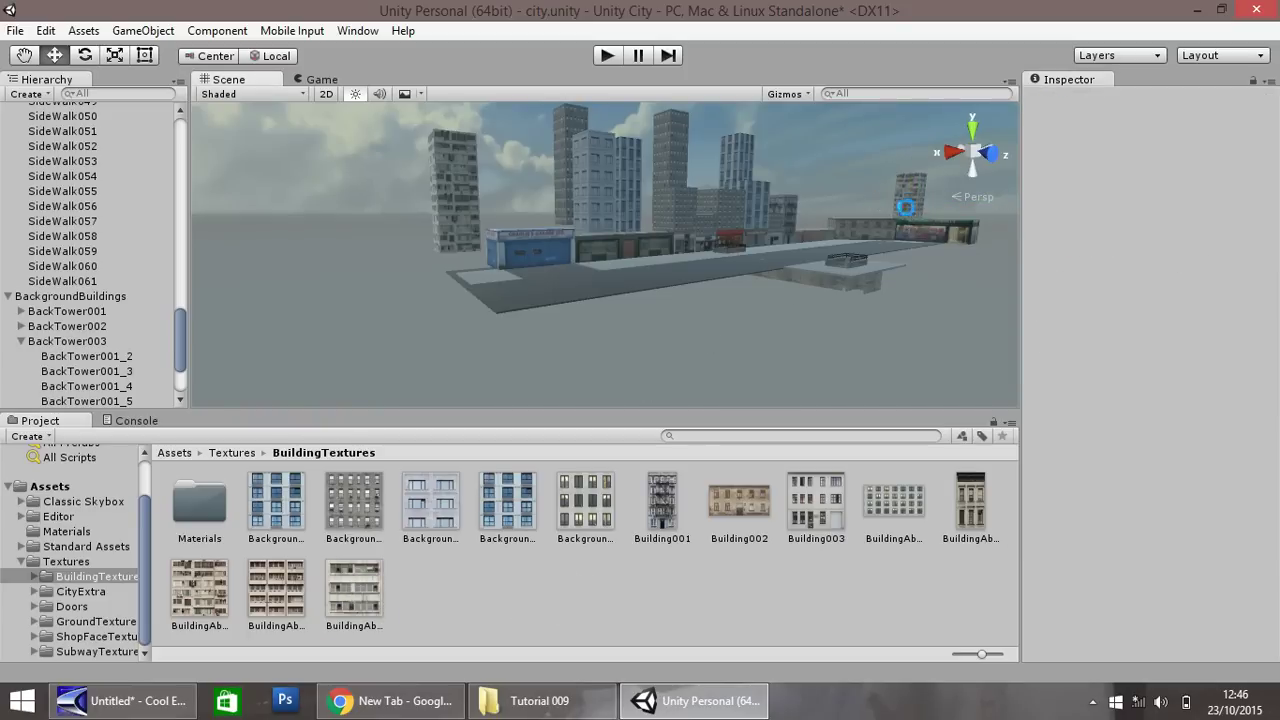
{"action": "left_click_drag", "start_coordinate": [357, 582], "coordinate": [912, 186]}
Drag Construction.PNG from the Tutorial 009 folder into Unity's CityExtra folder
{"action": "left_click", "coordinate": [90, 592]}
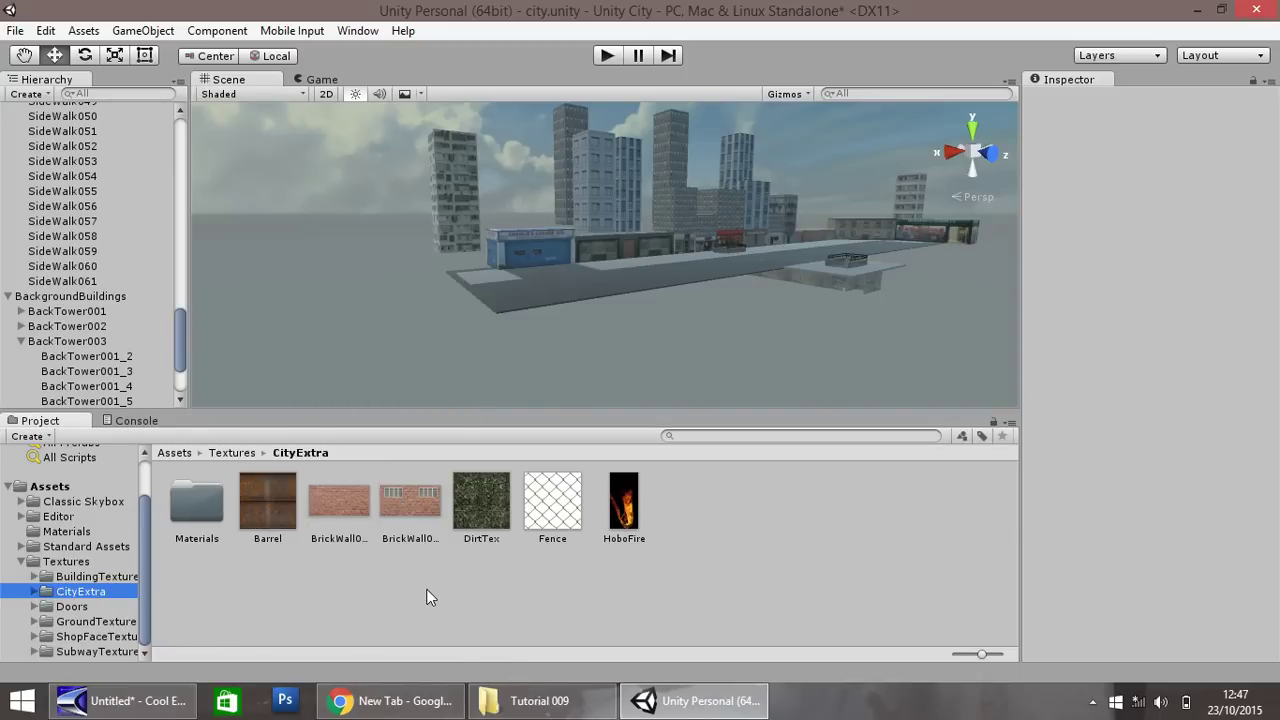
{"action": "left_click", "coordinate": [519, 701]}
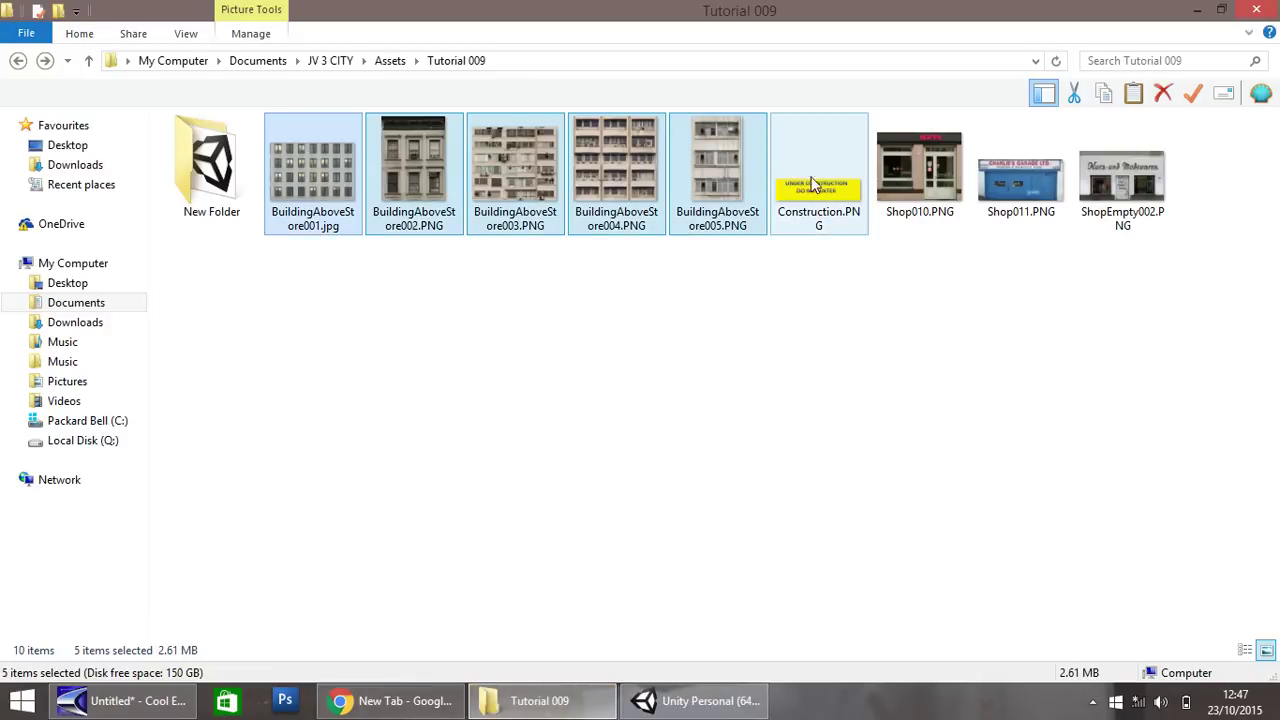
{"action": "left_click_drag", "start_coordinate": [818, 199], "coordinate": [691, 496]}
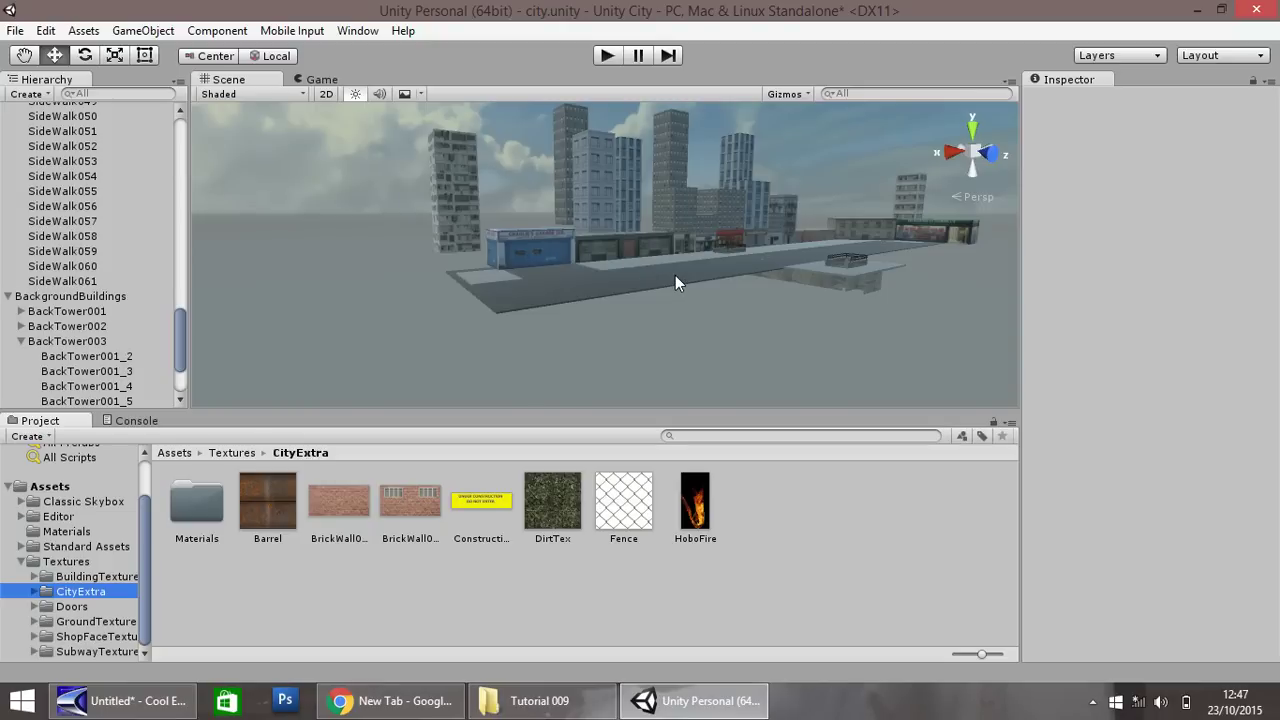
Clear the asset selection and open the File menu
{"action": "left_click", "coordinate": [796, 541]}
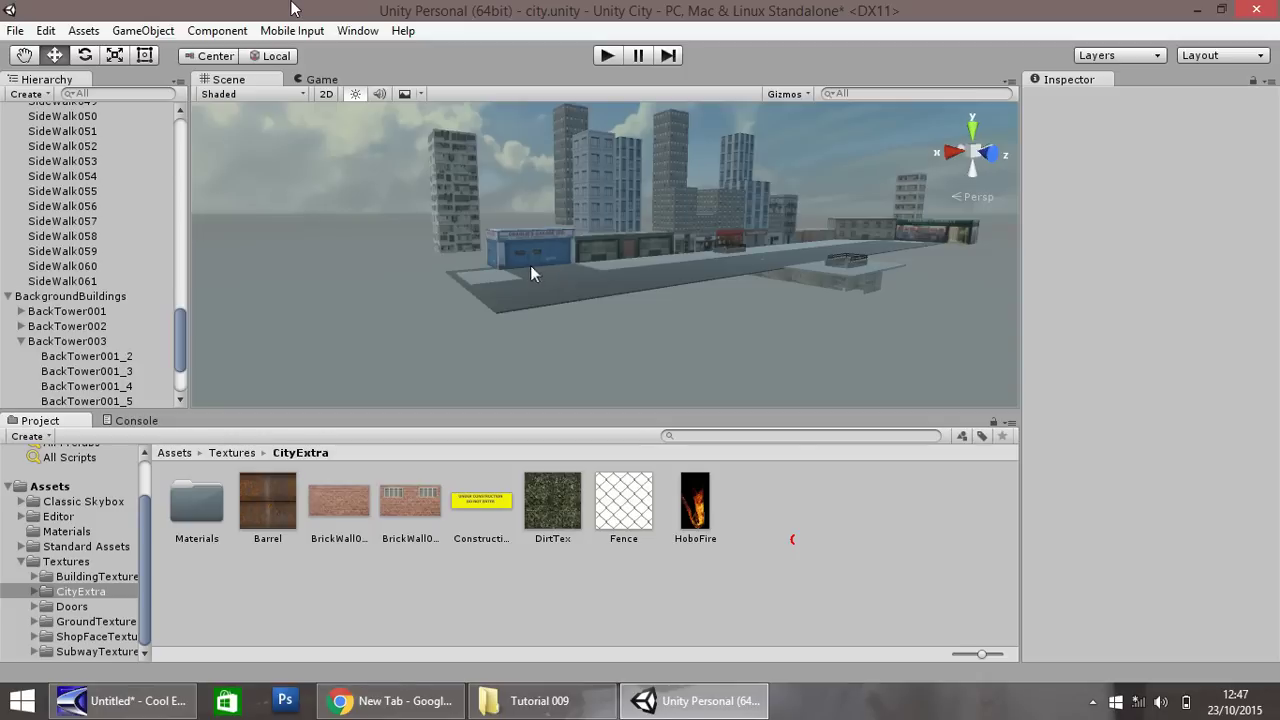
{"action": "left_click", "coordinate": [15, 31]}
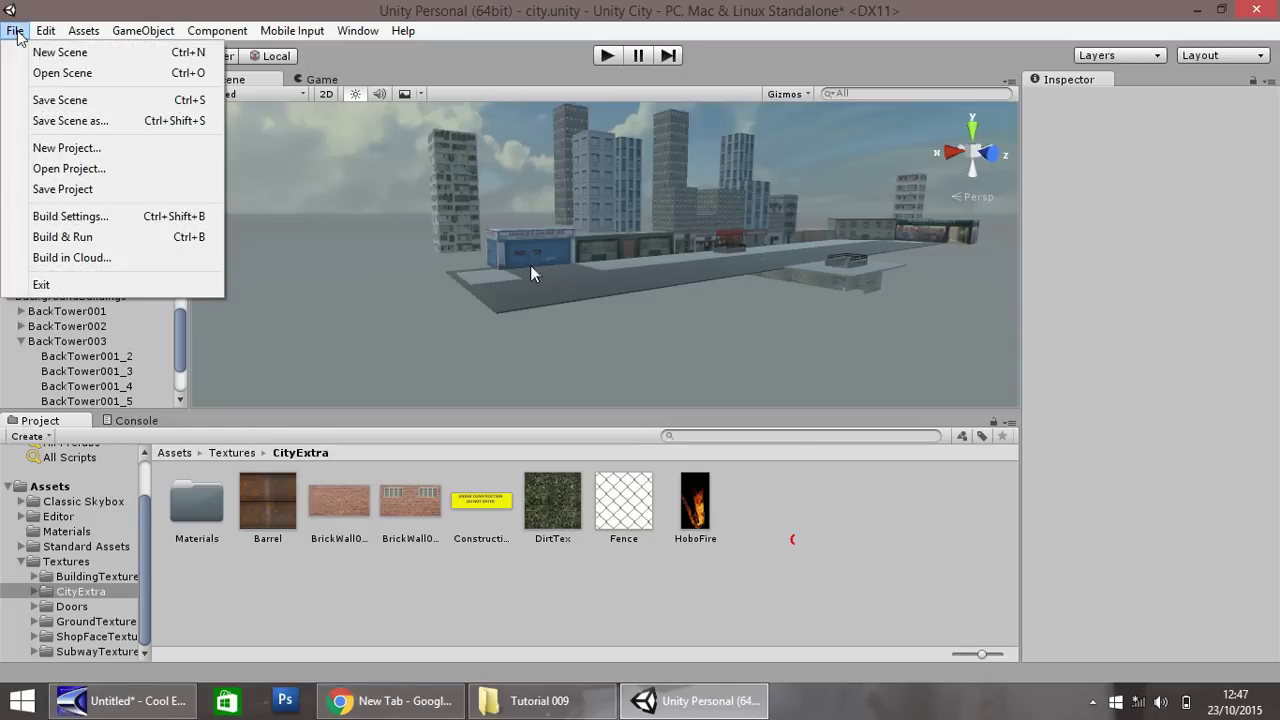
Open Build Settings, scroll the Platform list and select iOS to view its options
{"action": "left_click", "coordinate": [67, 218]}
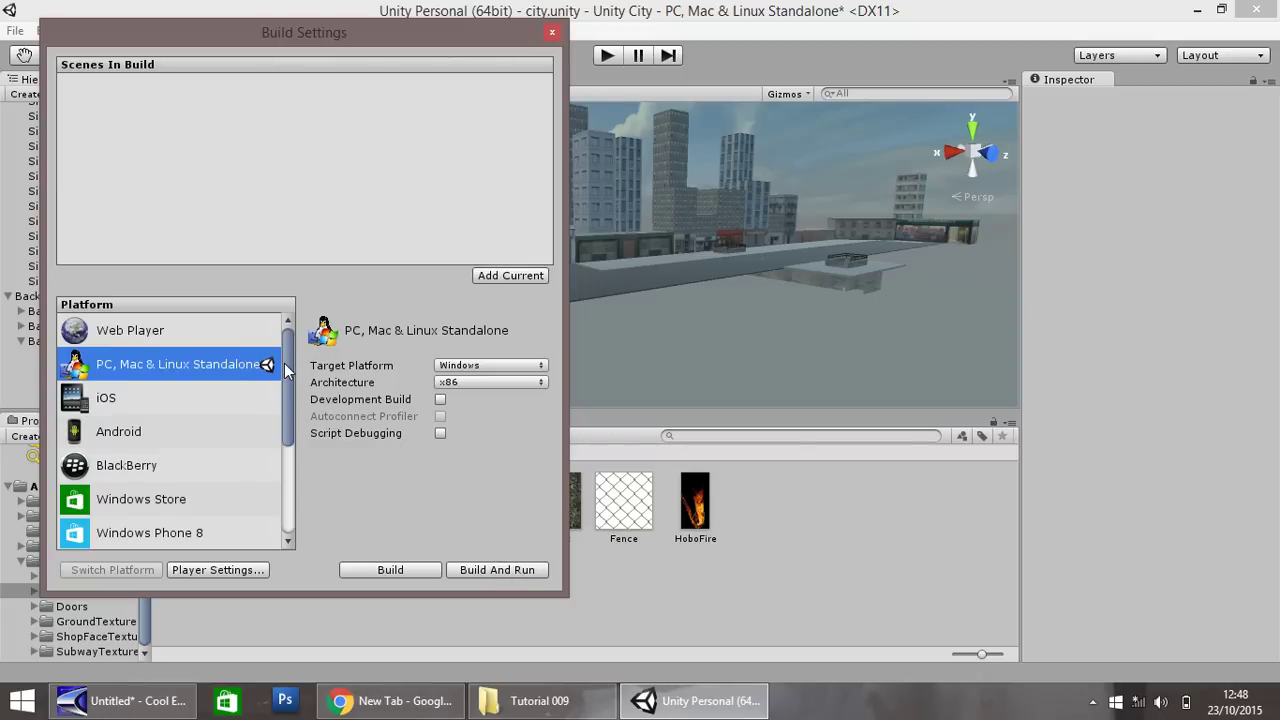
{"action": "left_click_drag", "start_coordinate": [290, 372], "coordinate": [244, 365]}
{"action": "left_click_drag", "start_coordinate": [287, 372], "coordinate": [284, 488]}
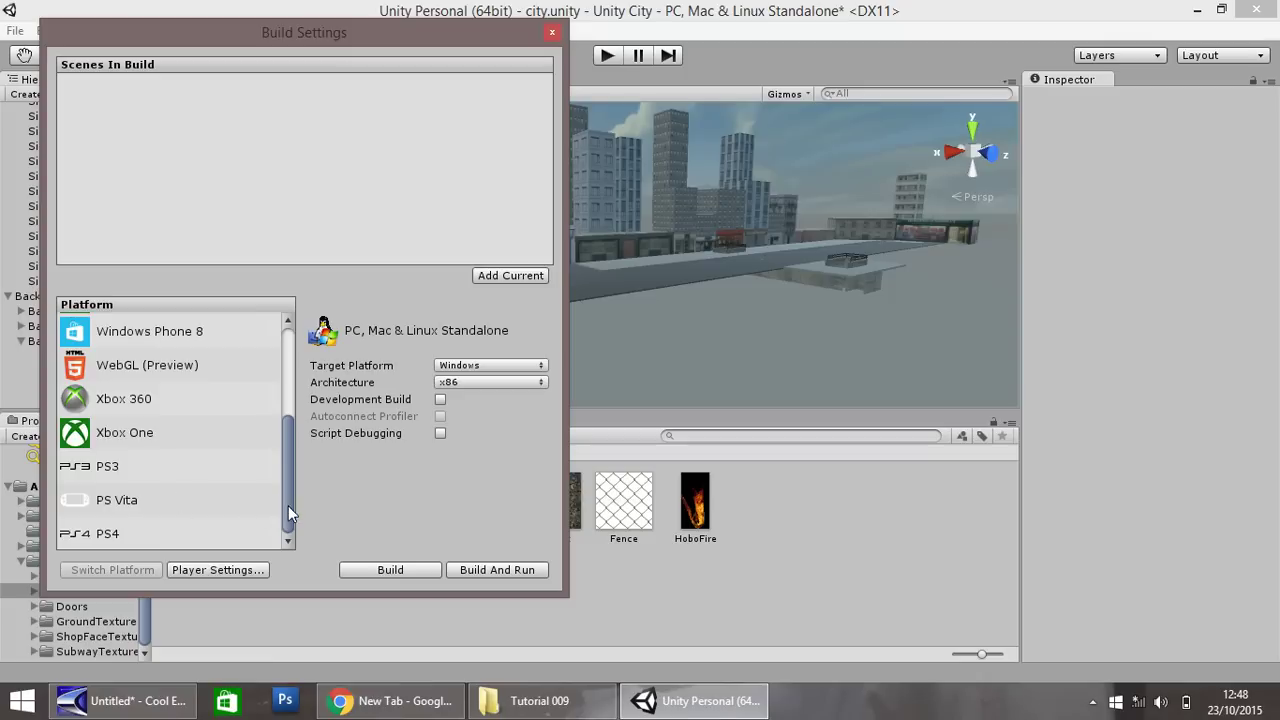
{"action": "left_click_drag", "start_coordinate": [291, 506], "coordinate": [288, 382]}
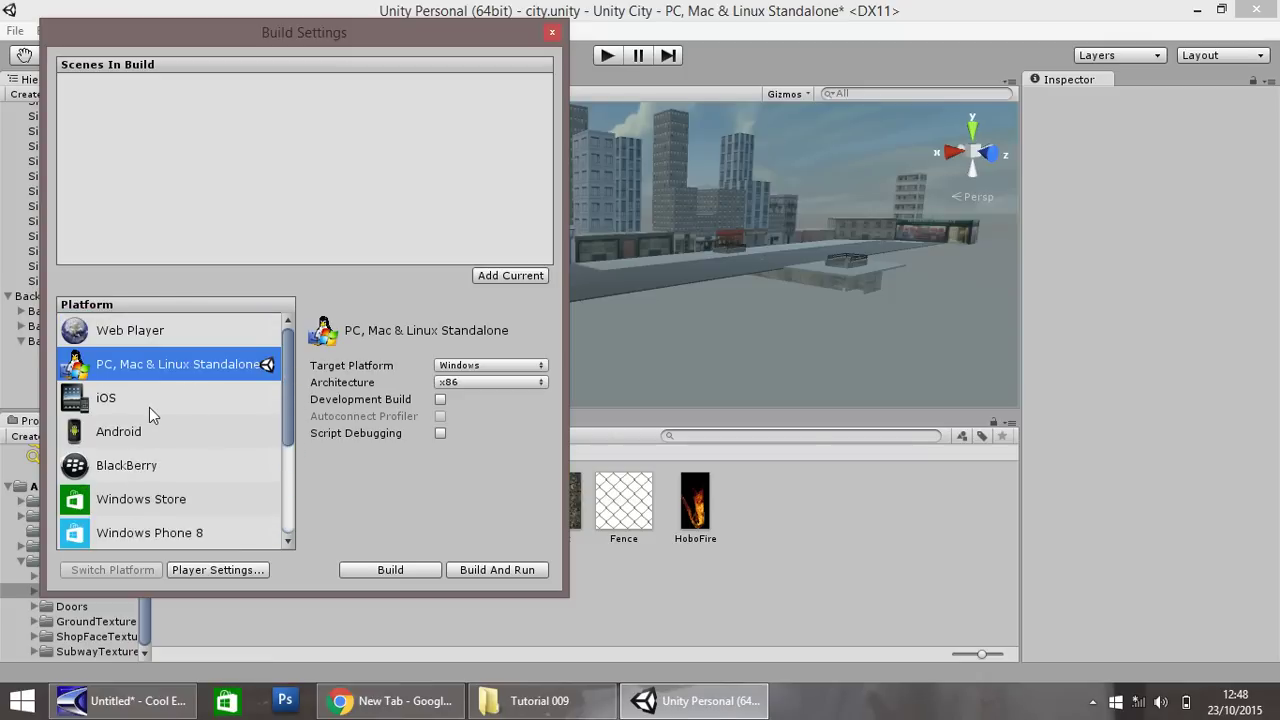
{"action": "left_click", "coordinate": [95, 404]}
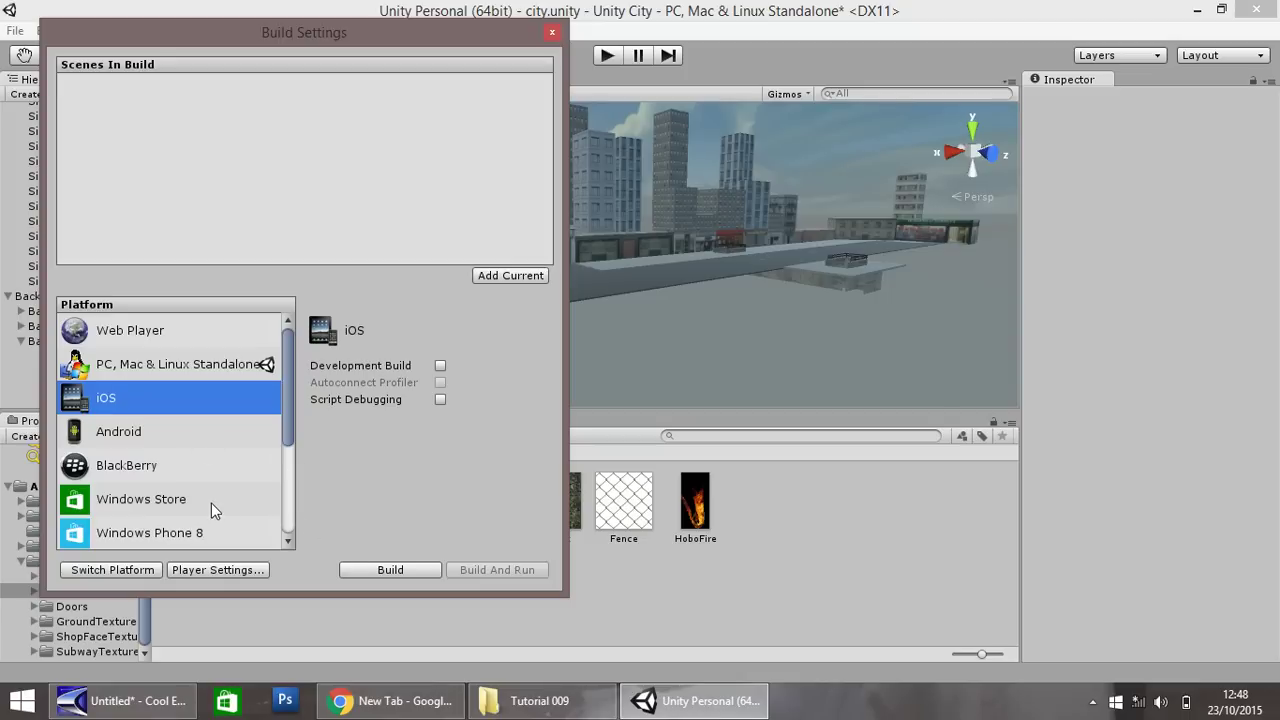
Review the Windows Store, Windows Phone 8, Xbox One and Xbox 360 build options
{"action": "left_click", "coordinate": [180, 499]}
{"action": "scroll", "coordinate": [280, 407], "scroll_direction": "down", "scroll_amount": 3}
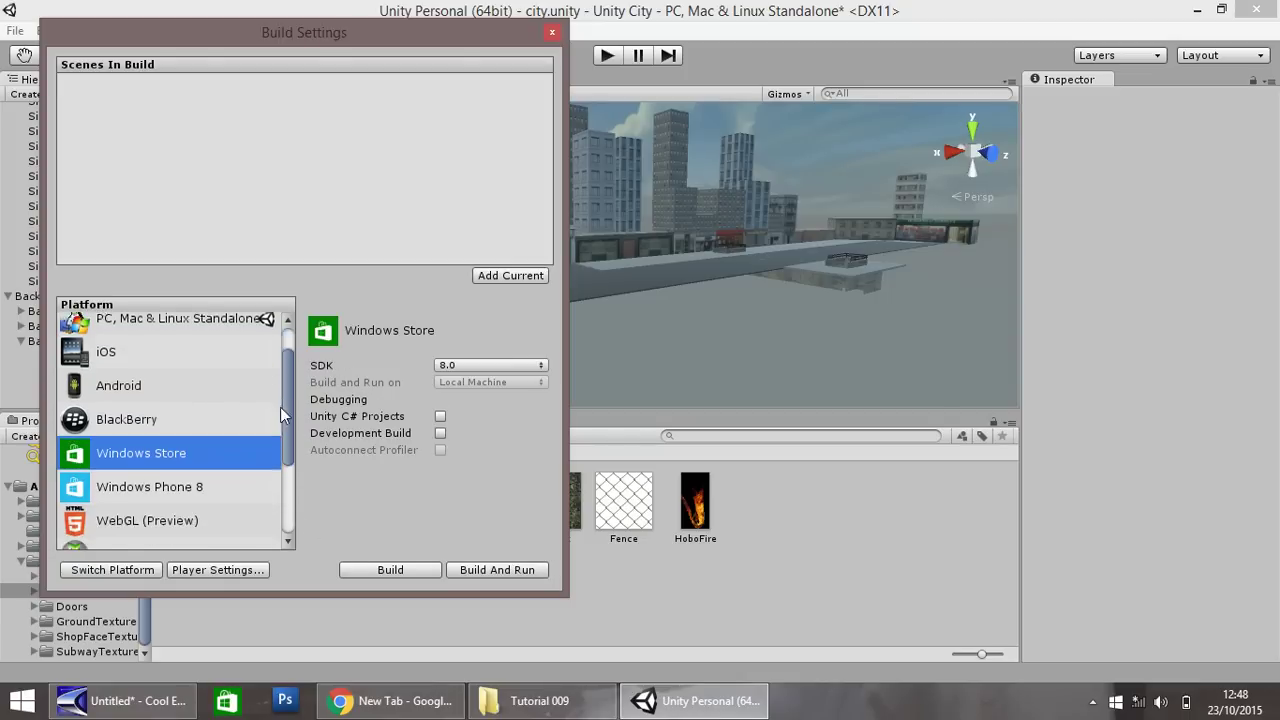
{"action": "left_click", "coordinate": [150, 411]}
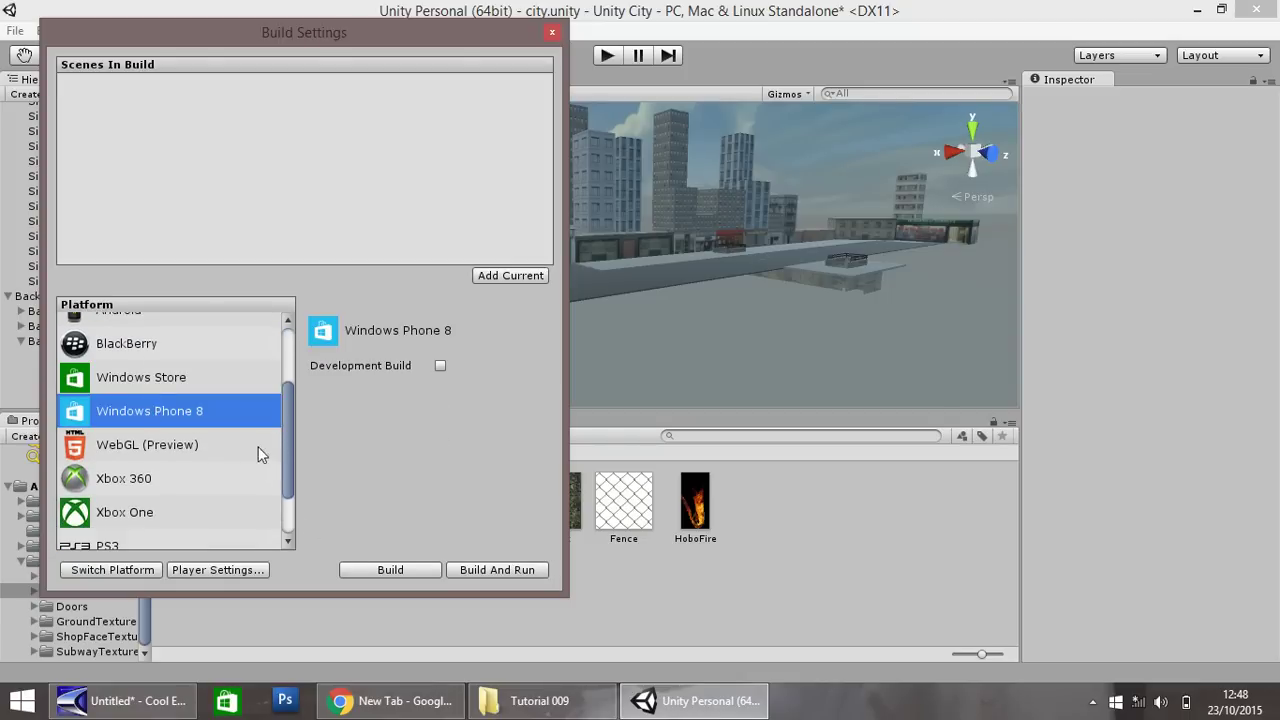
{"action": "left_click_drag", "start_coordinate": [288, 436], "coordinate": [287, 488]}
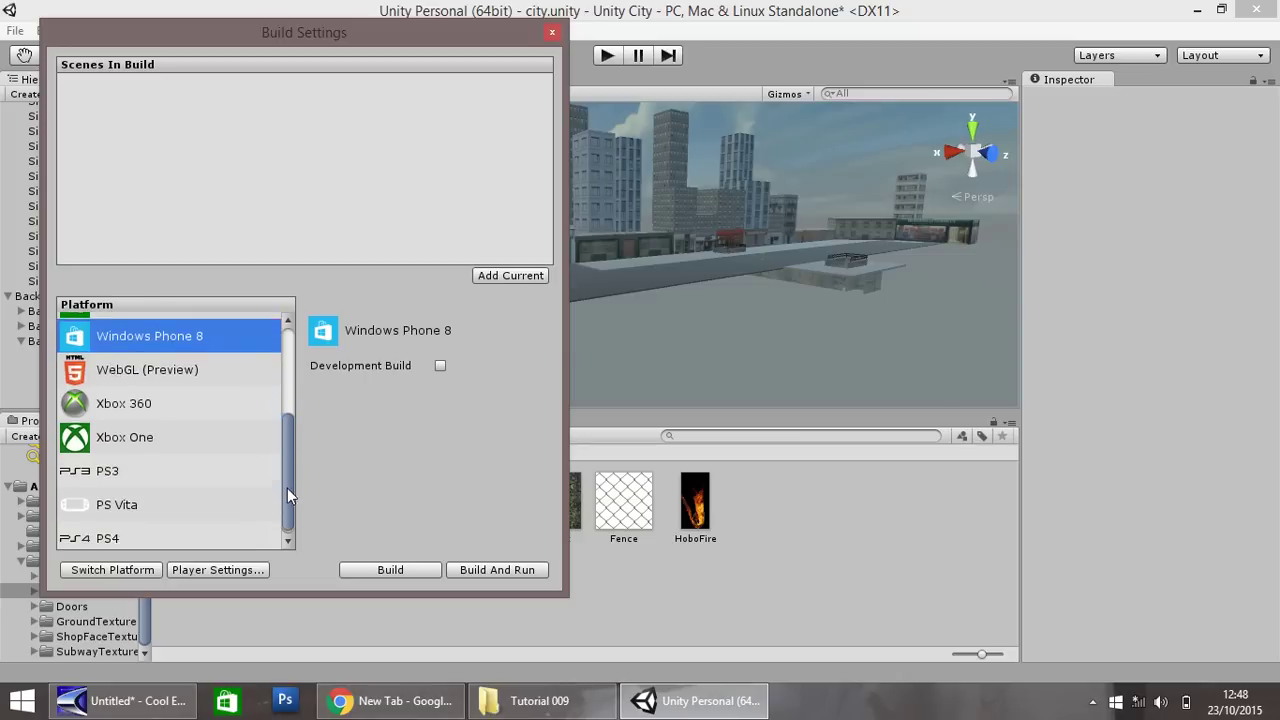
{"action": "left_click", "coordinate": [154, 436]}
{"action": "left_click", "coordinate": [121, 400]}
{"action": "left_click_drag", "start_coordinate": [285, 508], "coordinate": [304, 407]}
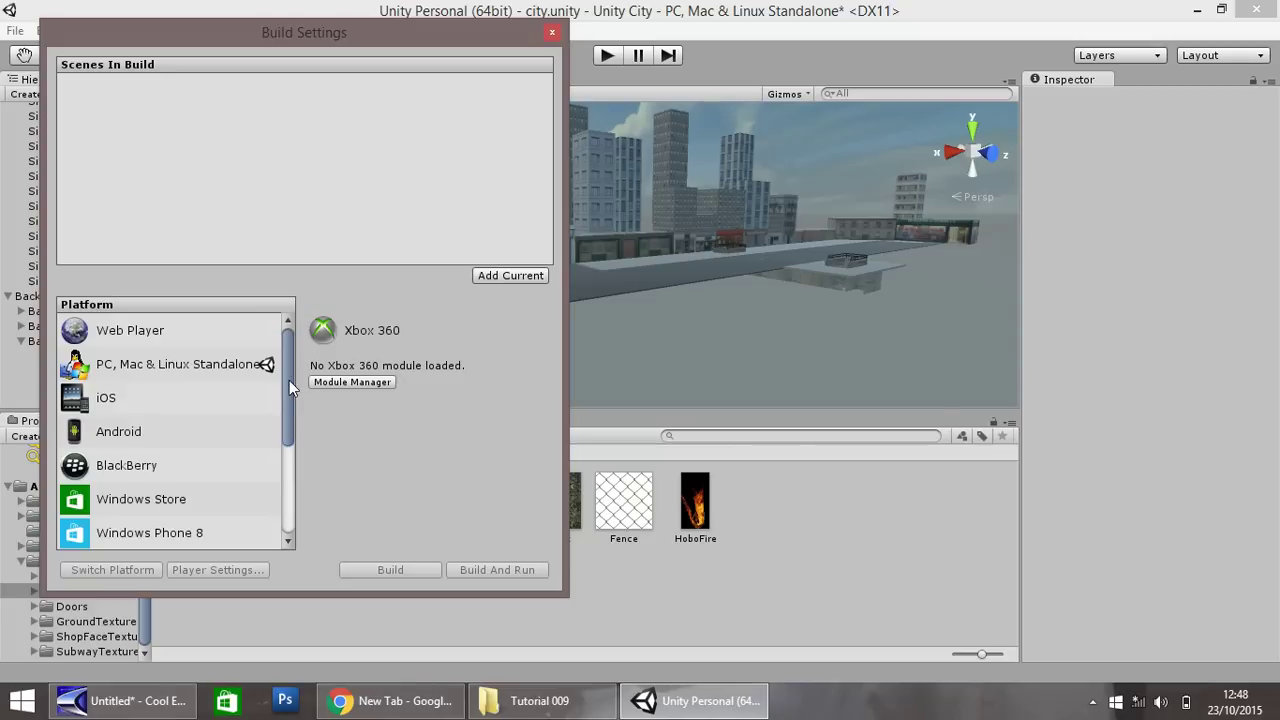
{"action": "left_click_drag", "start_coordinate": [288, 393], "coordinate": [292, 508]}
{"action": "scroll", "coordinate": [234, 430], "scroll_direction": "up", "scroll_amount": 2}
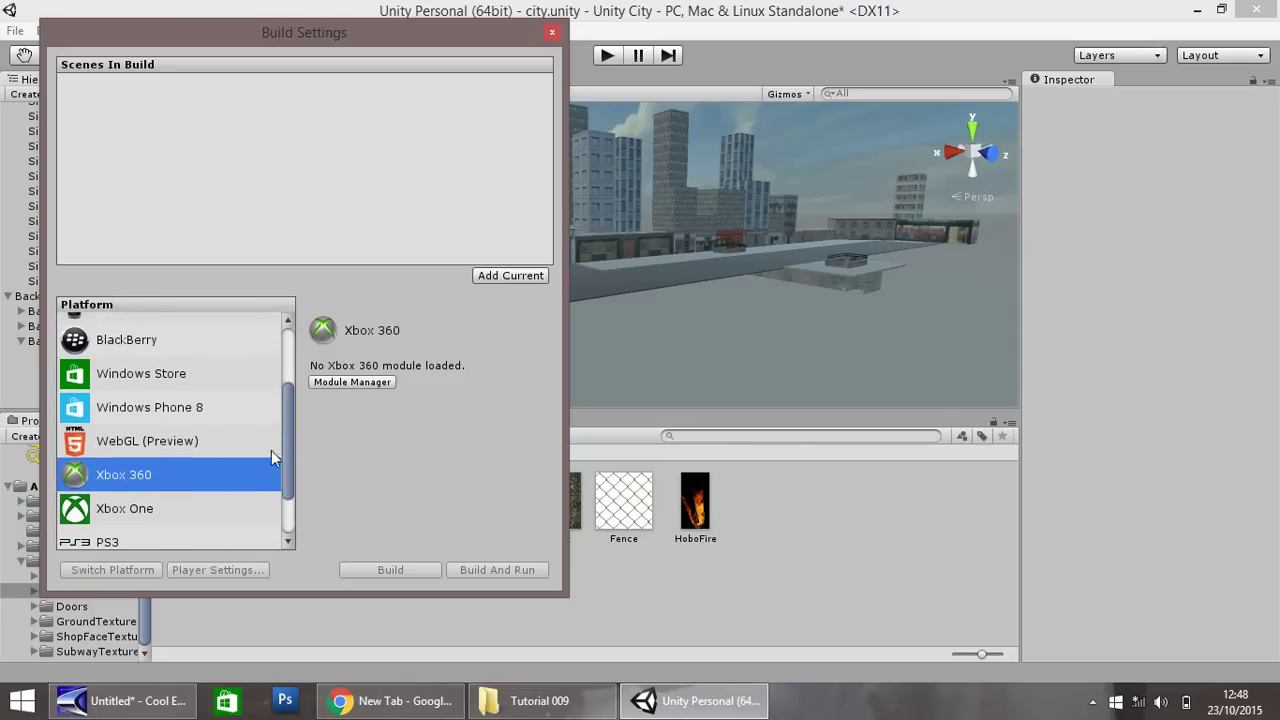
Recheck the Windows Store and Windows Phone 8 options, then return to PC, Mac & Linux Standalone
{"action": "left_click", "coordinate": [172, 378]}
{"action": "left_click", "coordinate": [213, 410]}
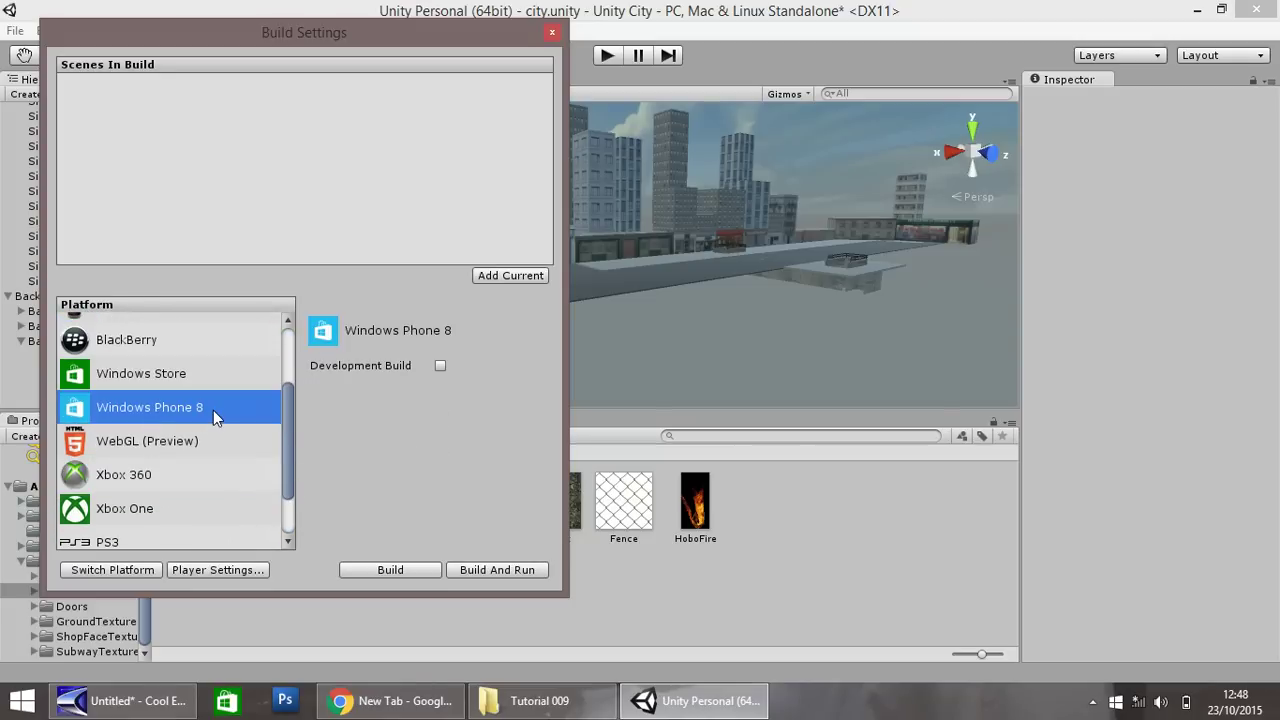
{"action": "left_click_drag", "start_coordinate": [288, 476], "coordinate": [288, 398]}
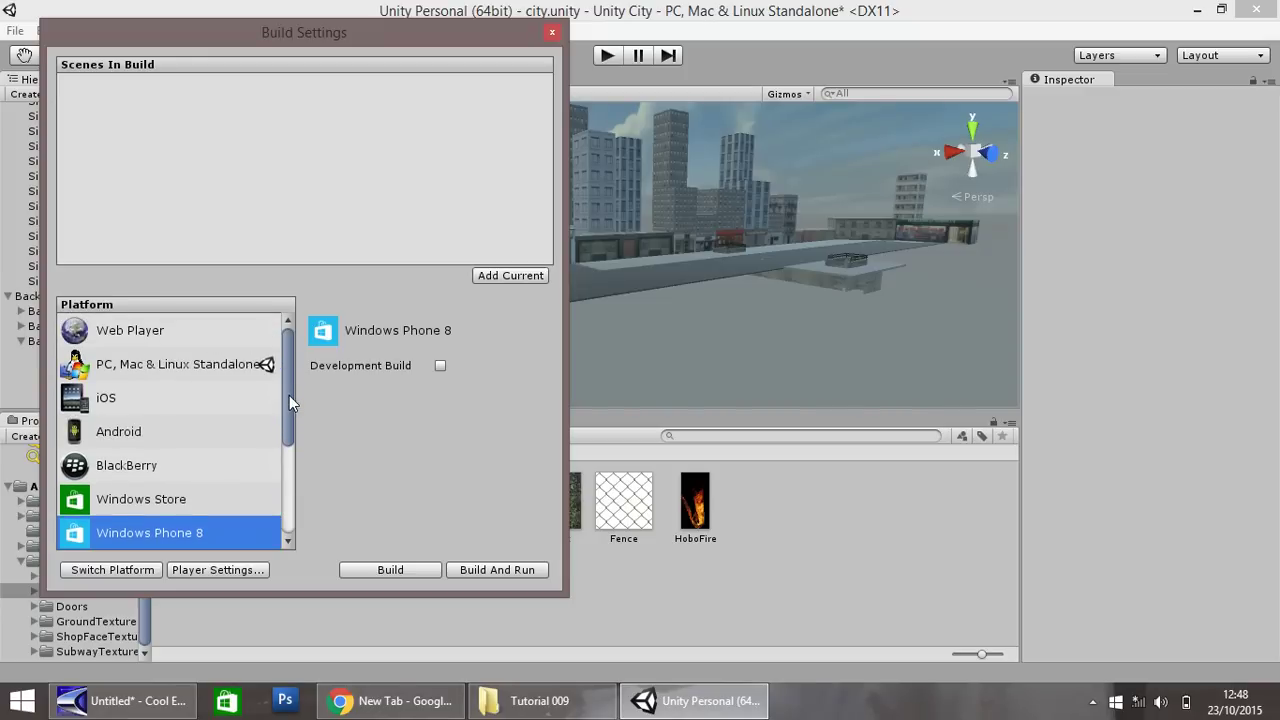
{"action": "left_click_drag", "start_coordinate": [289, 395], "coordinate": [290, 423]}
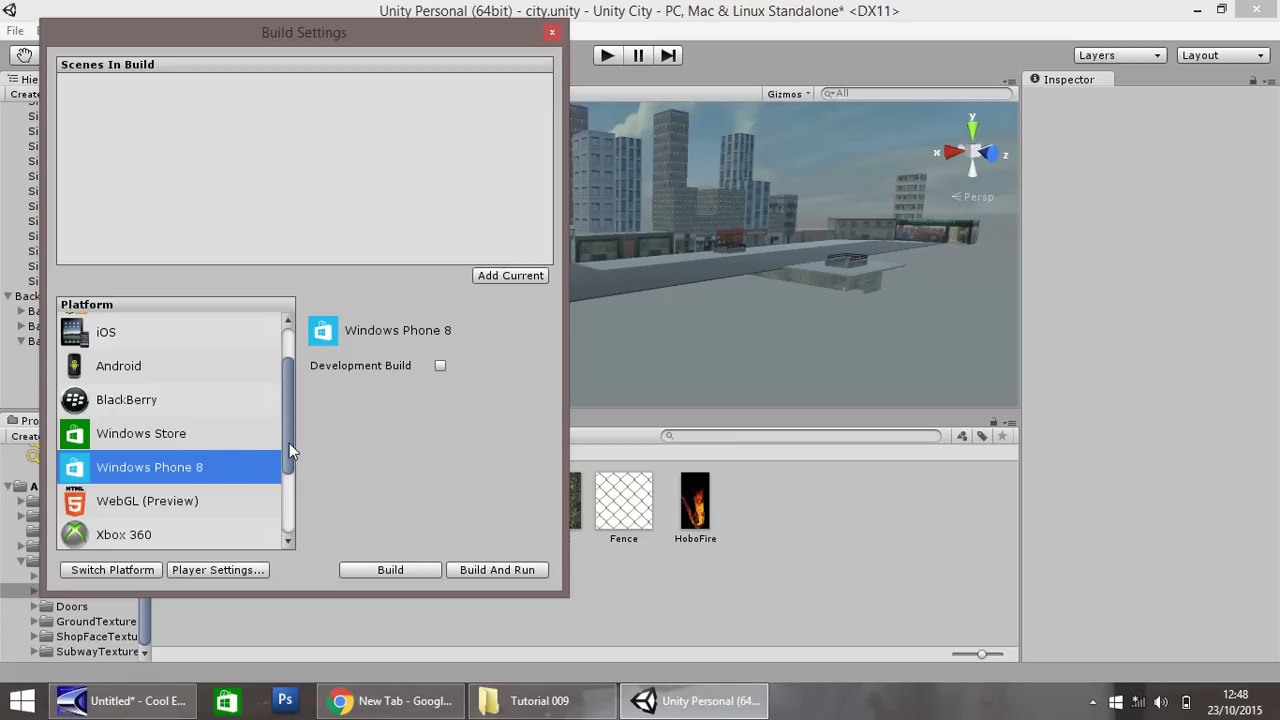
{"action": "scroll", "coordinate": [222, 460], "scroll_direction": "up", "scroll_amount": 1}
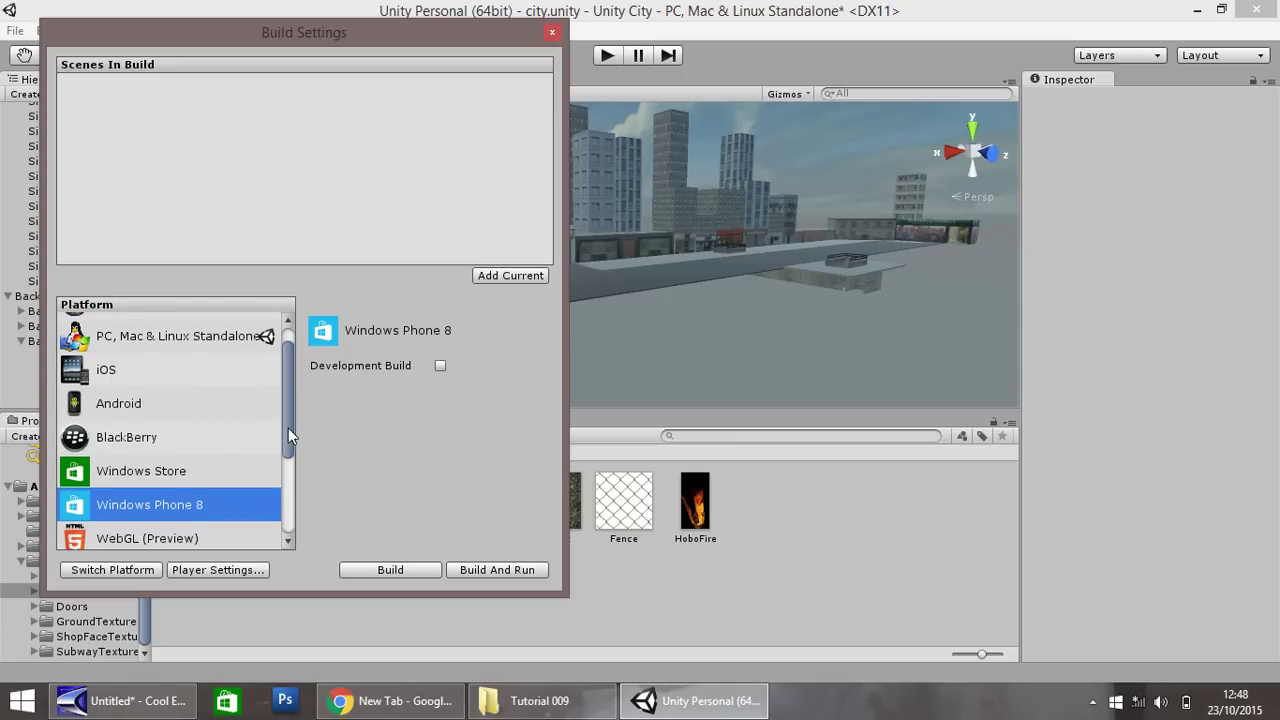
{"action": "scroll", "coordinate": [288, 416], "scroll_direction": "up", "scroll_amount": 1}
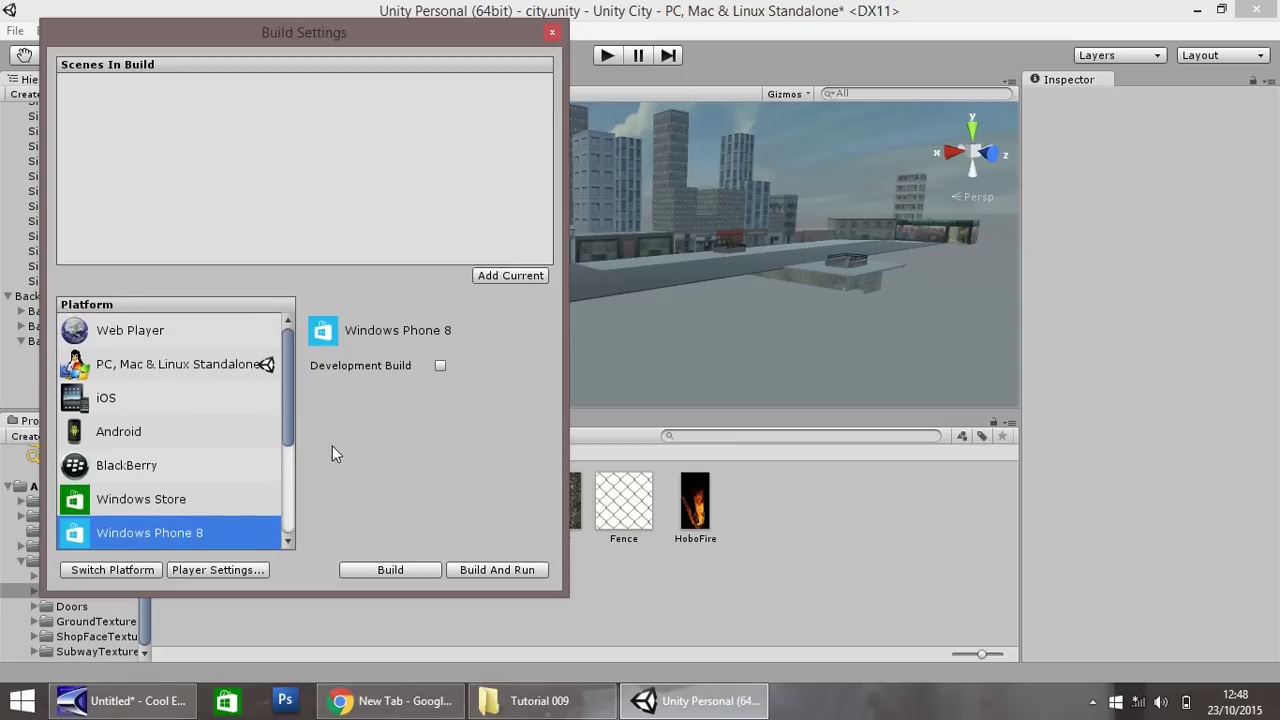
{"action": "left_click", "coordinate": [152, 364]}
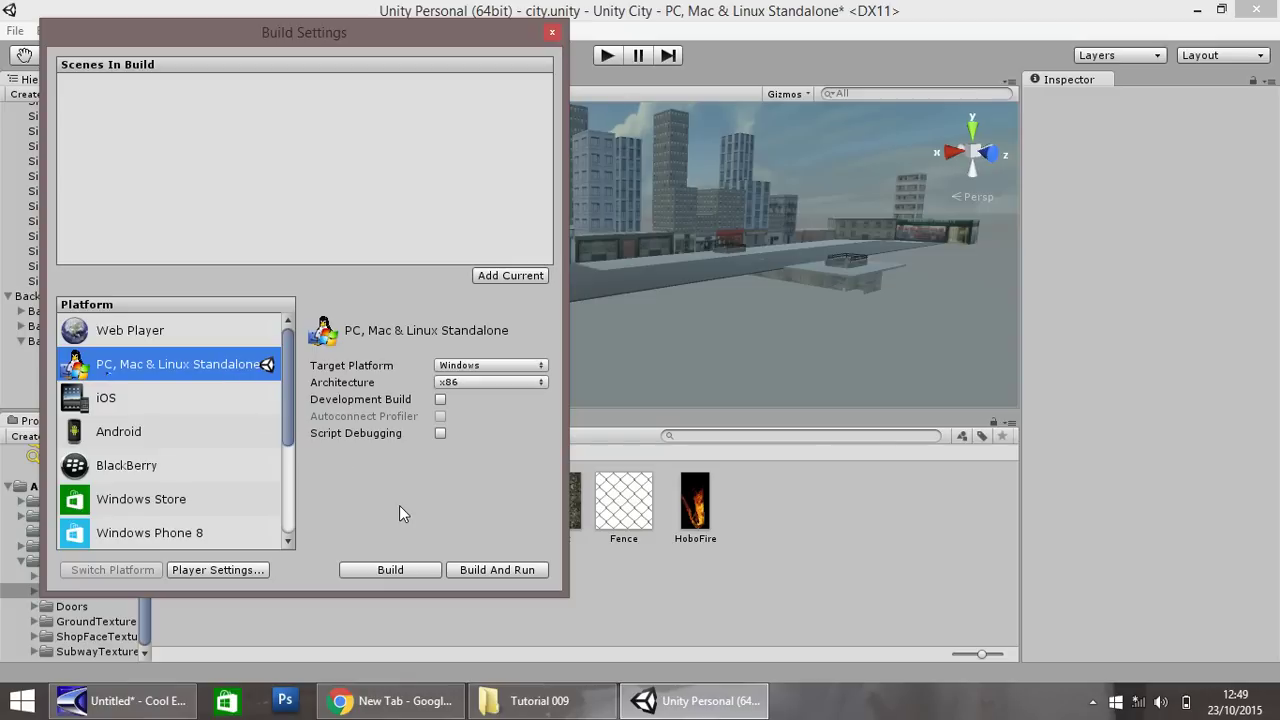
Keep the standalone target platform on Windows with the x86 architecture
{"action": "left_click", "coordinate": [491, 365]}
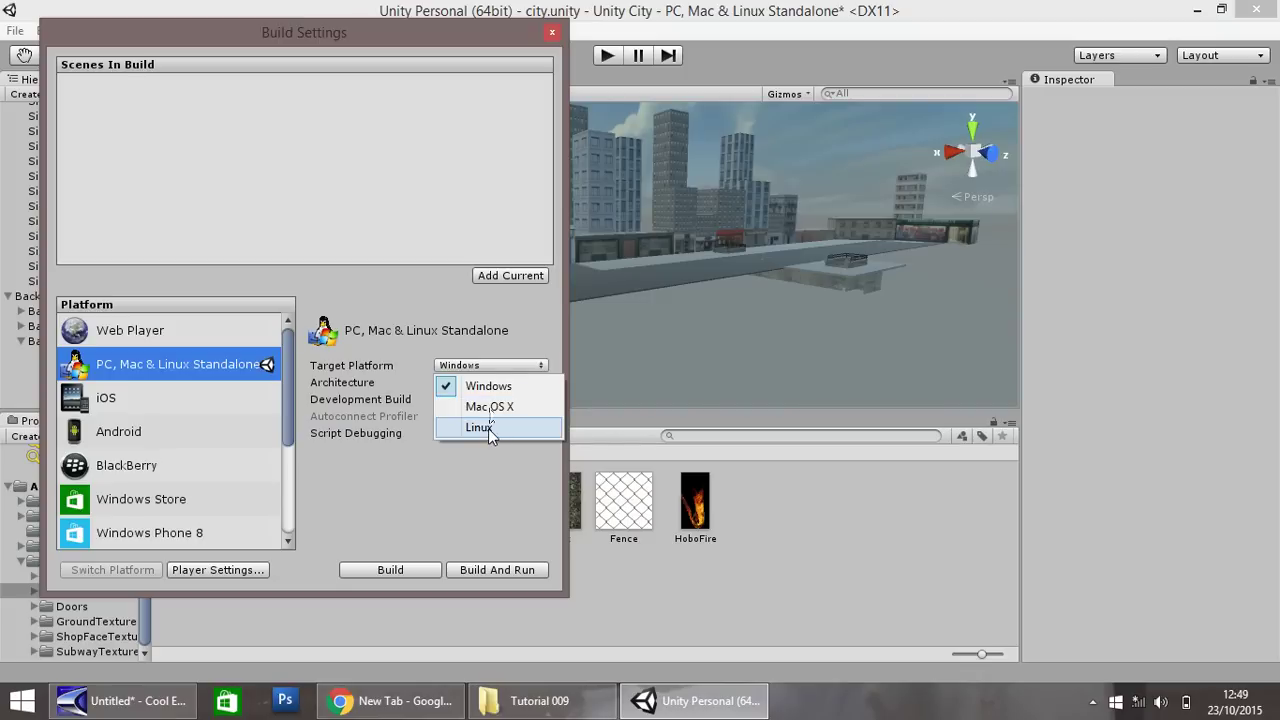
{"action": "left_click", "coordinate": [486, 366]}
{"action": "left_click", "coordinate": [517, 331]}
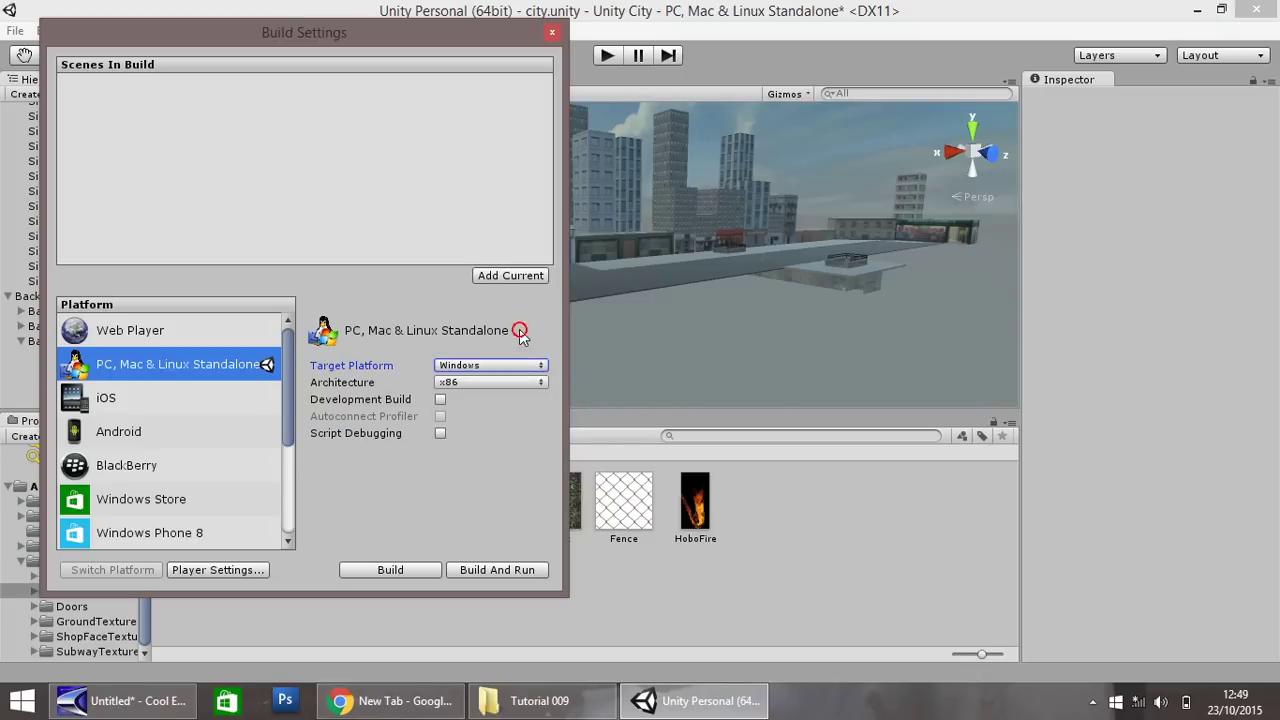
{"action": "left_click", "coordinate": [510, 384]}
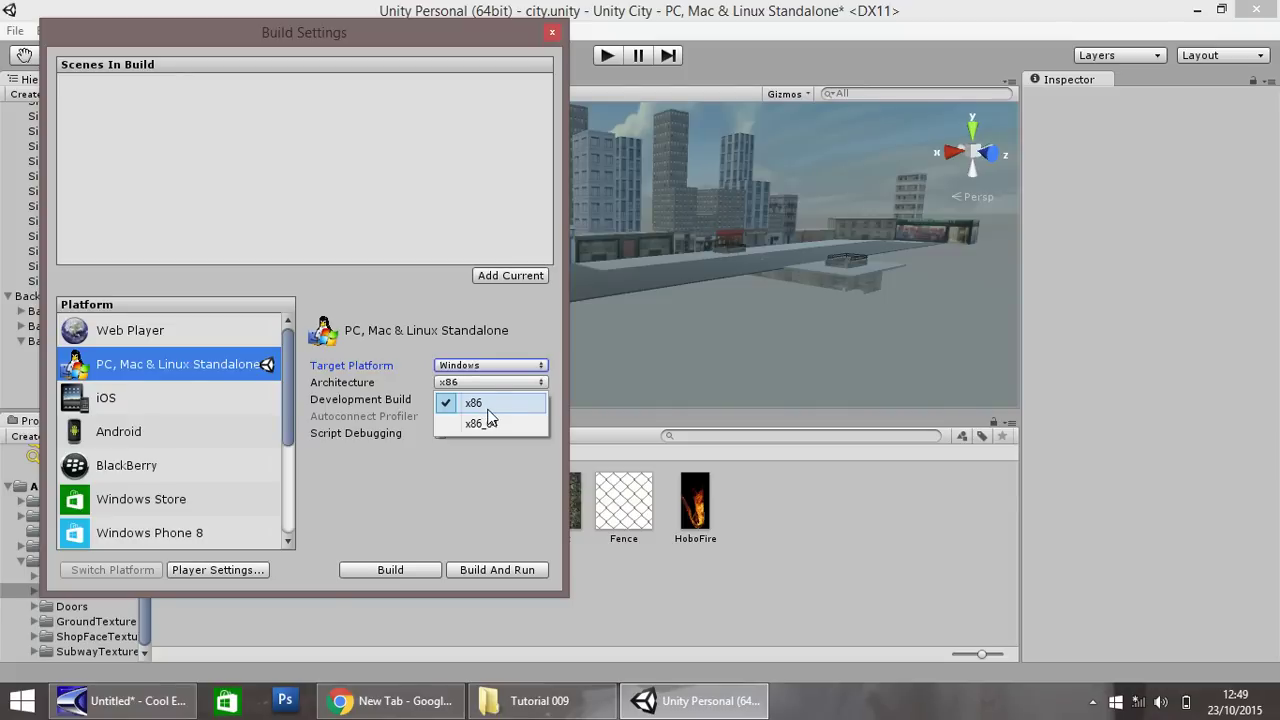
{"action": "left_click", "coordinate": [504, 489]}
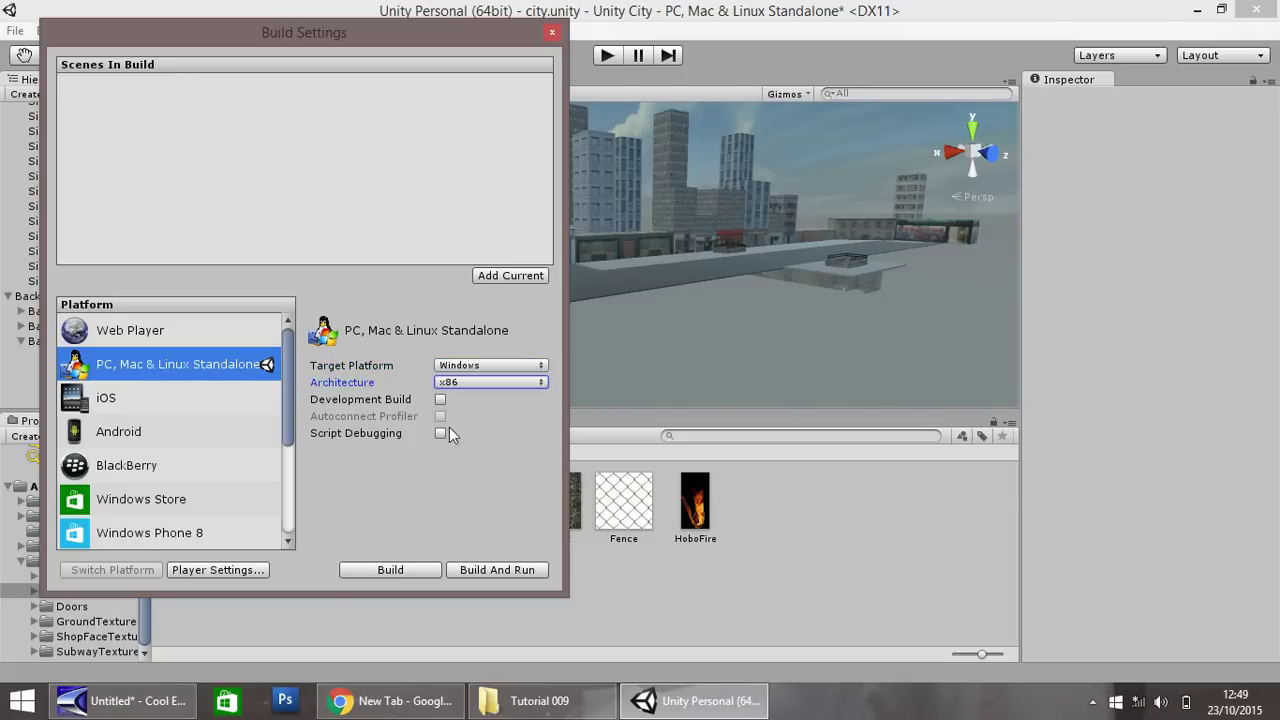
Tick the Development Build checkbox
{"action": "left_click", "coordinate": [441, 400]}
{"action": "left_click", "coordinate": [441, 399]}
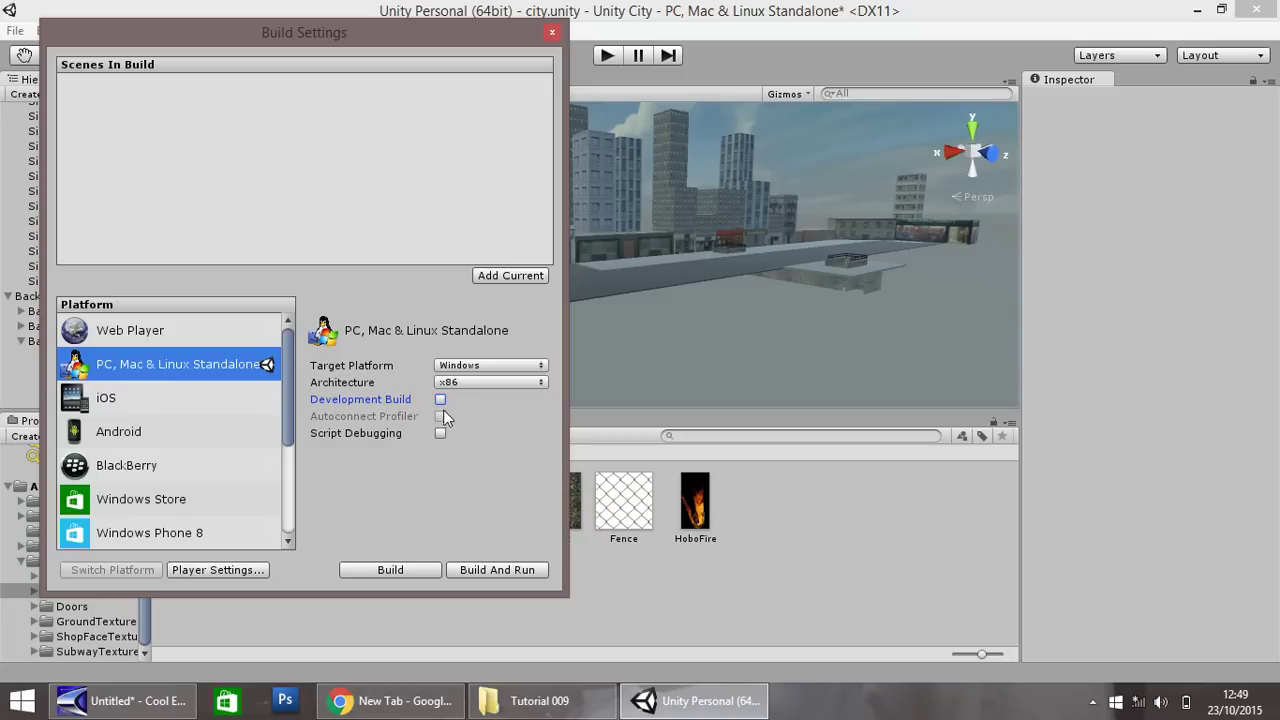
{"action": "left_click", "coordinate": [441, 400]}
Untick Development Build, view Web Player, reselect PC, Mac & Linux Standalone and close Build Settings
{"action": "left_click", "coordinate": [440, 400]}
{"action": "left_click", "coordinate": [148, 326]}
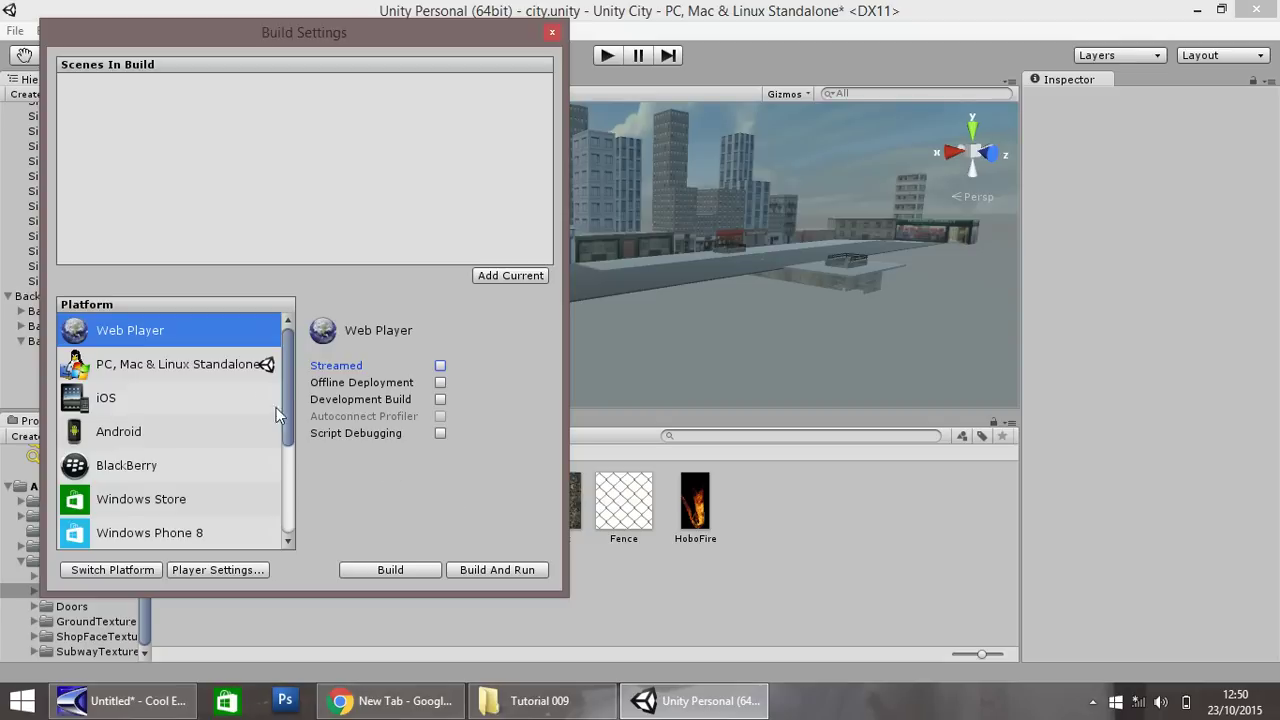
{"action": "left_click", "coordinate": [224, 366]}
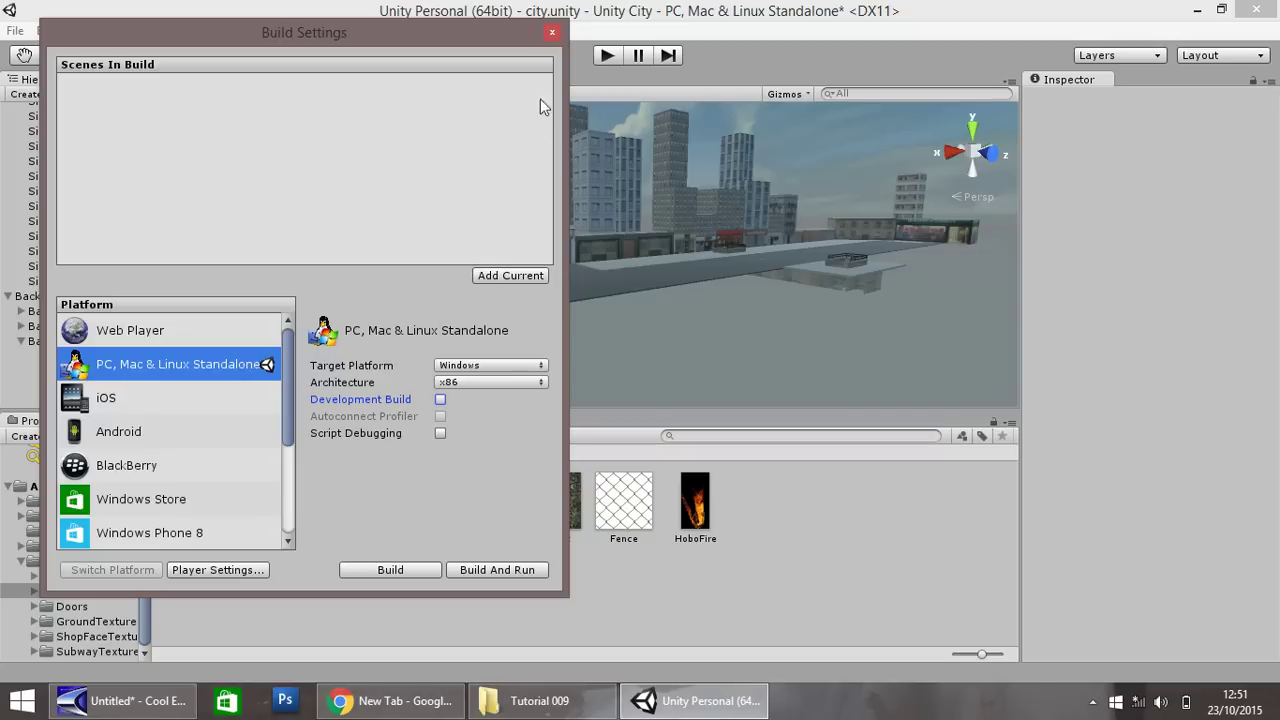
{"action": "left_click", "coordinate": [552, 34]}
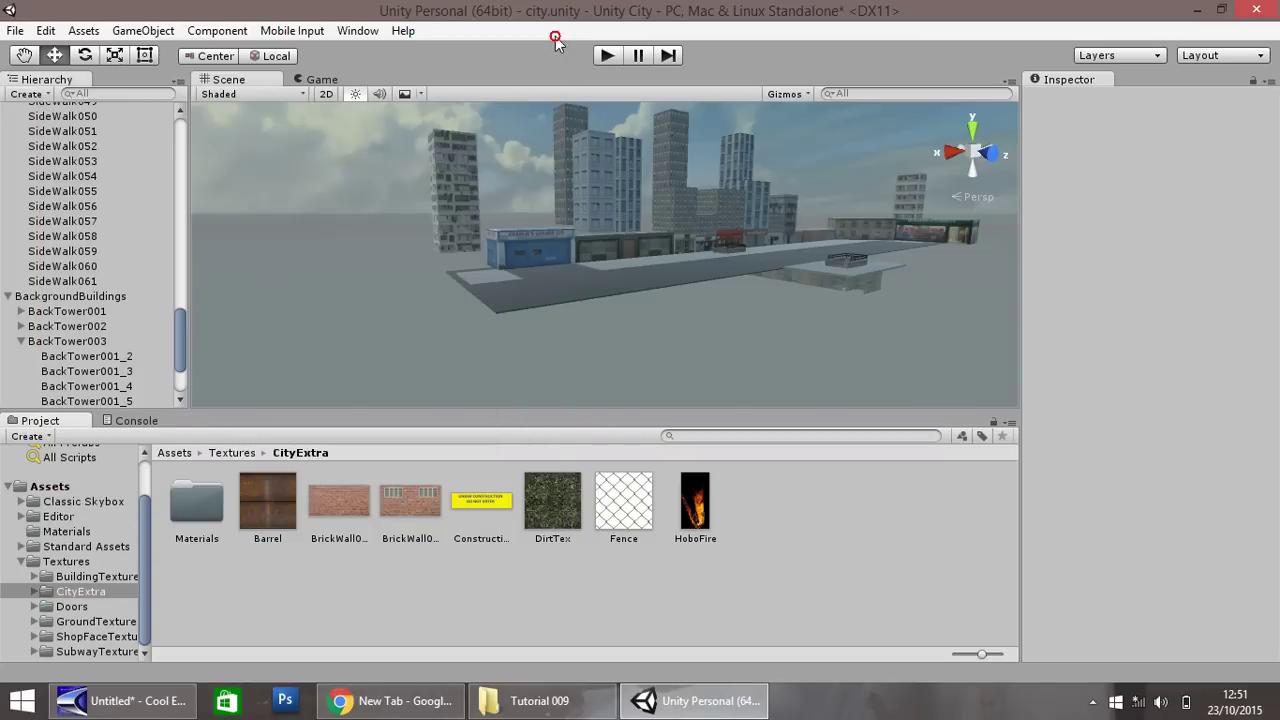
From the Tutorial 009 folder window, open New Folder and launch City.exe
{"action": "left_click", "coordinate": [534, 707]}
{"action": "left_click", "coordinate": [217, 215]}
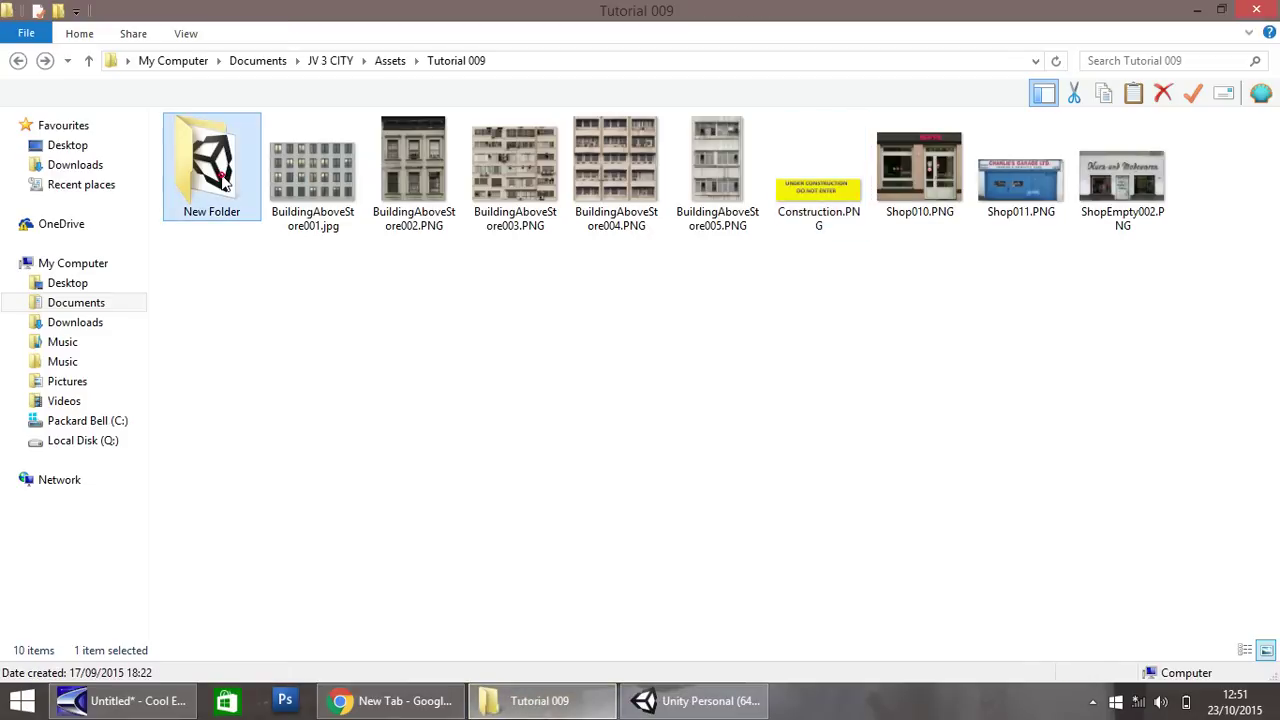
{"action": "double_click", "coordinate": [225, 182]}
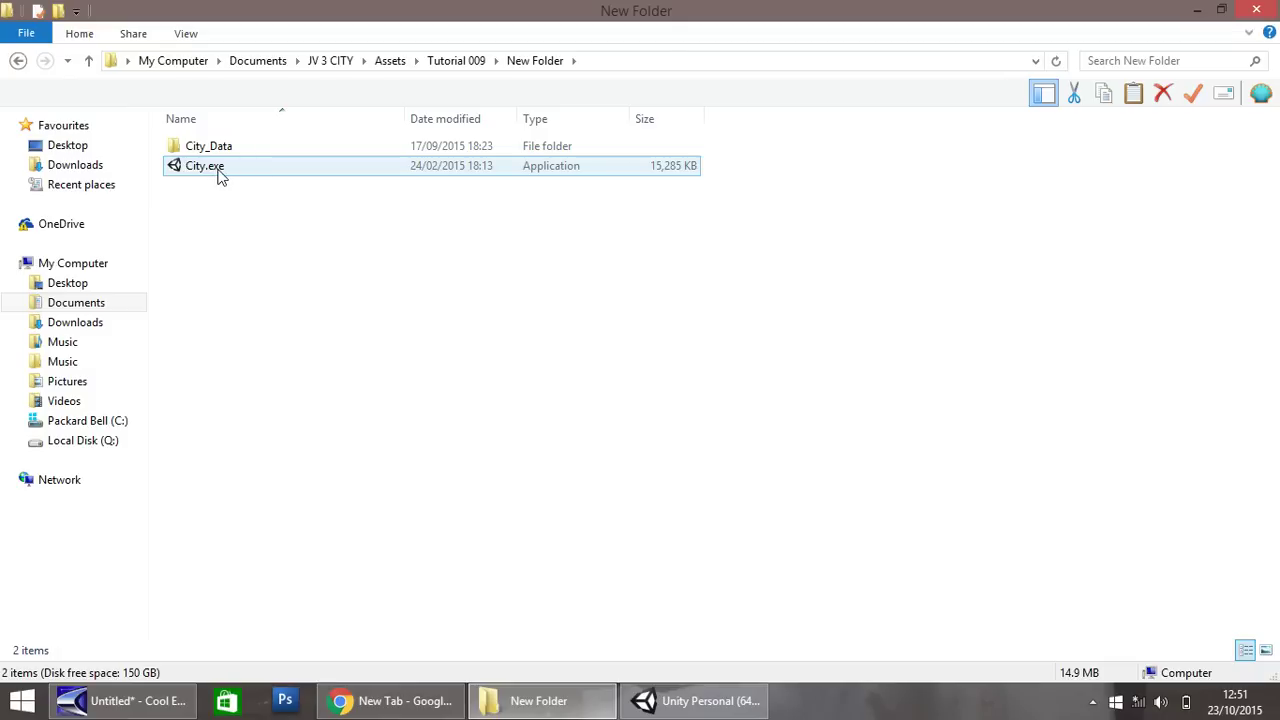
{"action": "double_click", "coordinate": [222, 172]}
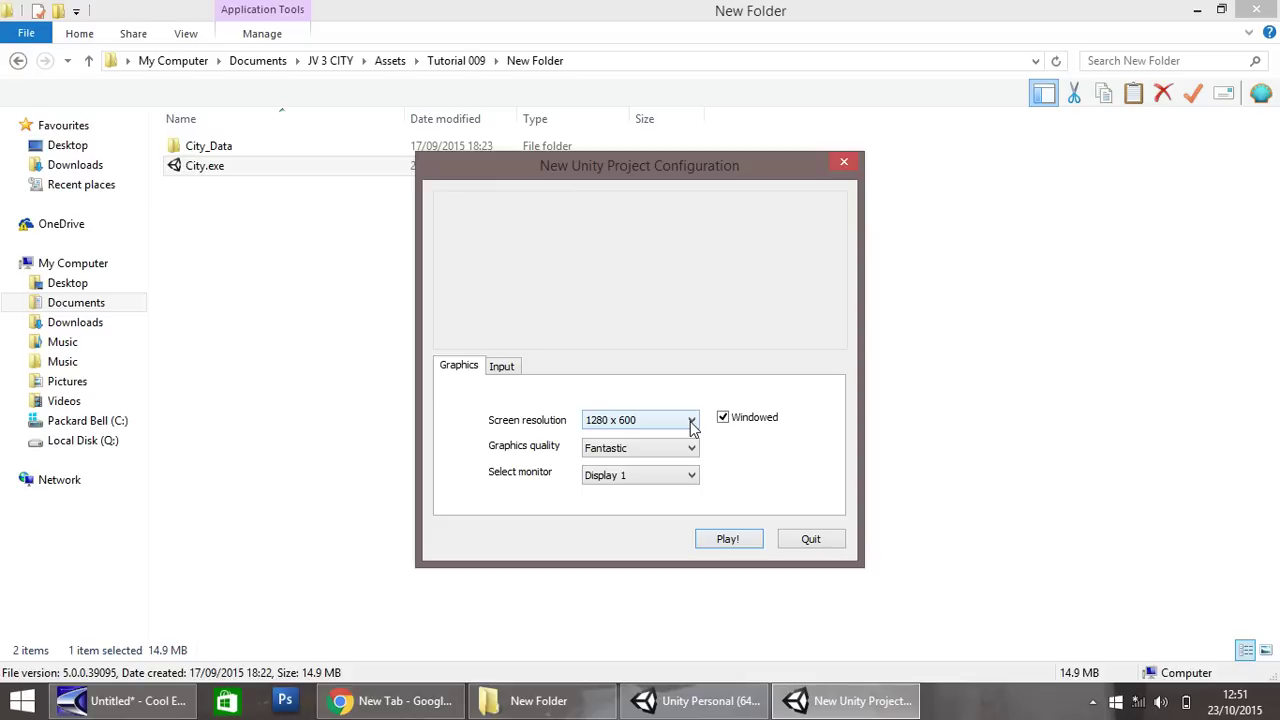
Set resolution to 640 x 400, keep Fantastic quality and Display 1, and start playing
{"action": "left_click", "coordinate": [692, 421]}
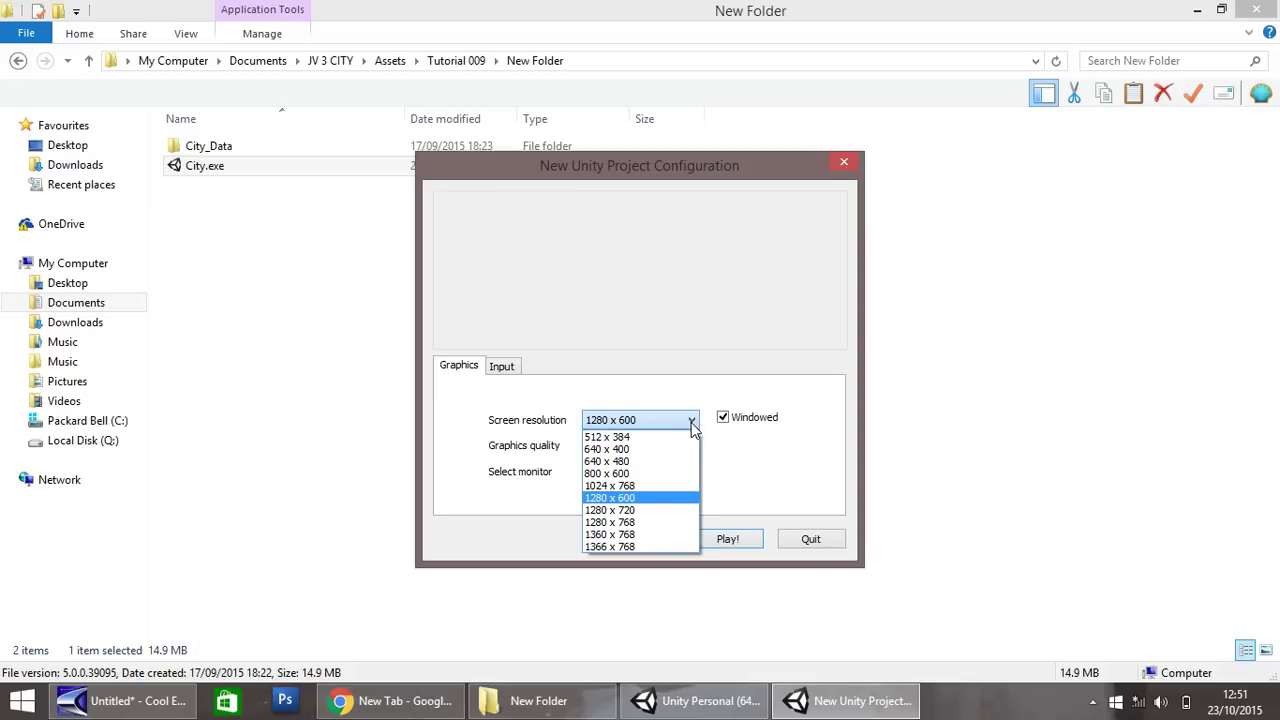
{"action": "left_click", "coordinate": [607, 449]}
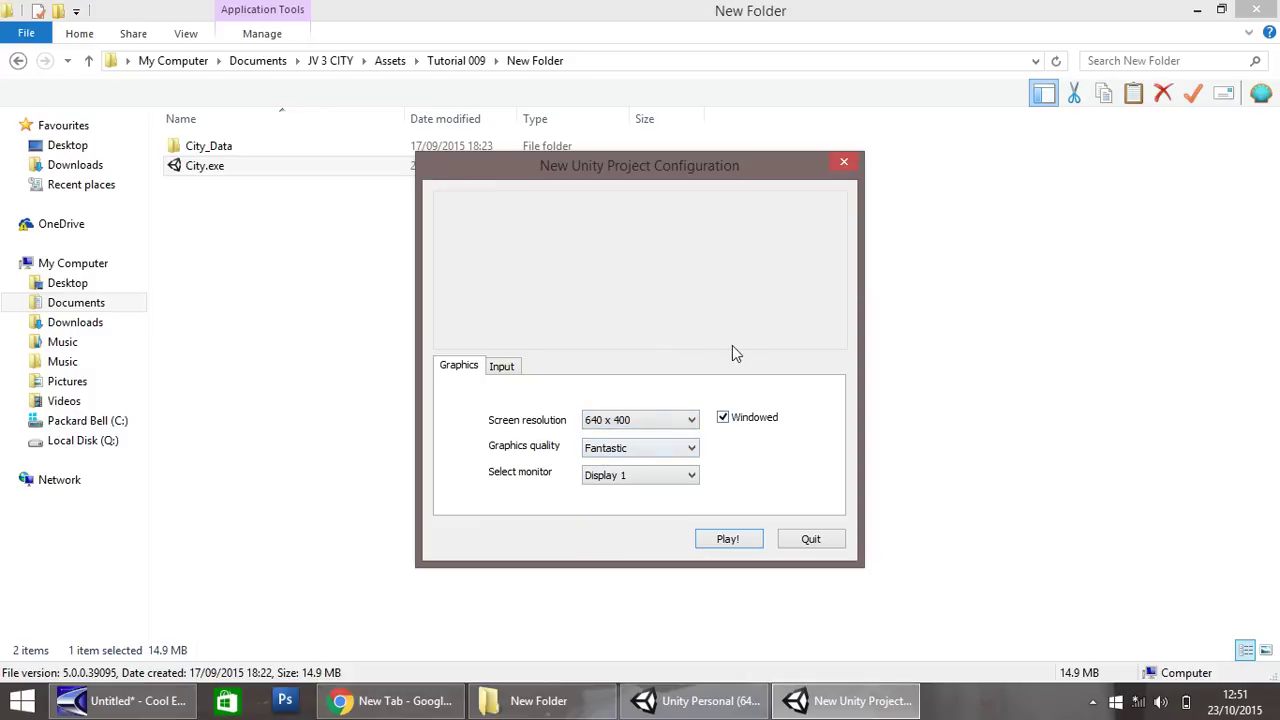
{"action": "left_click", "coordinate": [634, 448]}
{"action": "left_click", "coordinate": [634, 448]}
{"action": "left_click", "coordinate": [632, 475]}
{"action": "left_click", "coordinate": [632, 478]}
{"action": "left_click", "coordinate": [728, 539]}
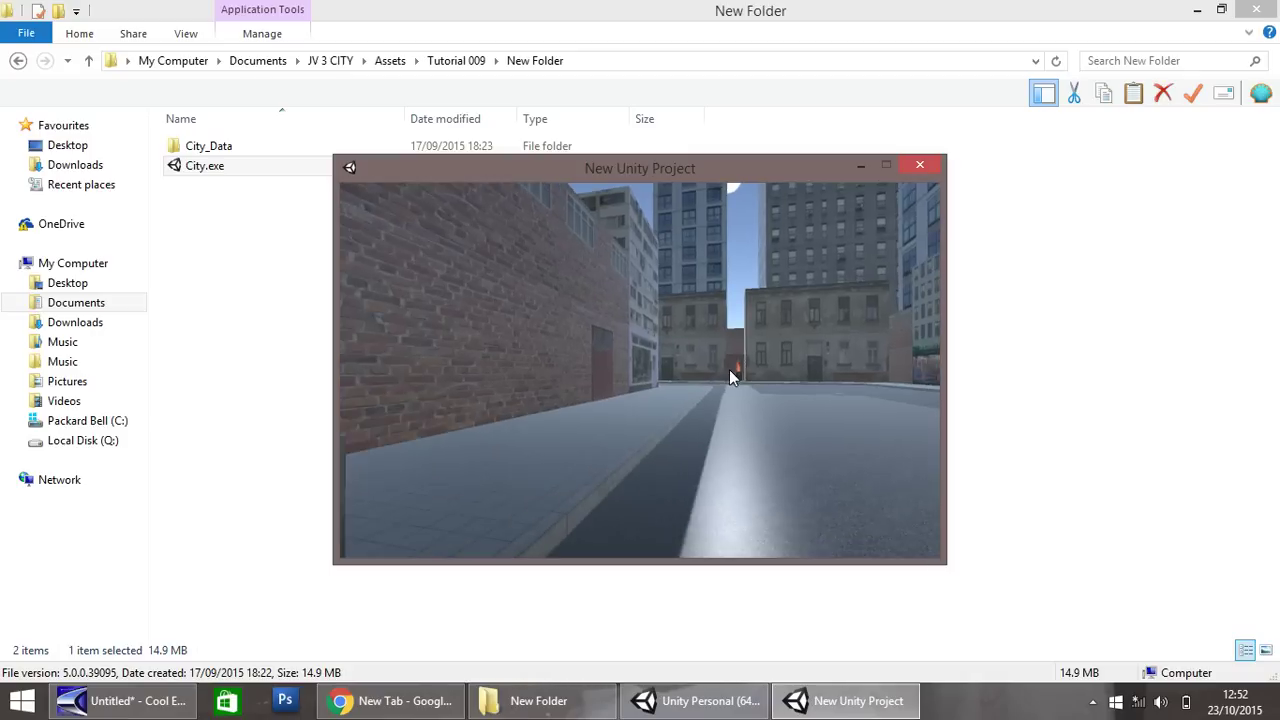
Walk forward down the street and past the blue garage front
{"action": "key", "text": "w"}
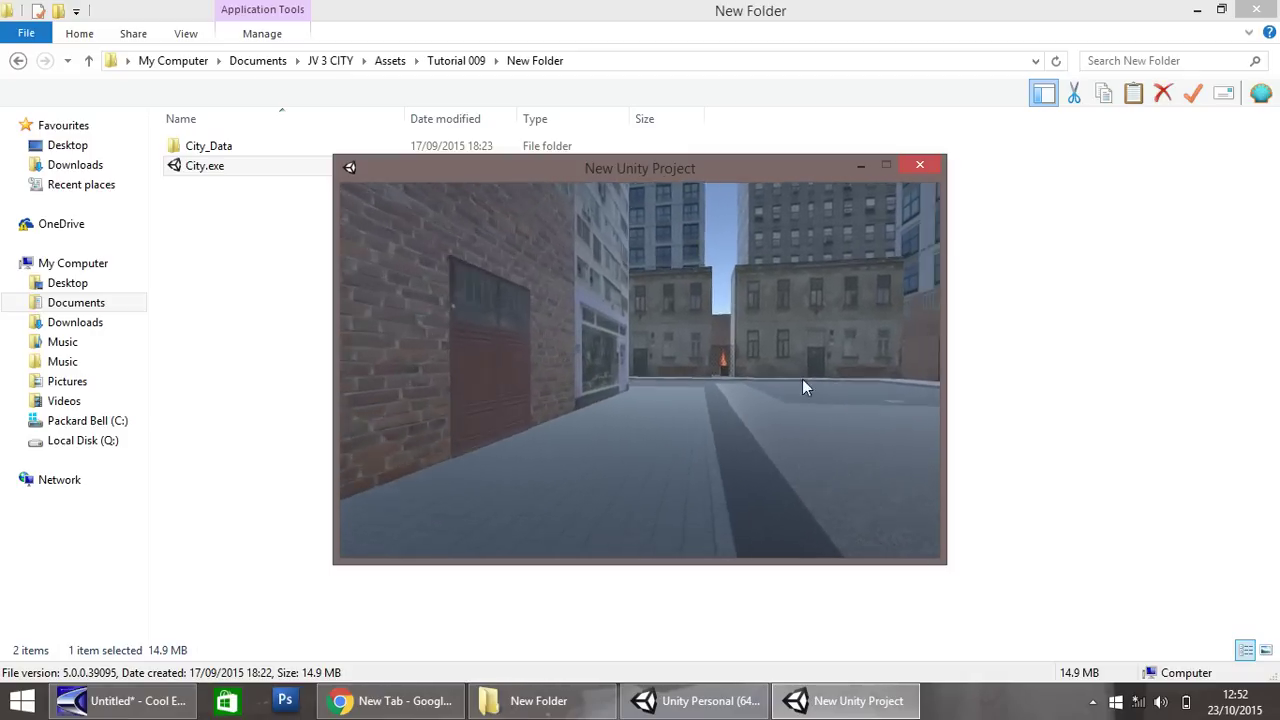
{"action": "key", "text": "w"}
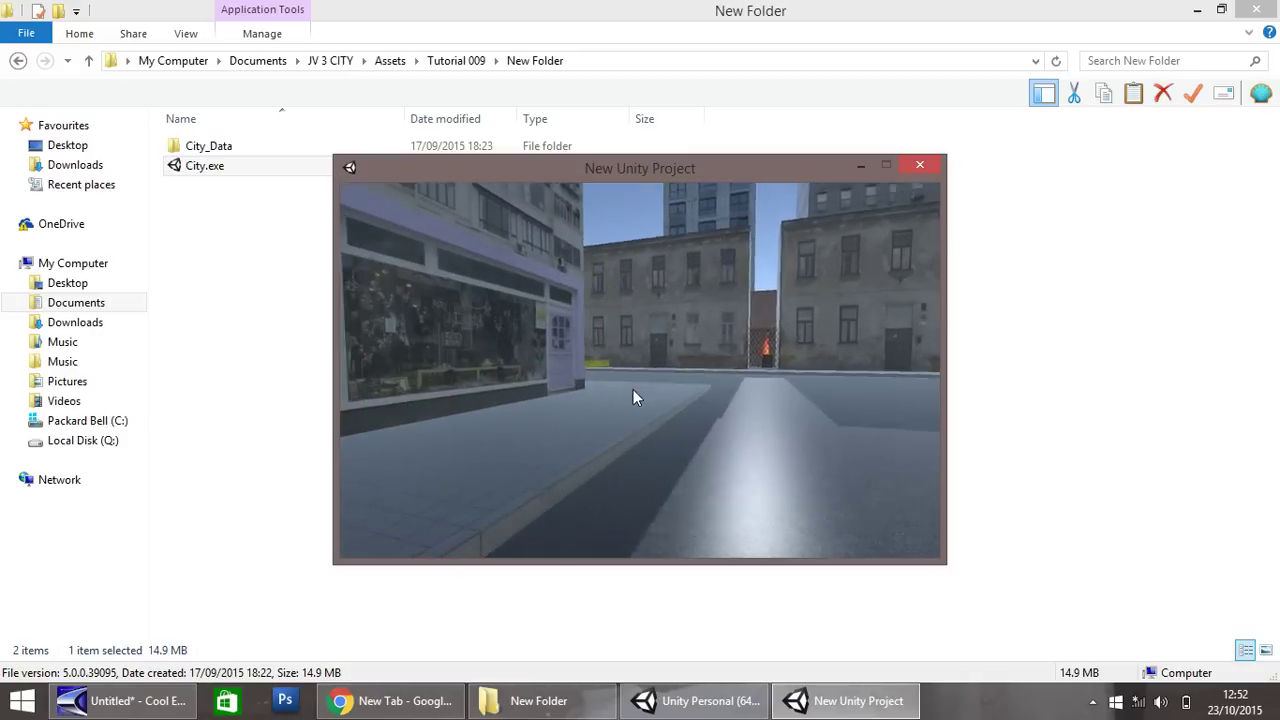
{"action": "key", "text": "w"}
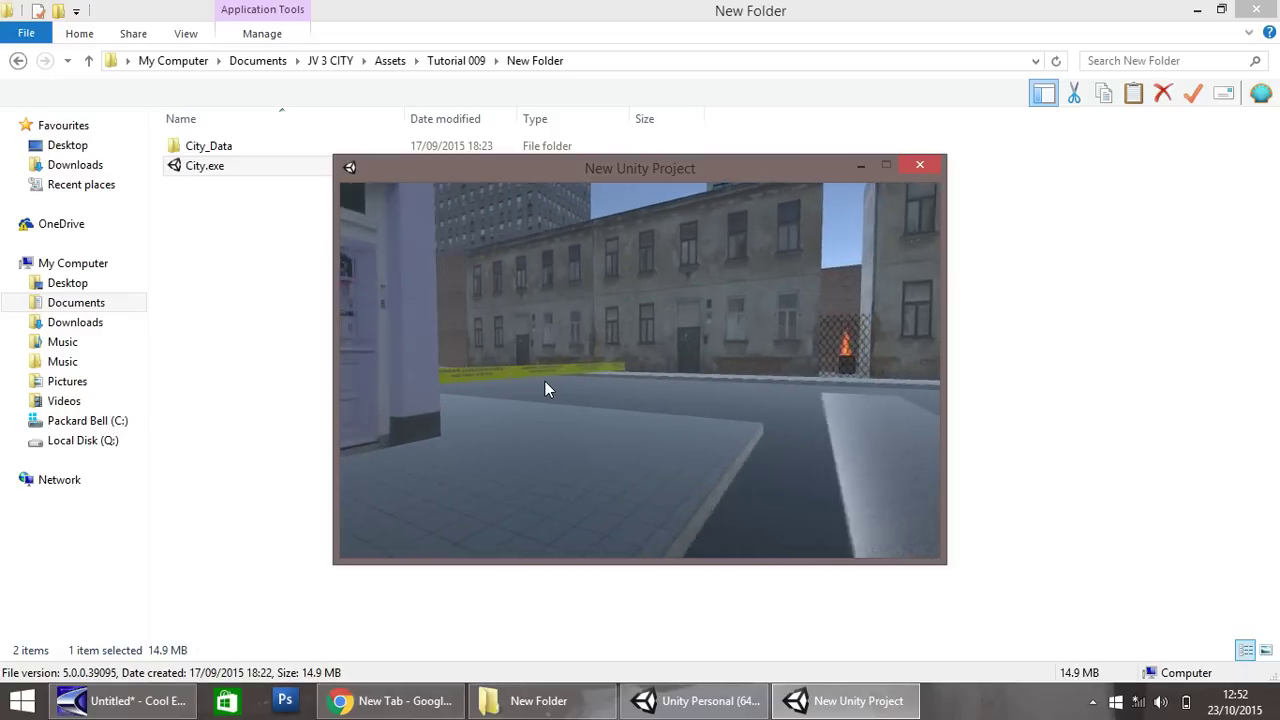
{"action": "key", "text": "w"}
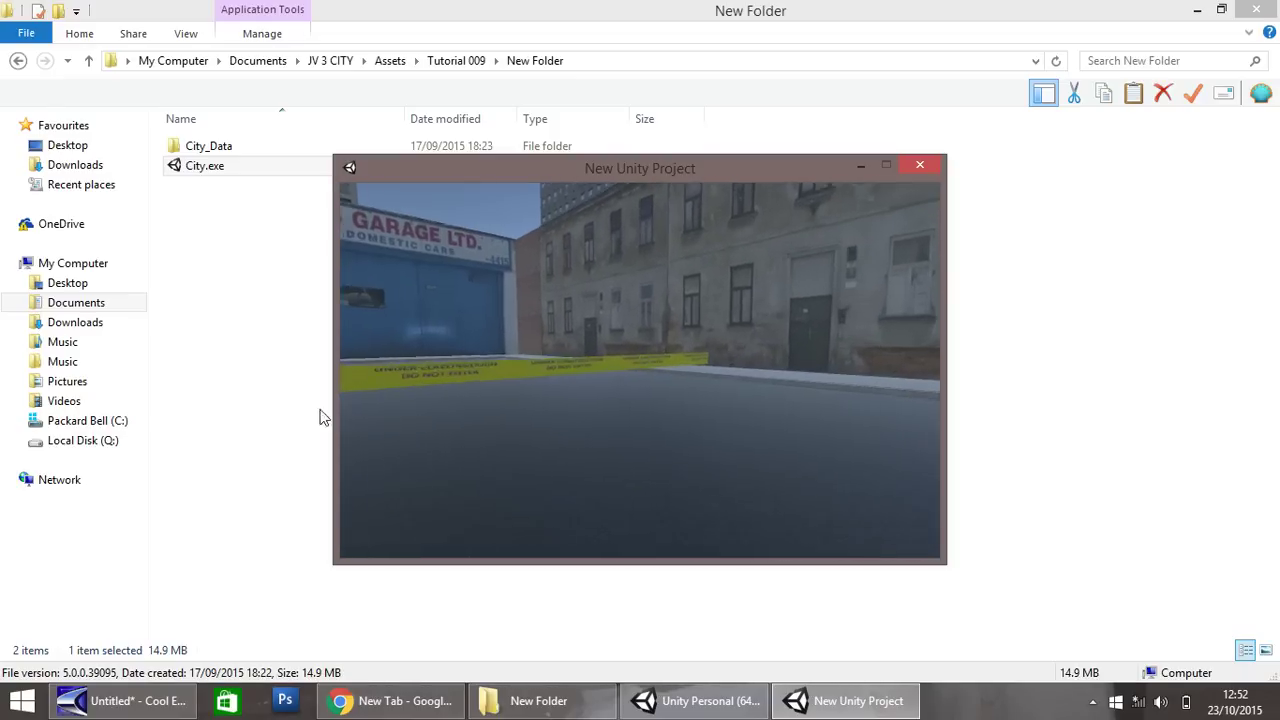
{"action": "key", "text": "w"}
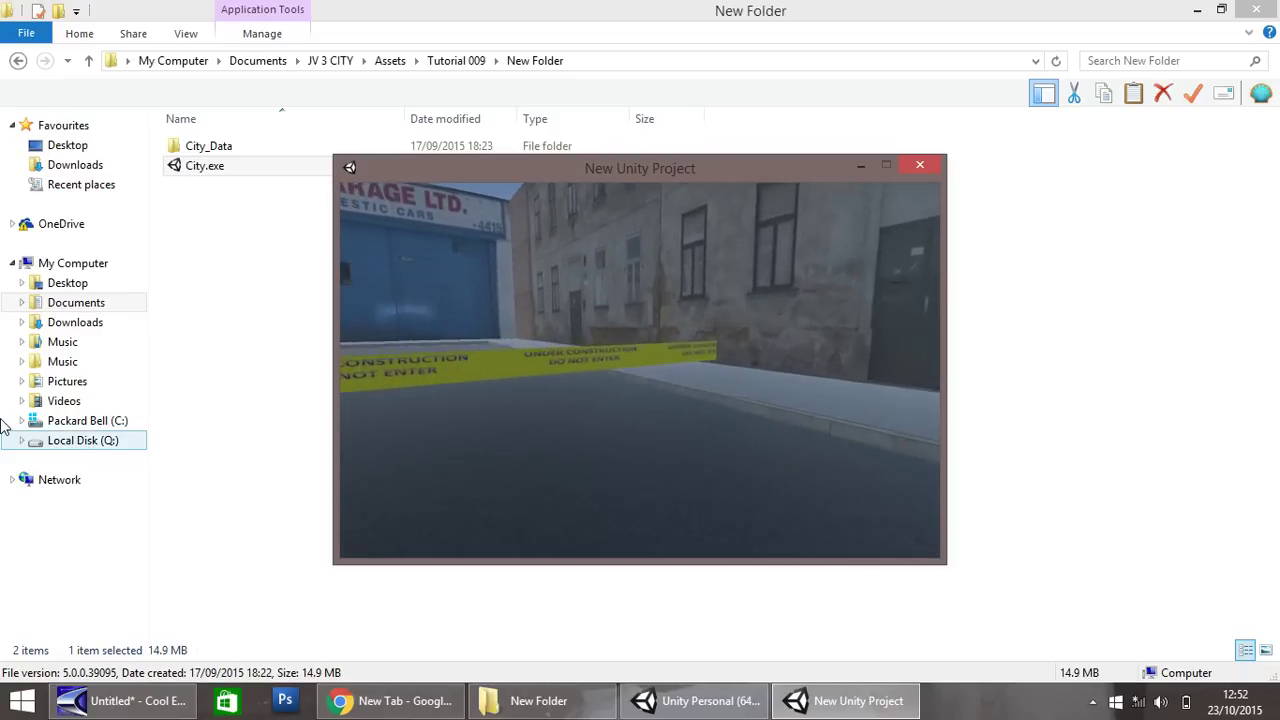
{"action": "key", "text": "w"}
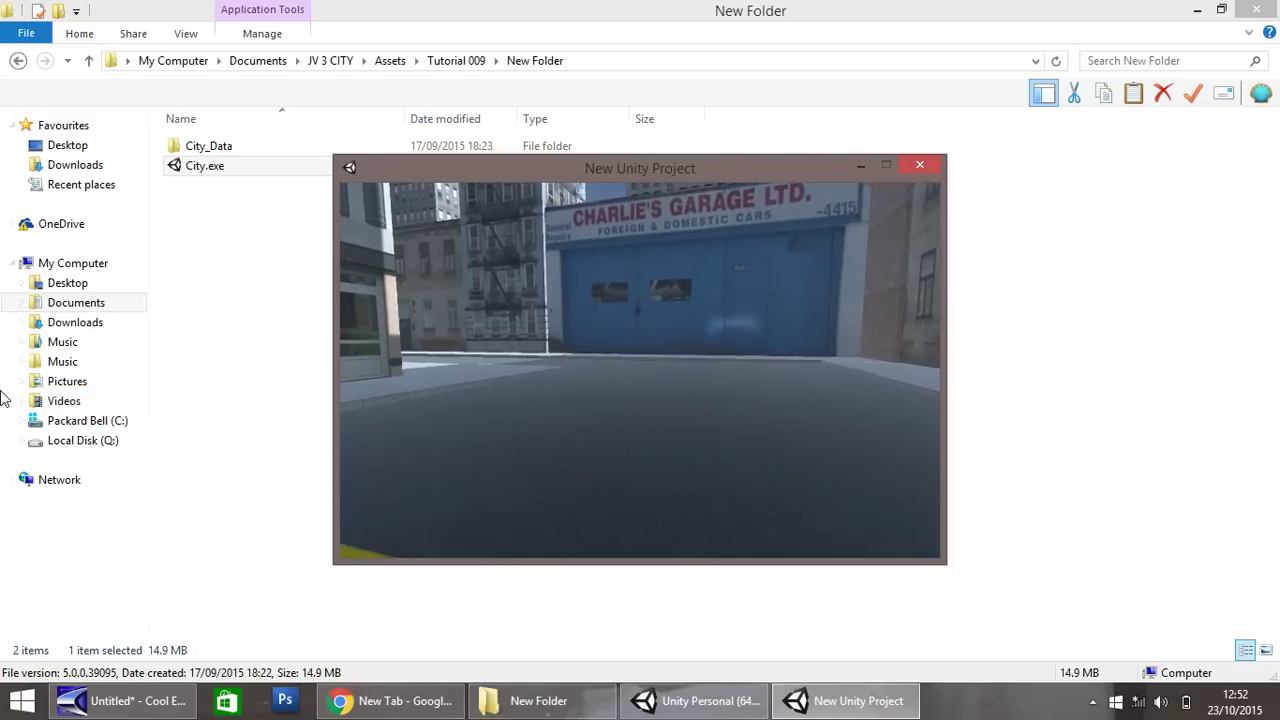
{"action": "key", "text": "w"}
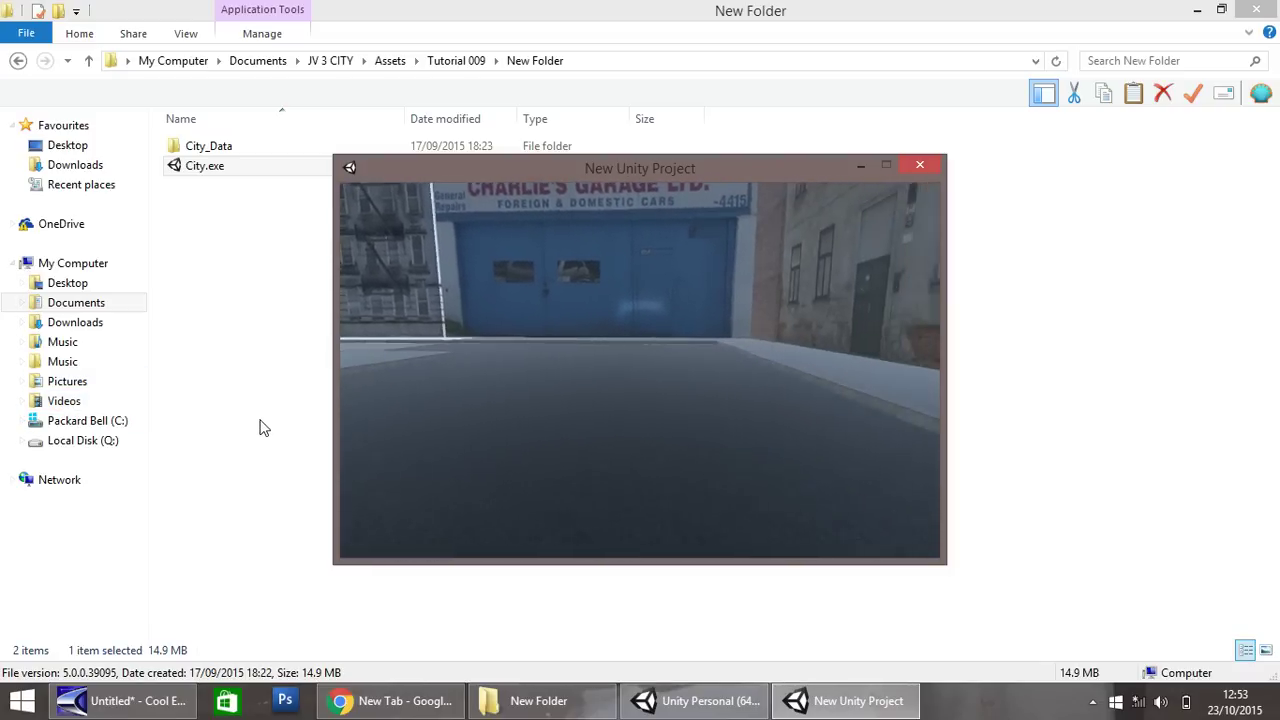
Walk to the construction tape, back away toward the storefront, then close the game window
{"action": "key", "text": "w"}
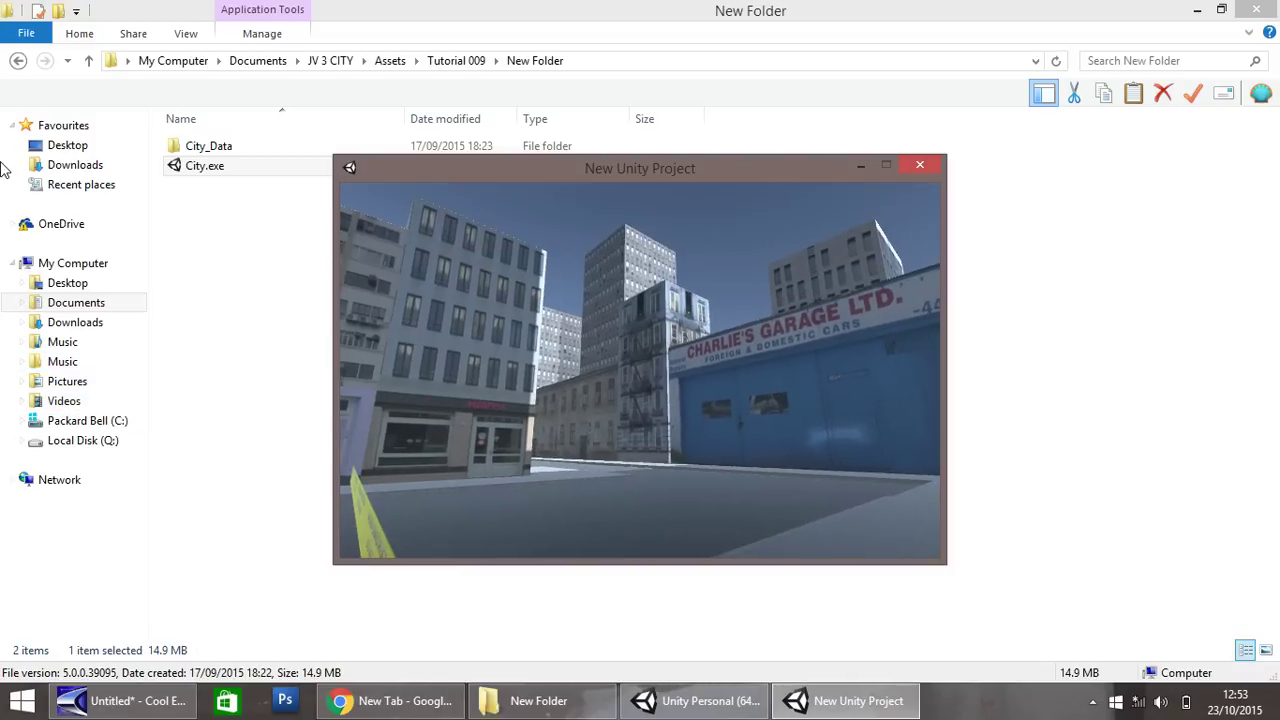
{"action": "key", "text": "w"}
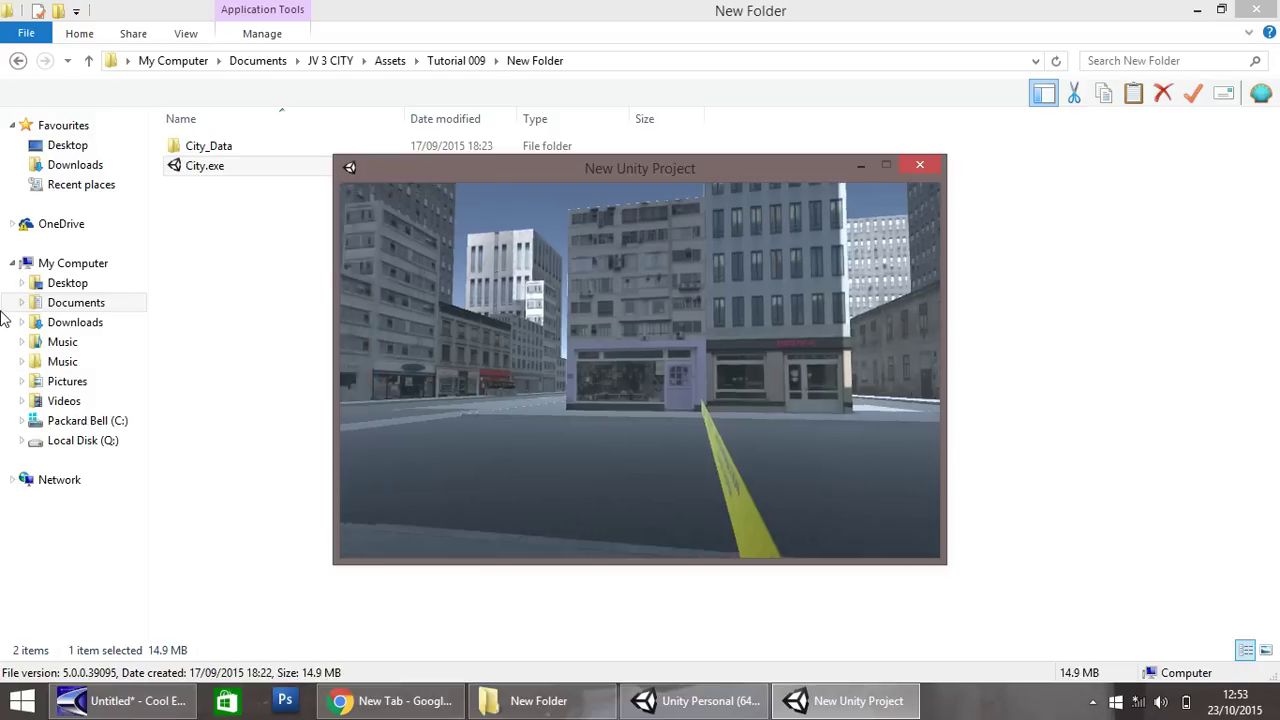
{"action": "key", "text": "w"}
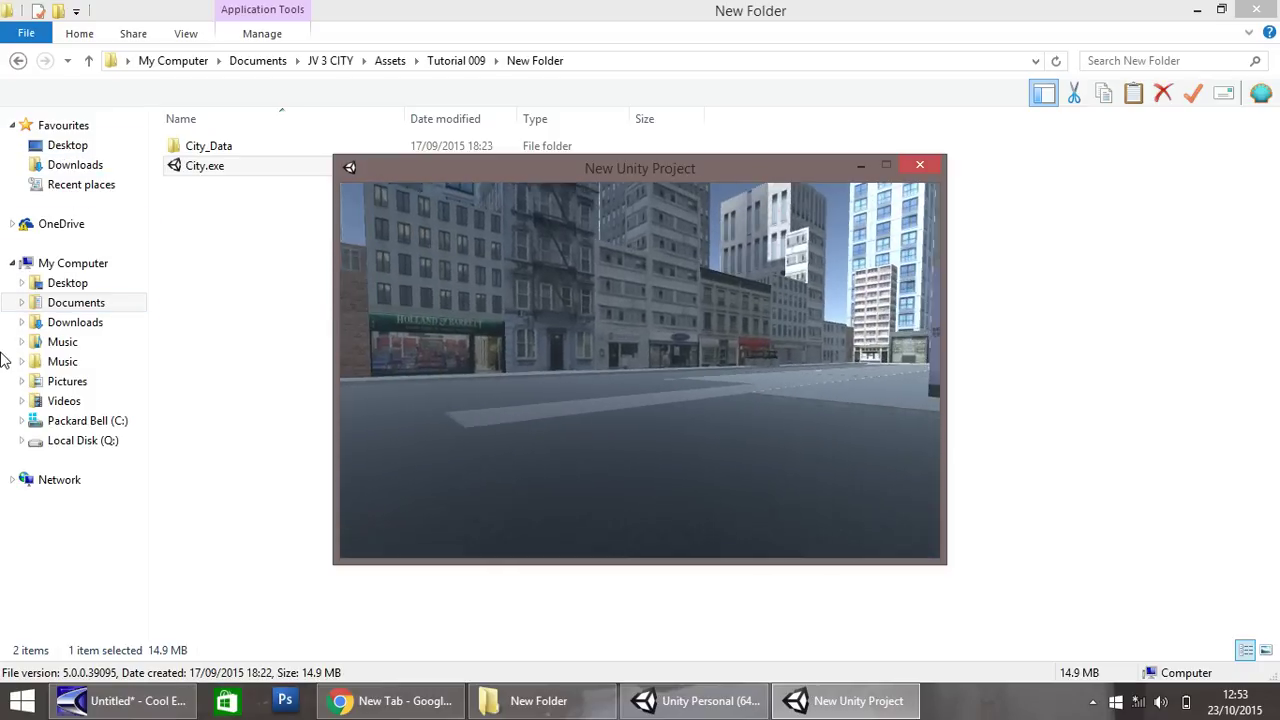
{"action": "key", "text": "w"}
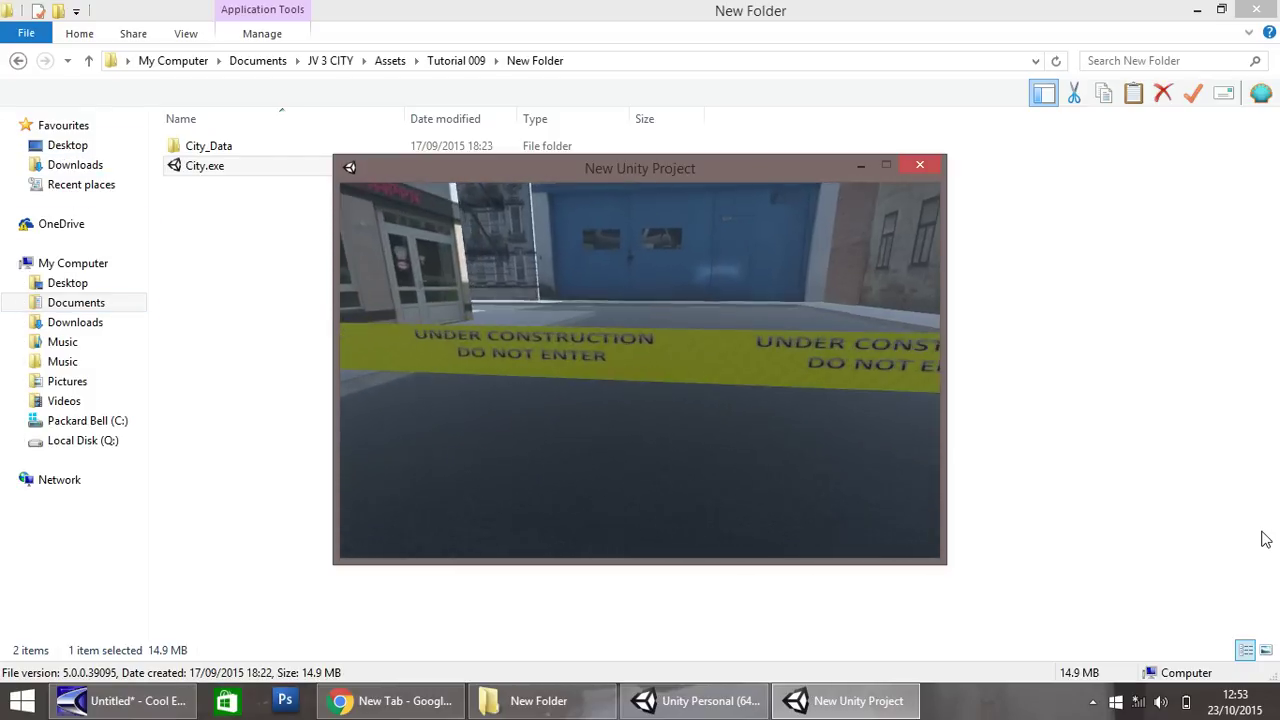
{"action": "key", "text": "s"}
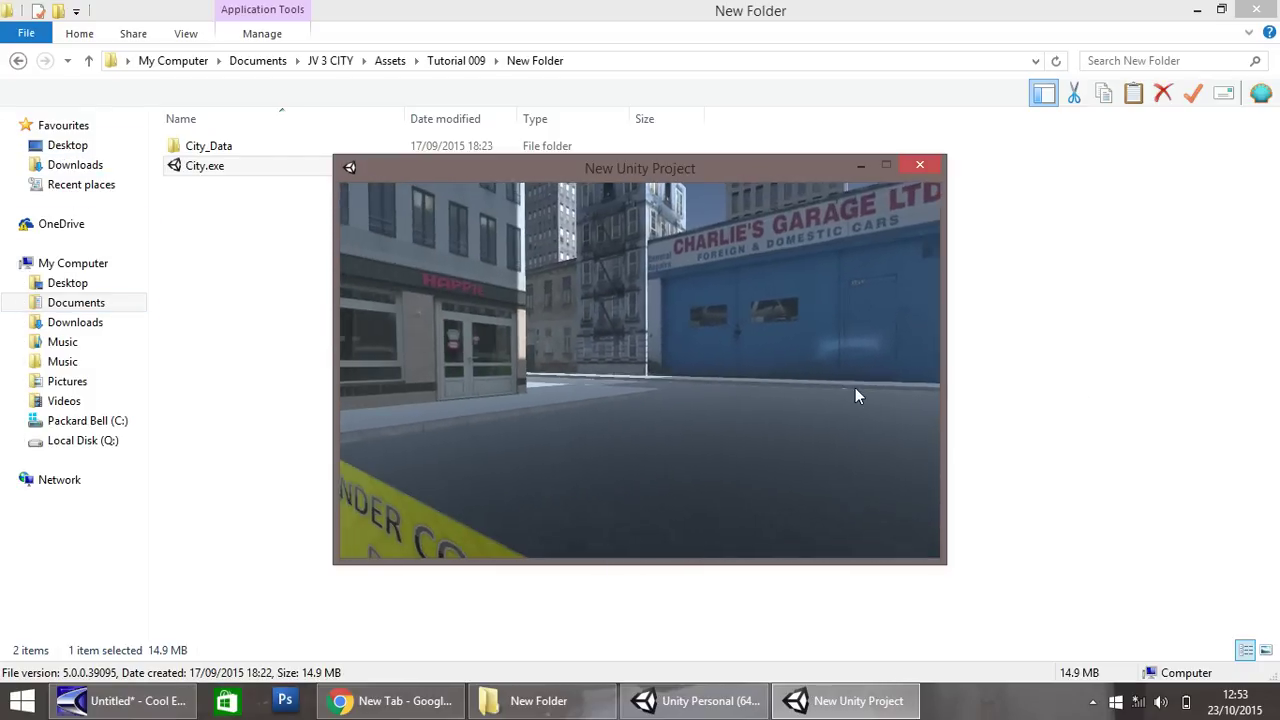
{"action": "key", "text": "w"}
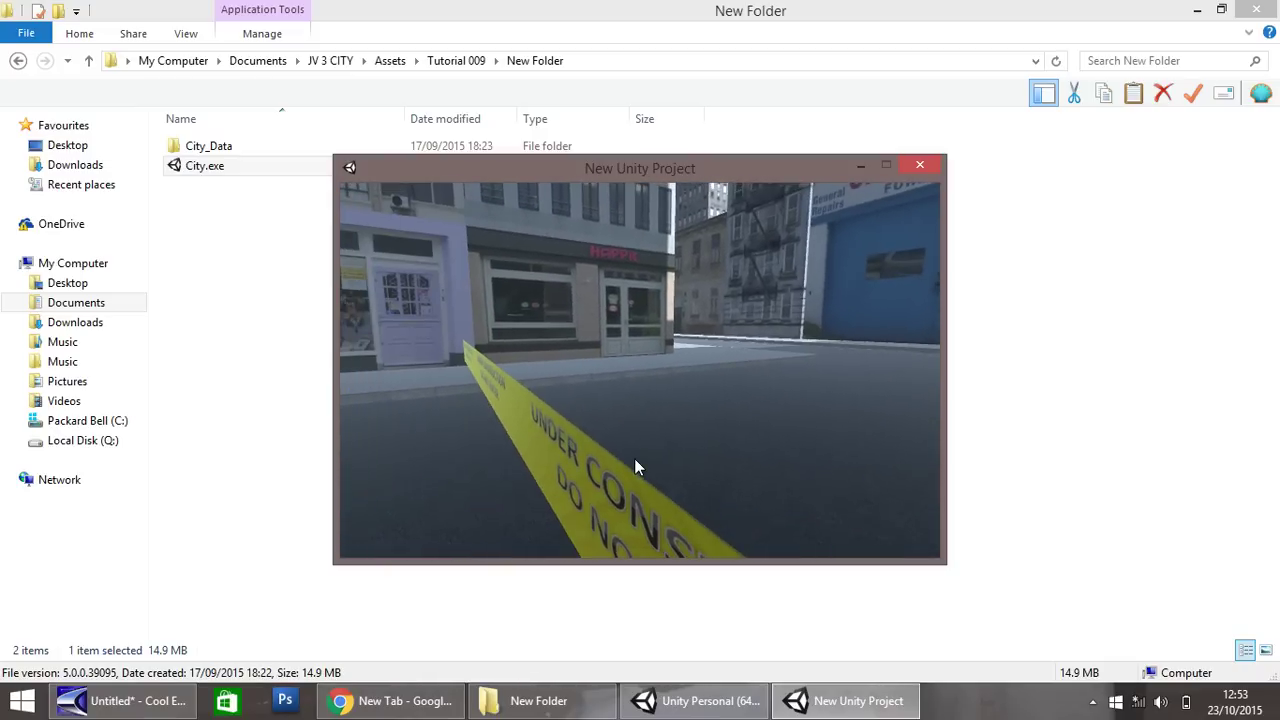
{"action": "left_click", "coordinate": [921, 166]}
Switch back to the Unity editor showing the city scene with Alt+Tab
{"action": "key", "text": "alt+Tab"}
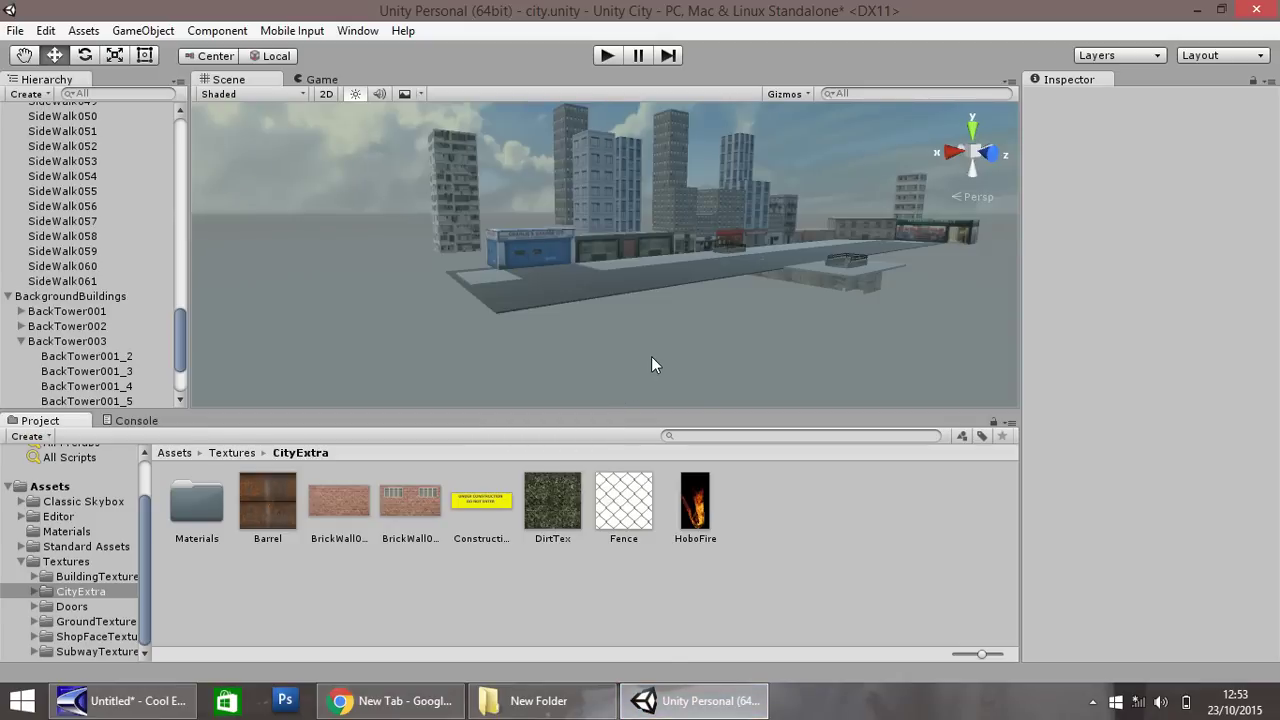